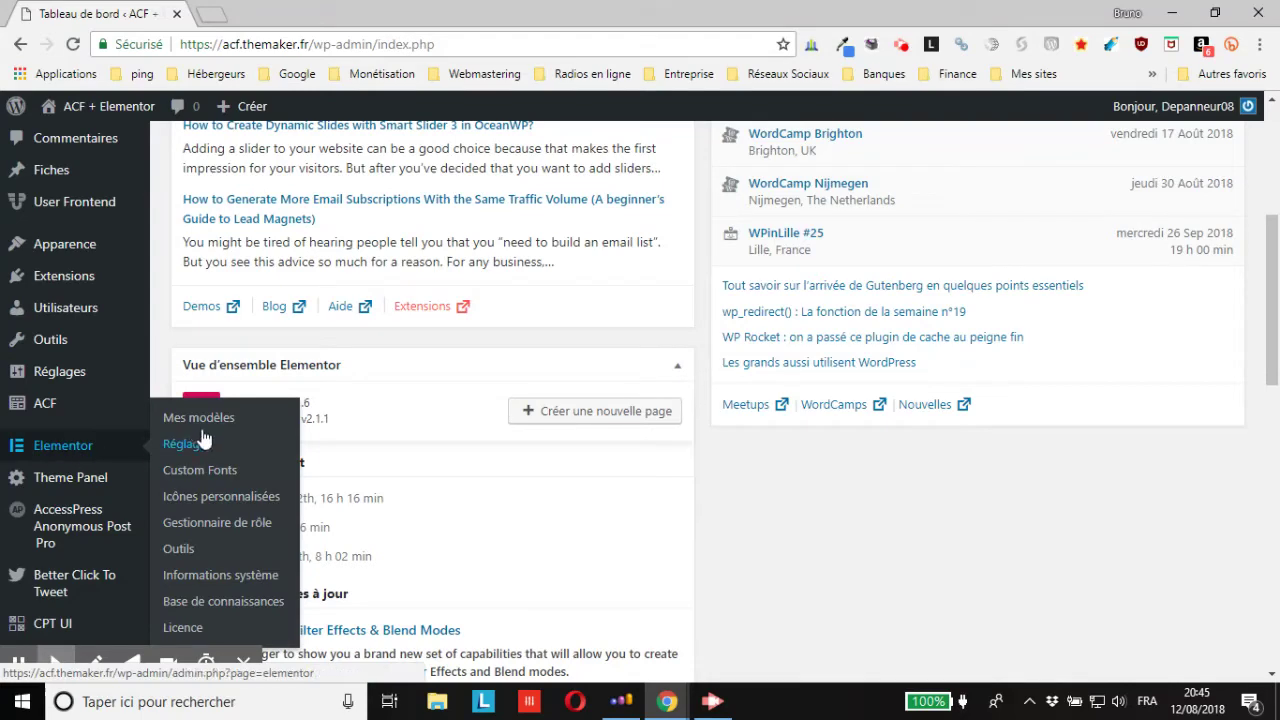
Create a new Elementor template of type Page named "Nom de ma page".
{"action": "left_click", "coordinate": [205, 421]}
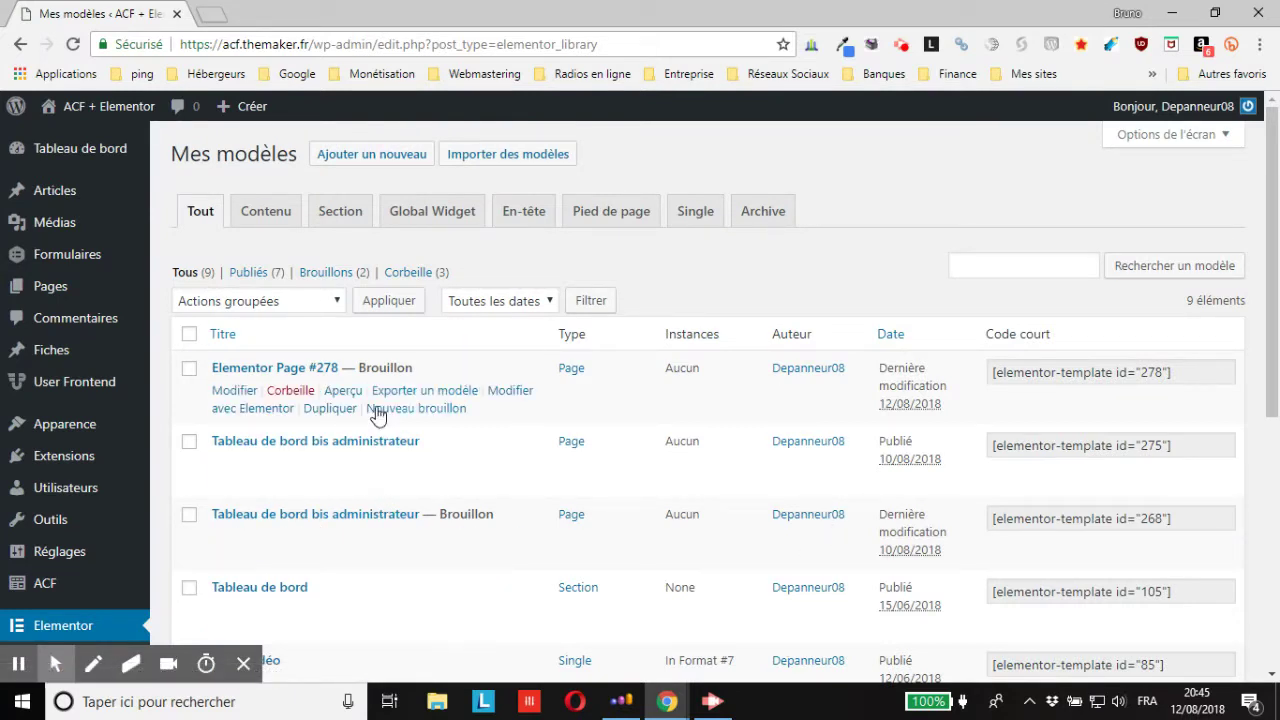
{"action": "left_click", "coordinate": [357, 165]}
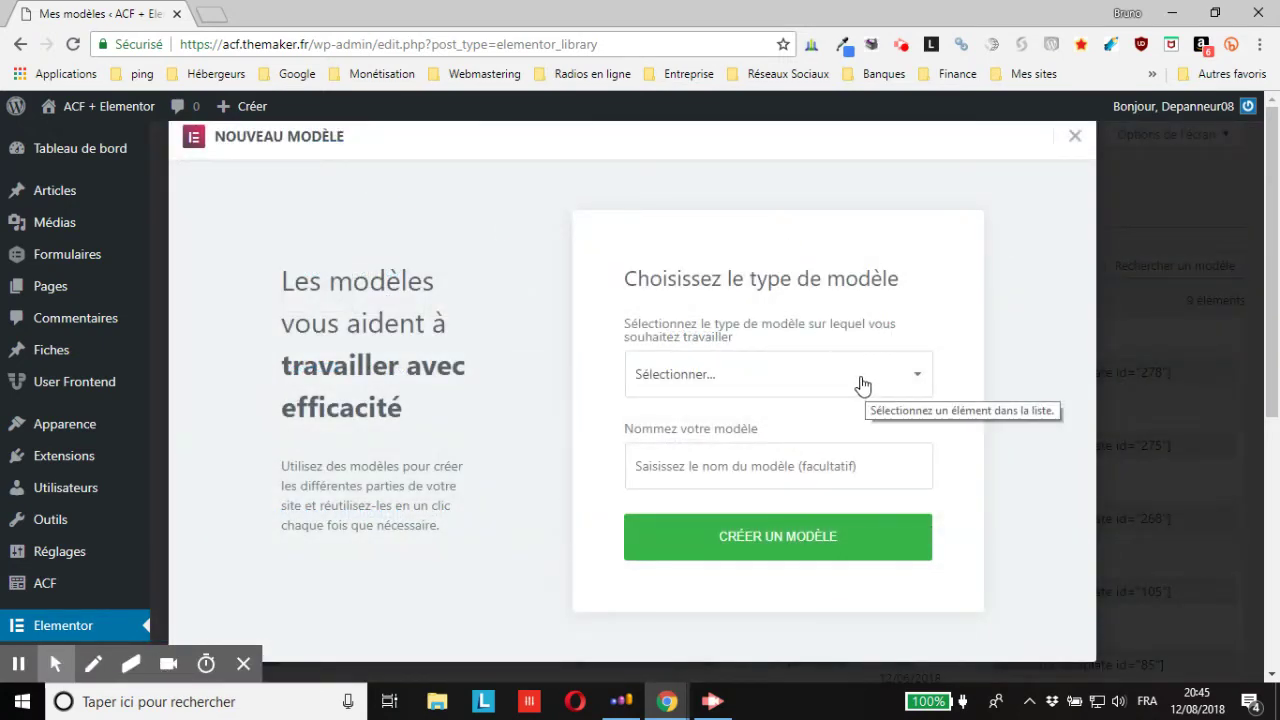
{"action": "left_click", "coordinate": [862, 386]}
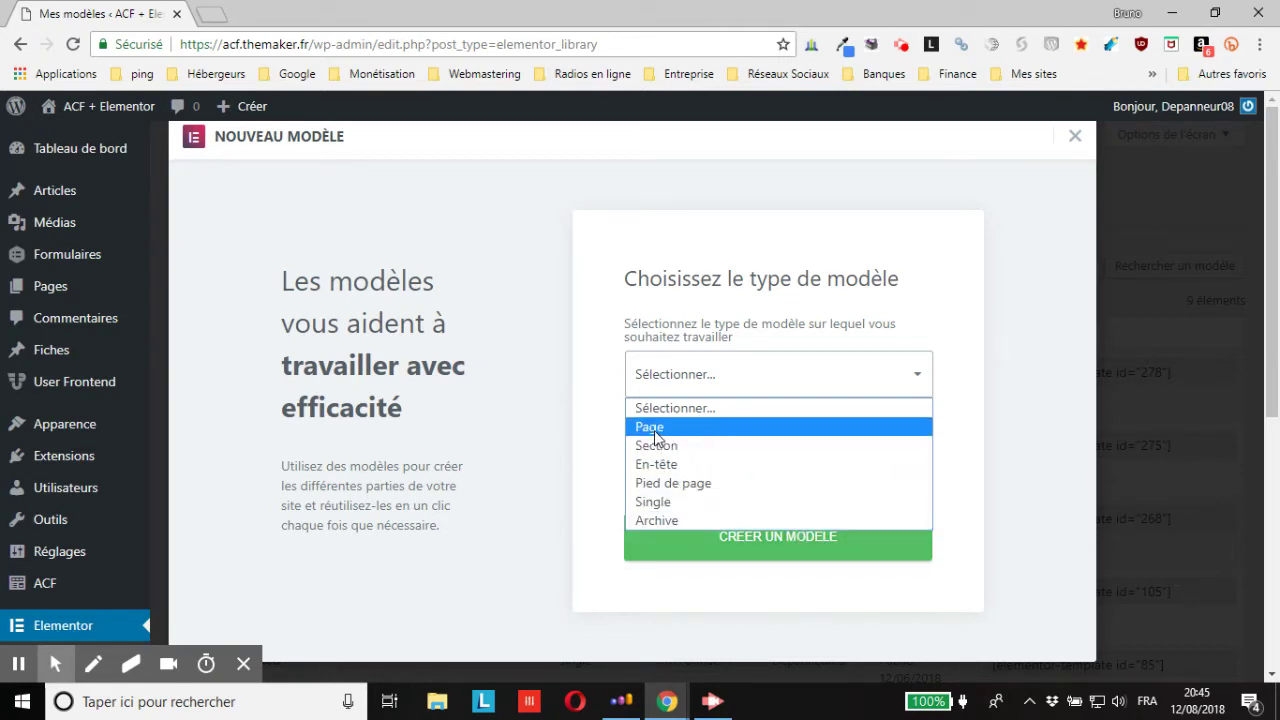
{"action": "left_click", "coordinate": [688, 437]}
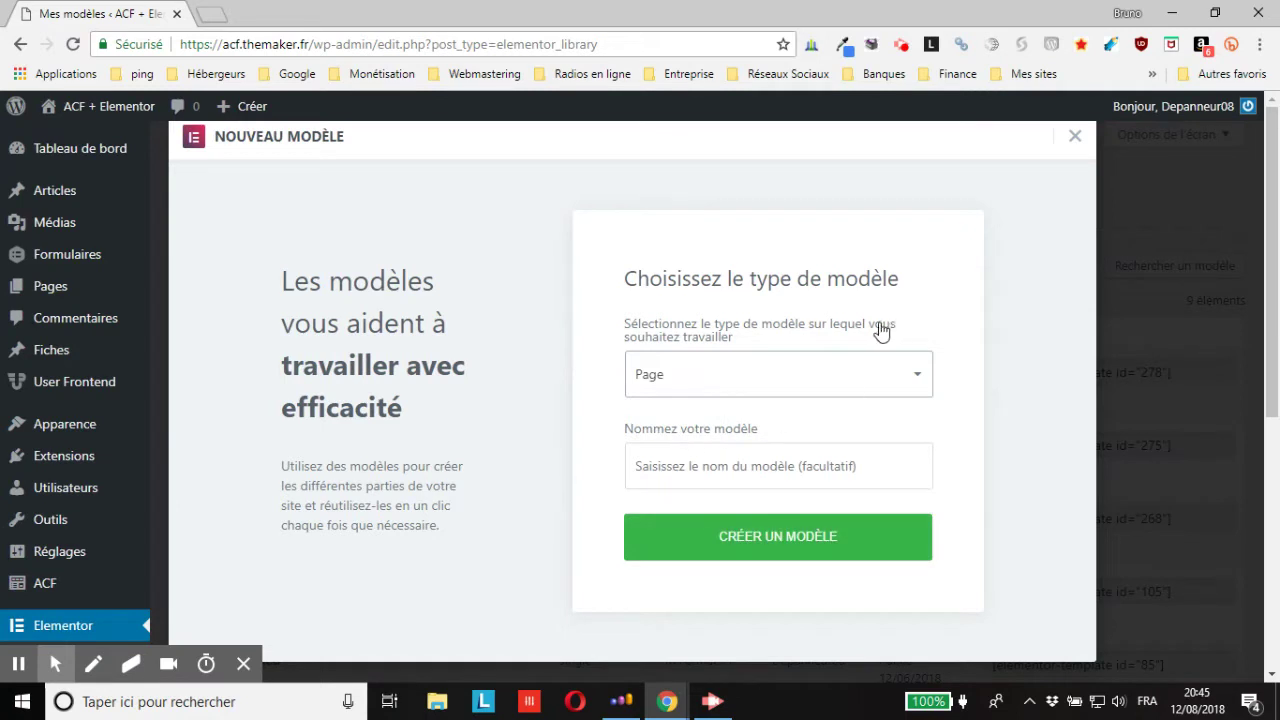
{"action": "left_click", "coordinate": [688, 476]}
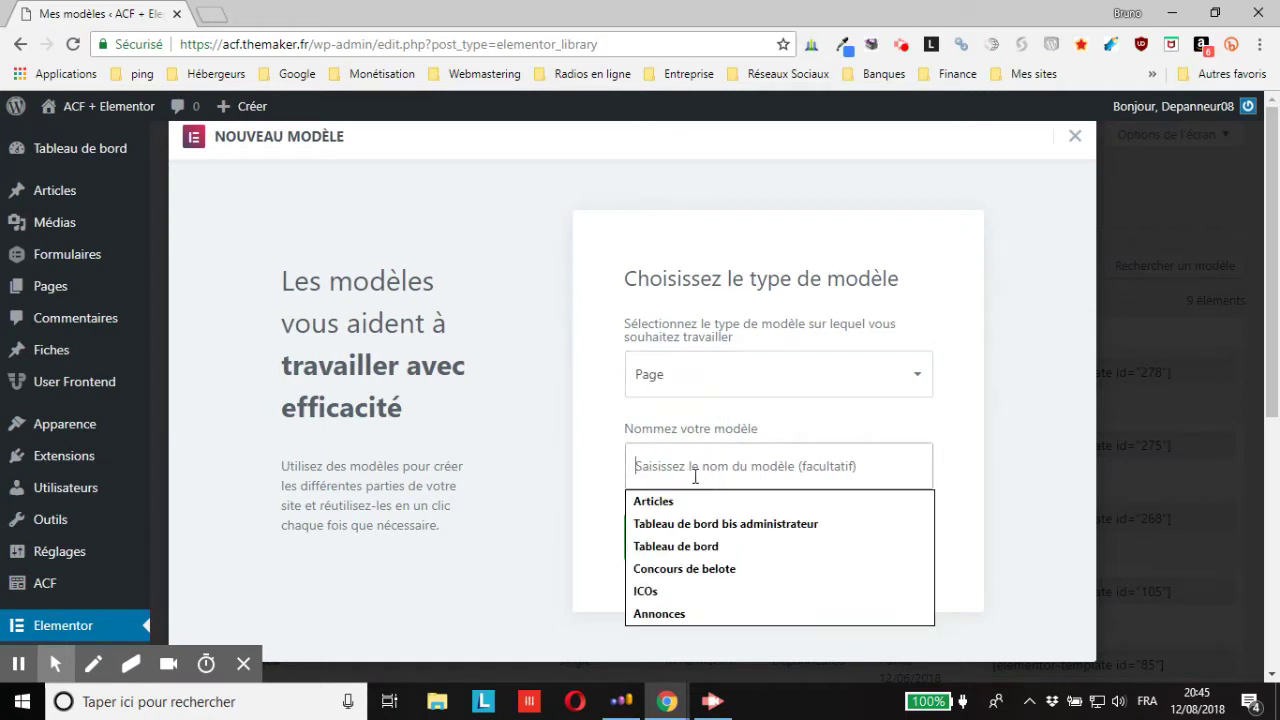
{"action": "type", "text": "Nom"}
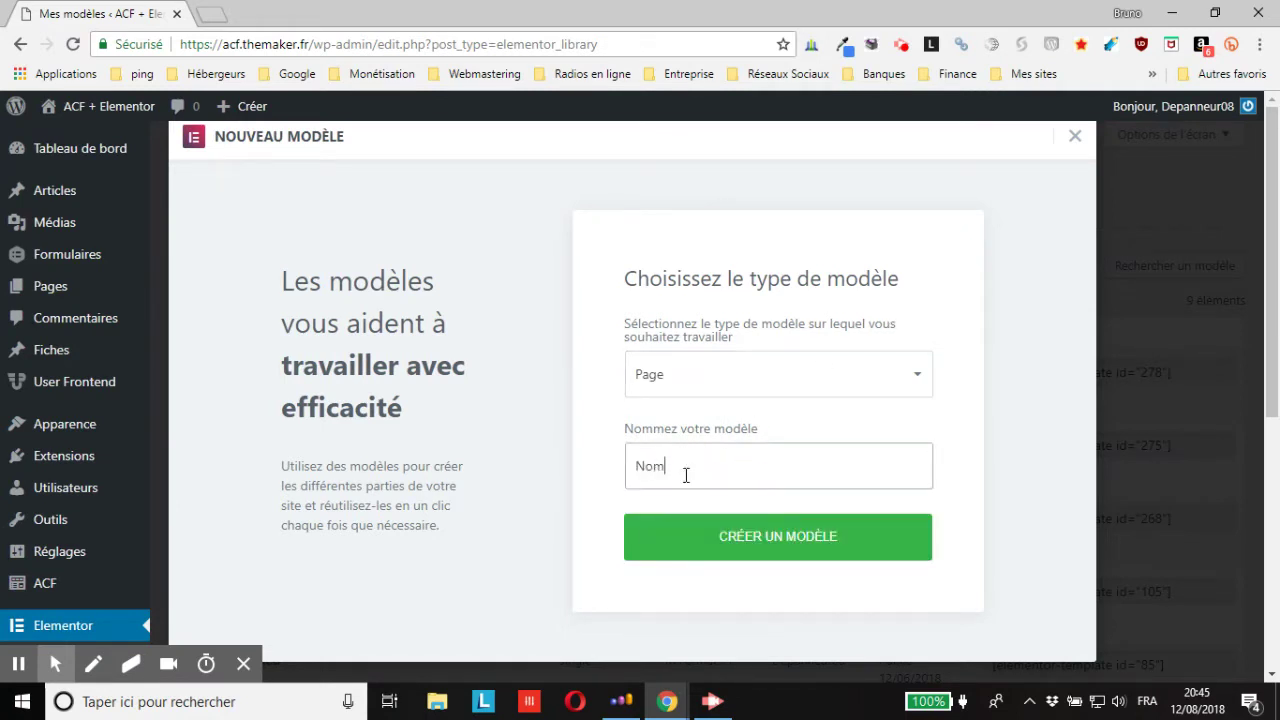
{"action": "type", "text": " de ma page"}
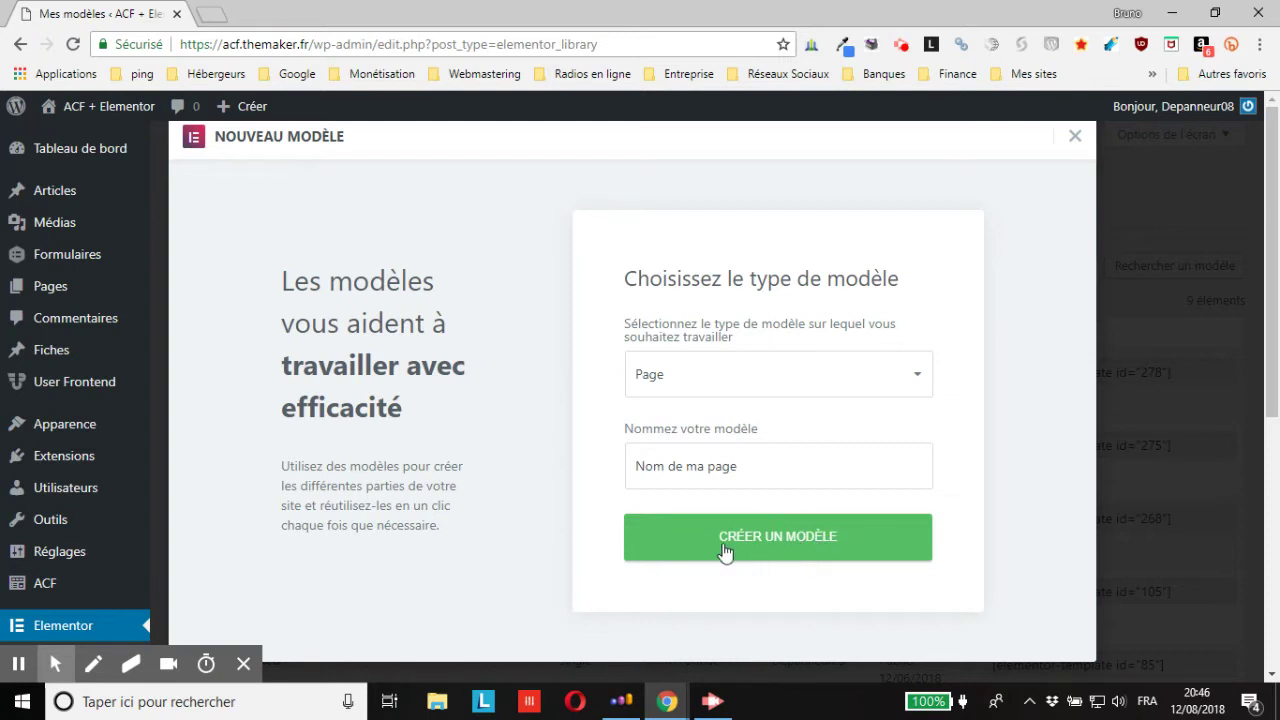
{"action": "left_click", "coordinate": [725, 552]}
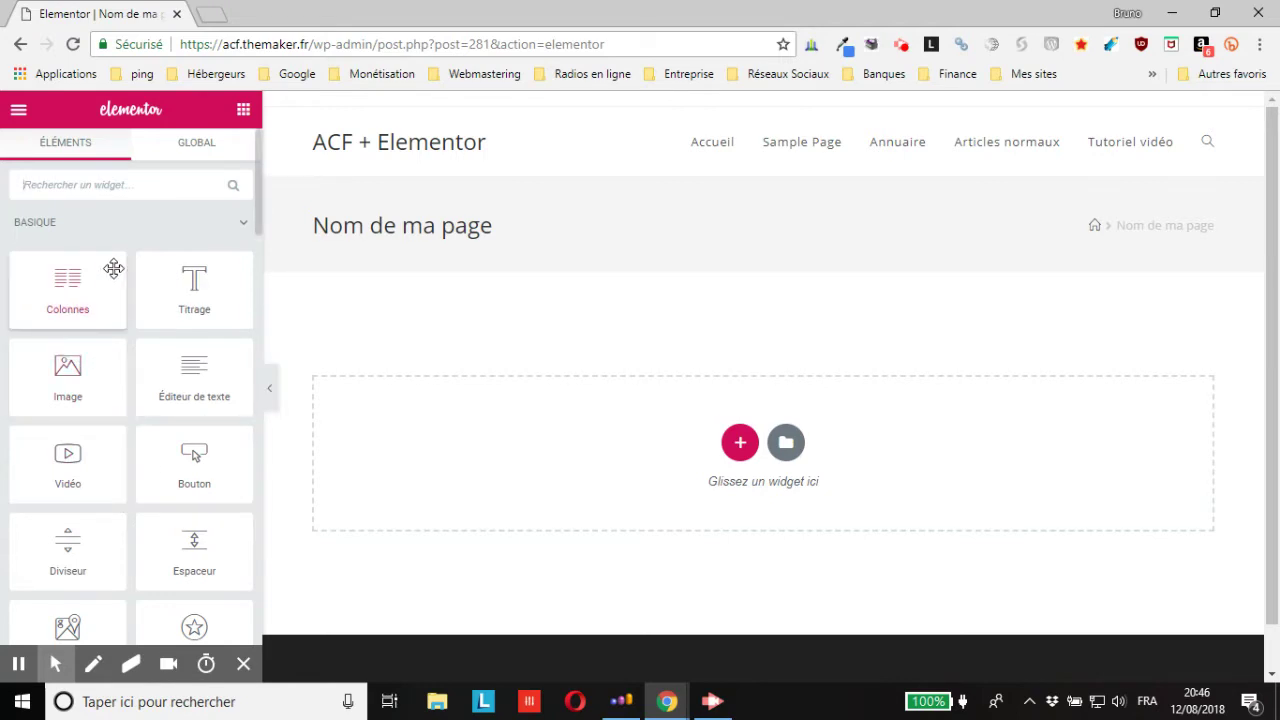
Collapse the Basique, Pro and Général widget categories.
{"action": "left_click", "coordinate": [214, 230]}
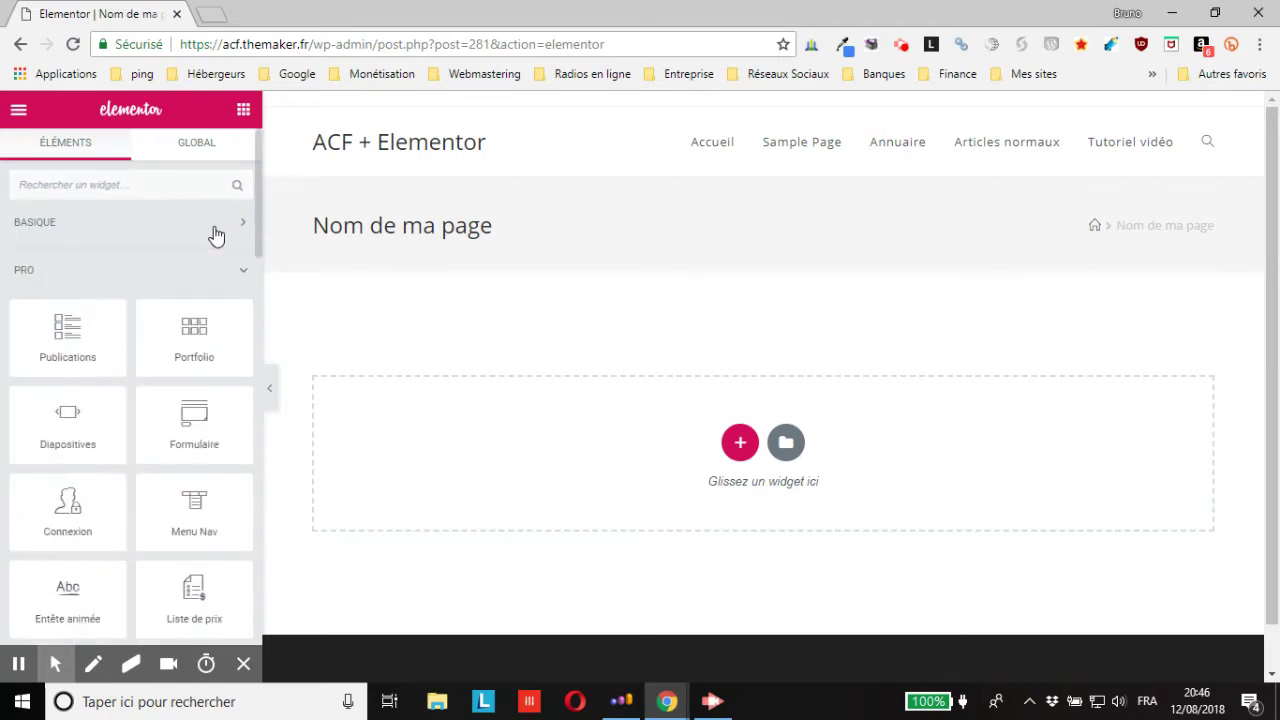
{"action": "left_click", "coordinate": [203, 279]}
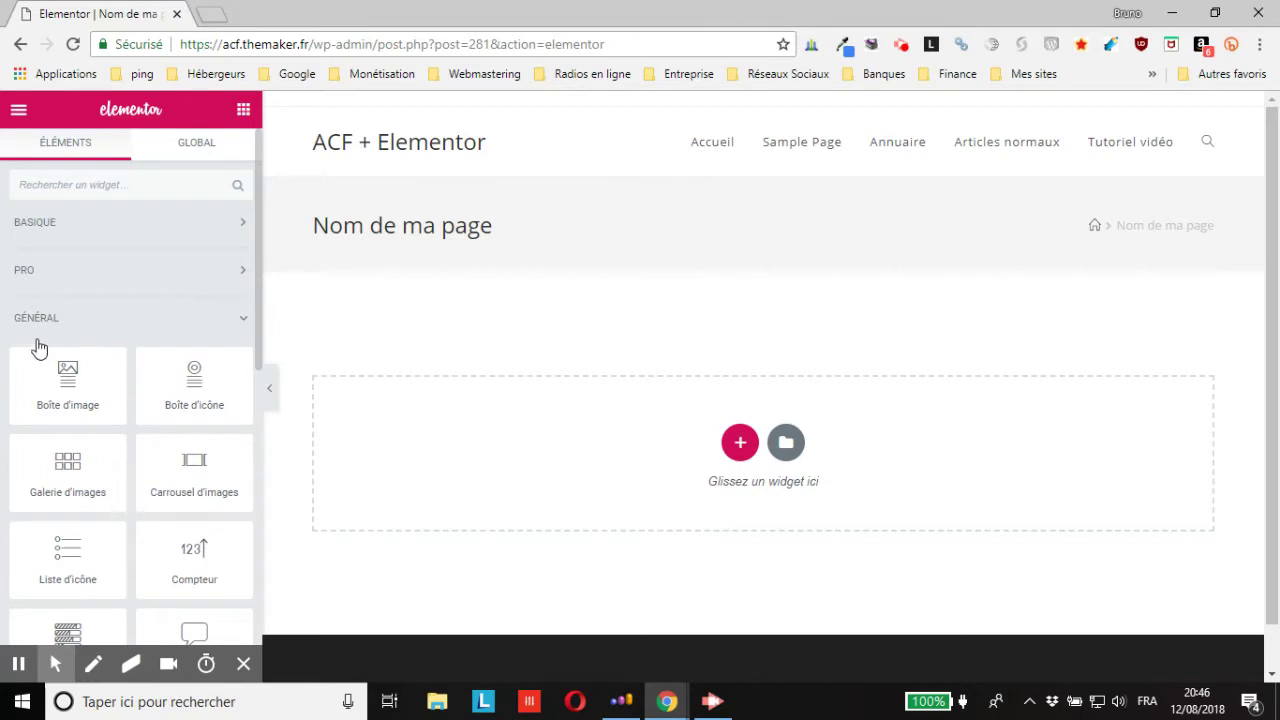
{"action": "left_click", "coordinate": [86, 330]}
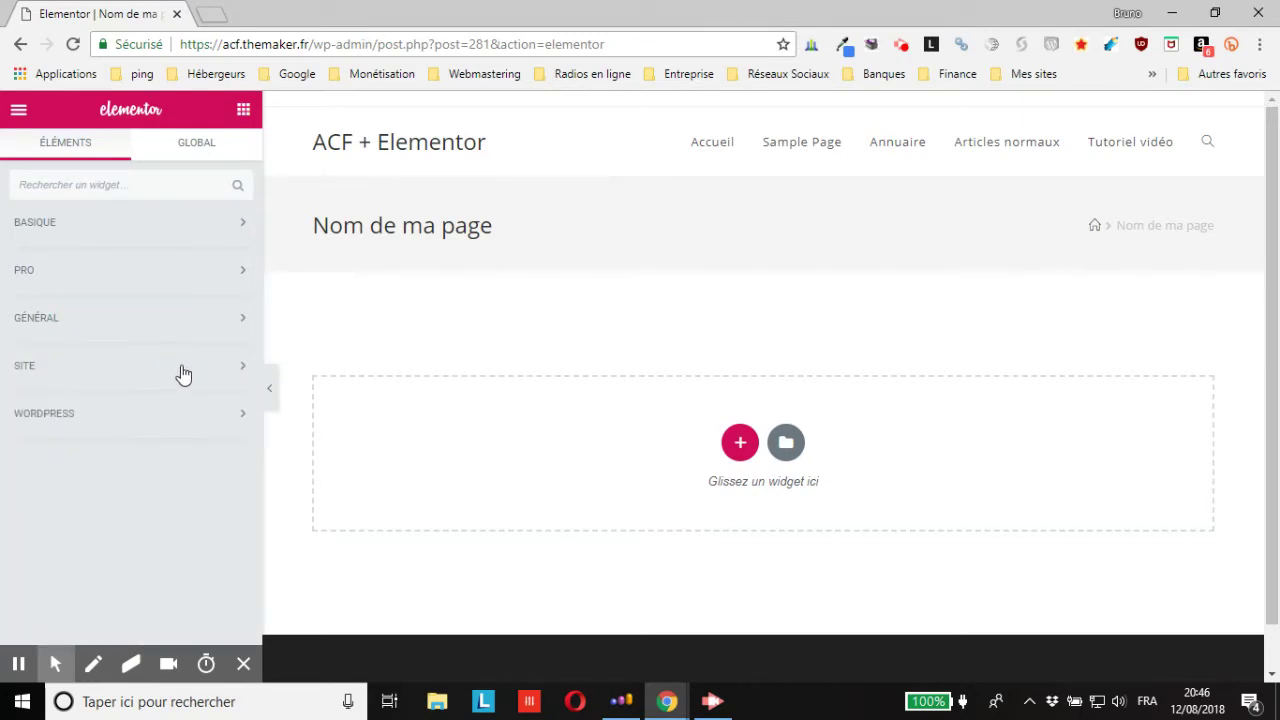
{"action": "left_click", "coordinate": [49, 652]}
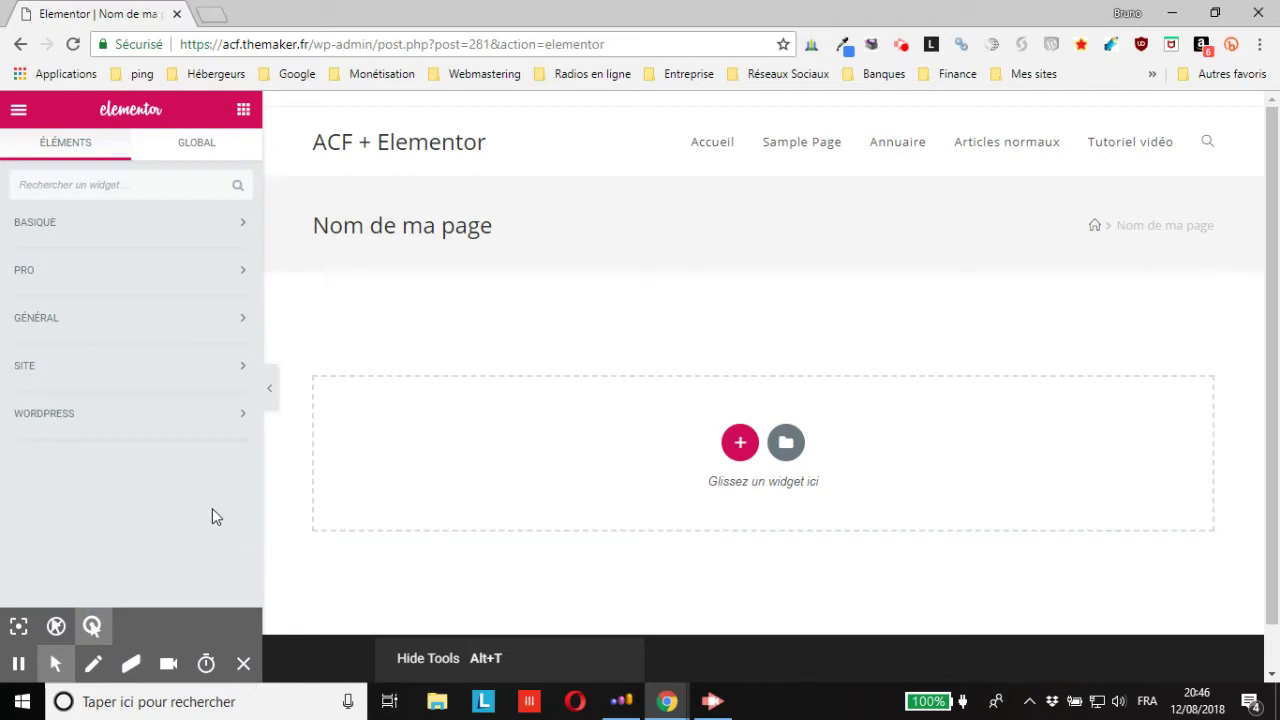
{"action": "key", "text": "alt+t"}
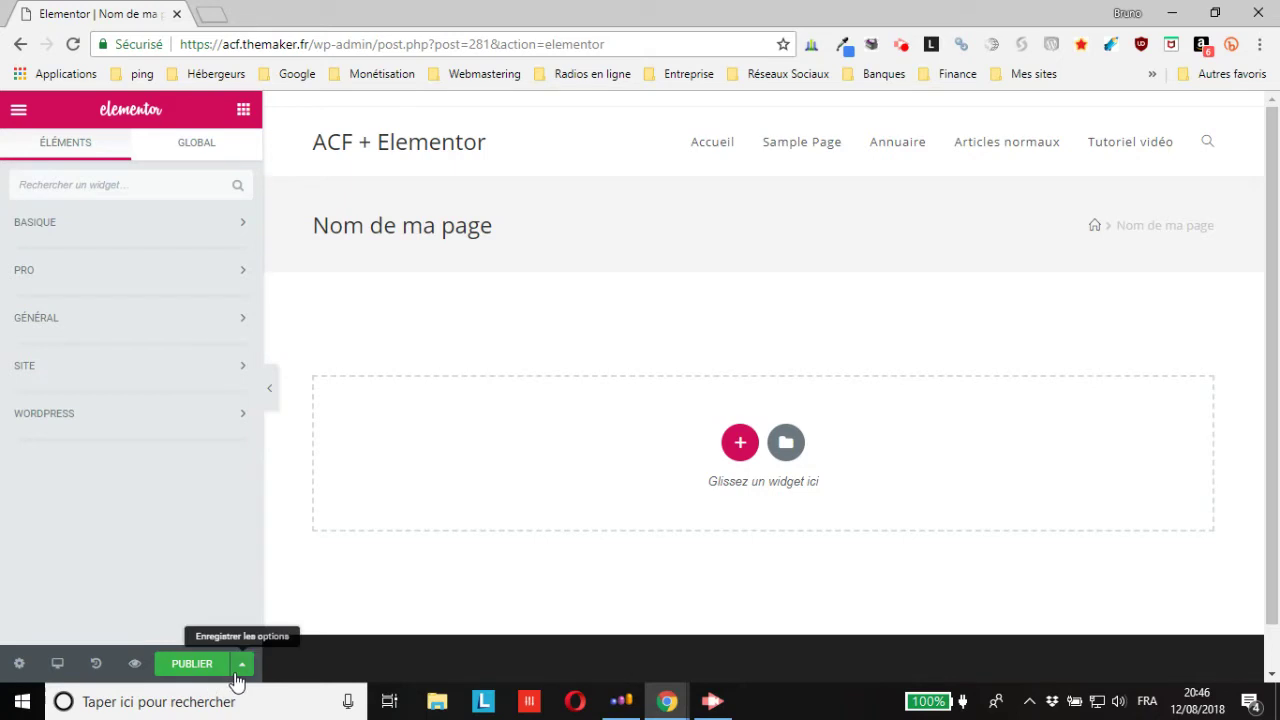
Open the page settings and review the available page status options.
{"action": "left_click", "coordinate": [20, 666]}
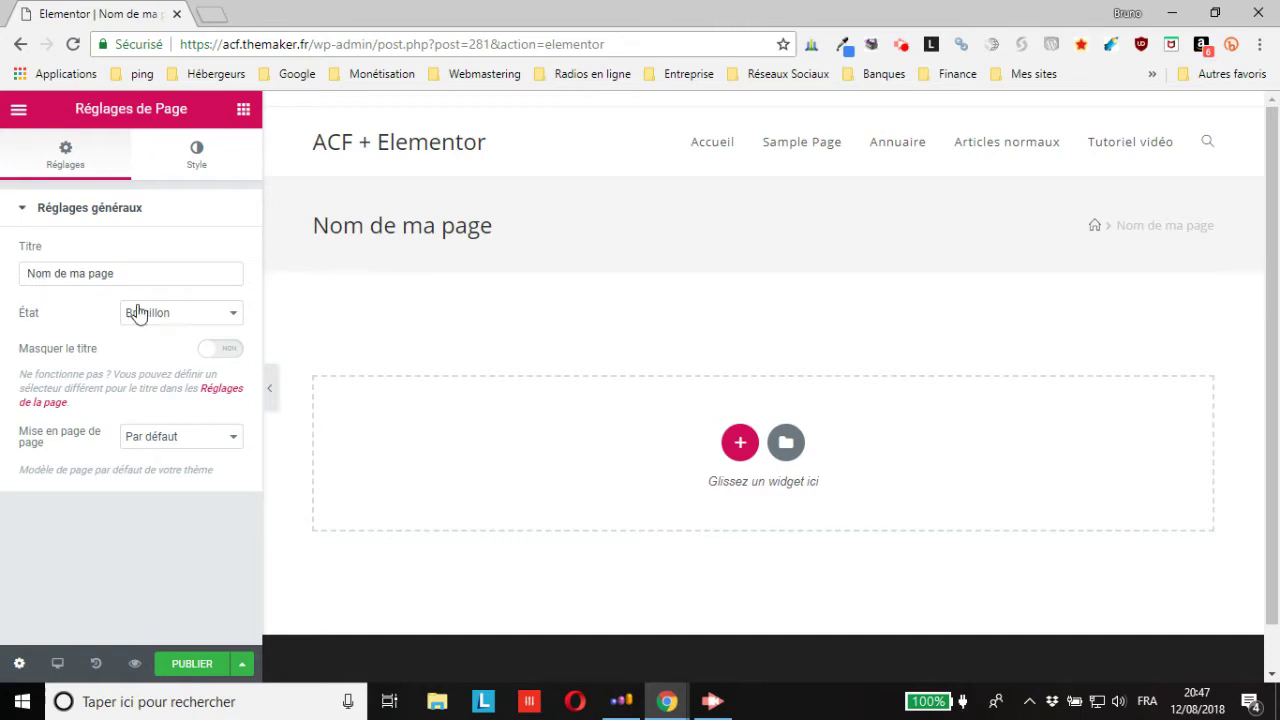
{"action": "left_click", "coordinate": [182, 323]}
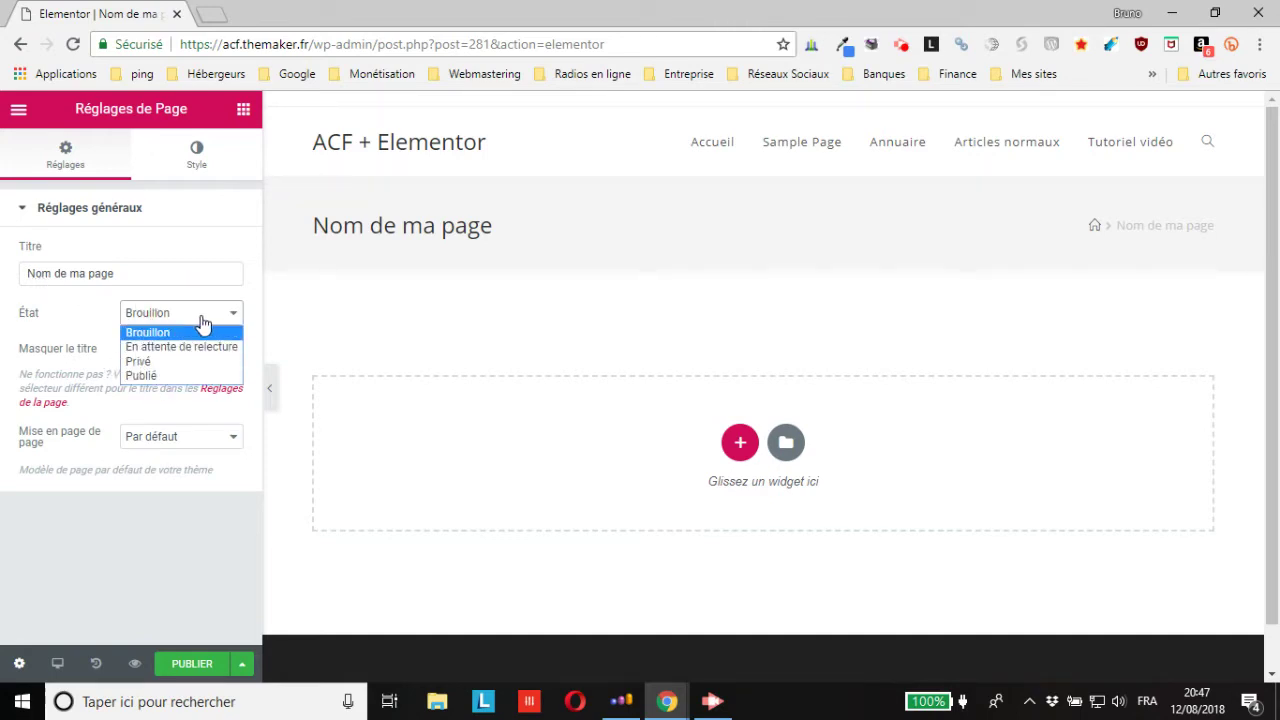
{"action": "left_click", "coordinate": [200, 322]}
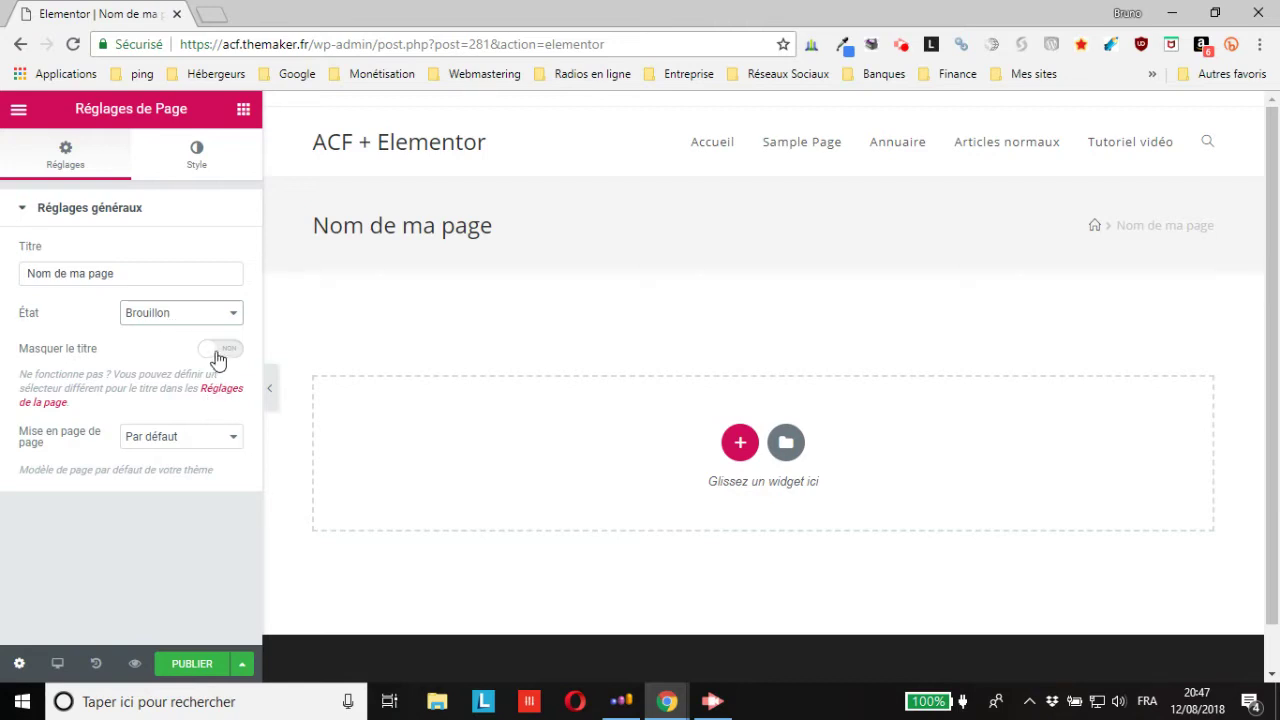
Try the option that hides the page title and switch it back off.
{"action": "left_click", "coordinate": [214, 352]}
{"action": "left_click", "coordinate": [211, 358]}
{"action": "left_click", "coordinate": [211, 358]}
{"action": "left_click", "coordinate": [225, 360]}
Try the Elementor canevas page layout and return to the default layout.
{"action": "left_click", "coordinate": [150, 448]}
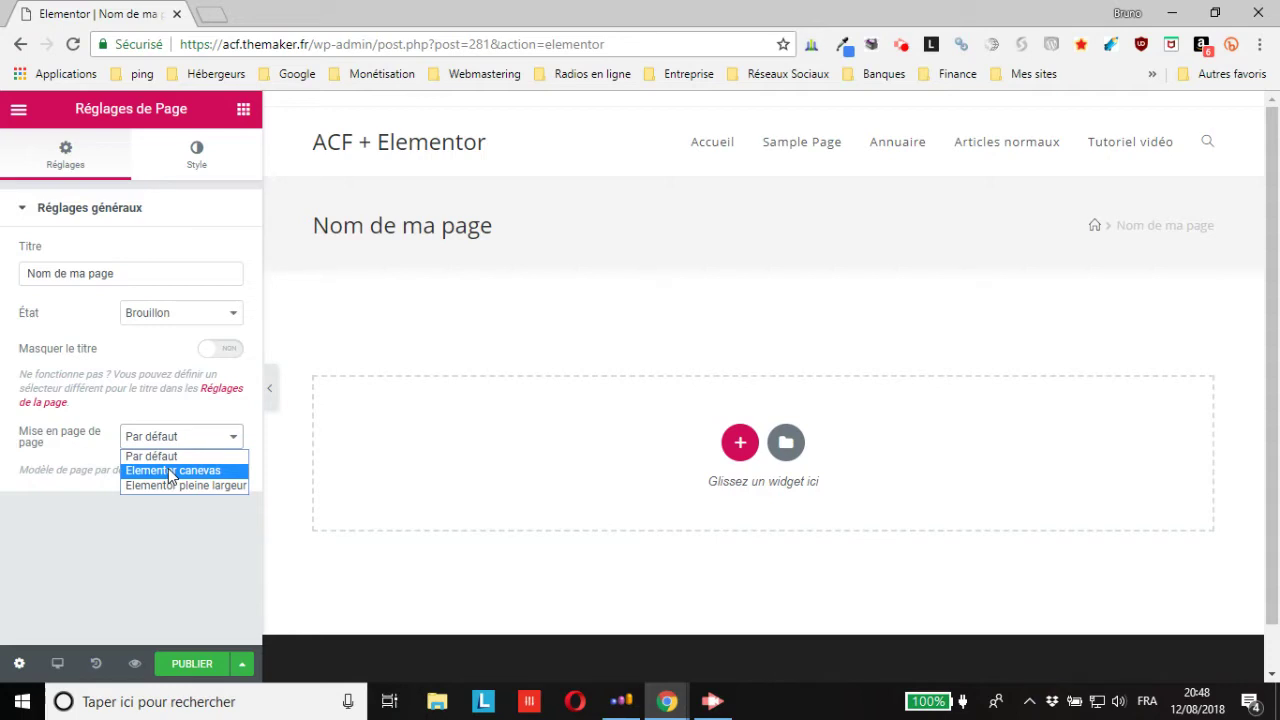
{"action": "left_click", "coordinate": [172, 471]}
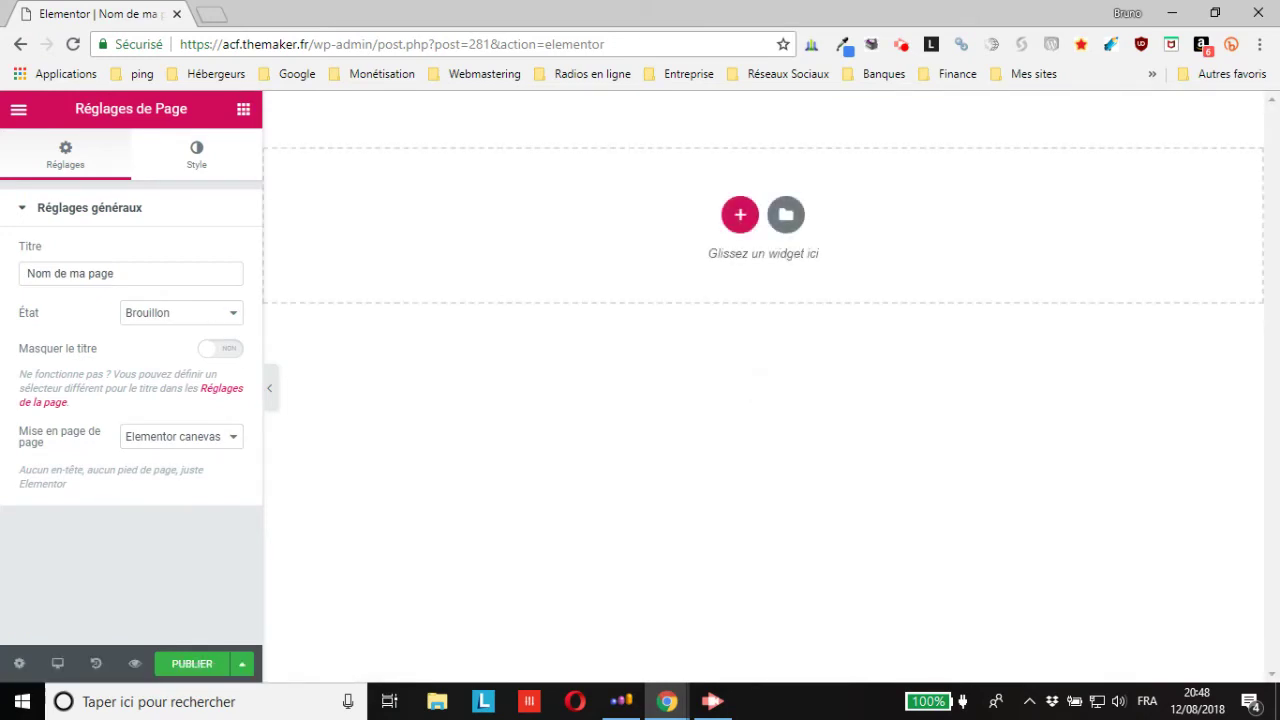
{"action": "left_click", "coordinate": [147, 438]}
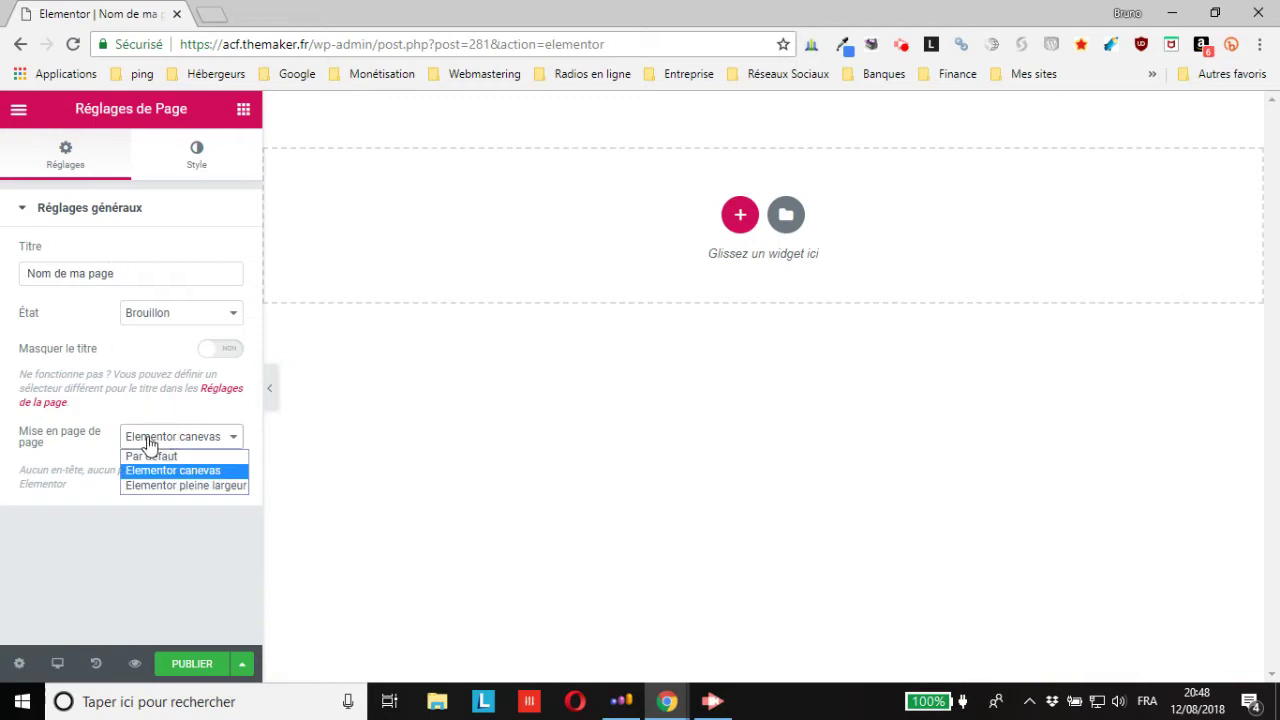
{"action": "left_click", "coordinate": [150, 457]}
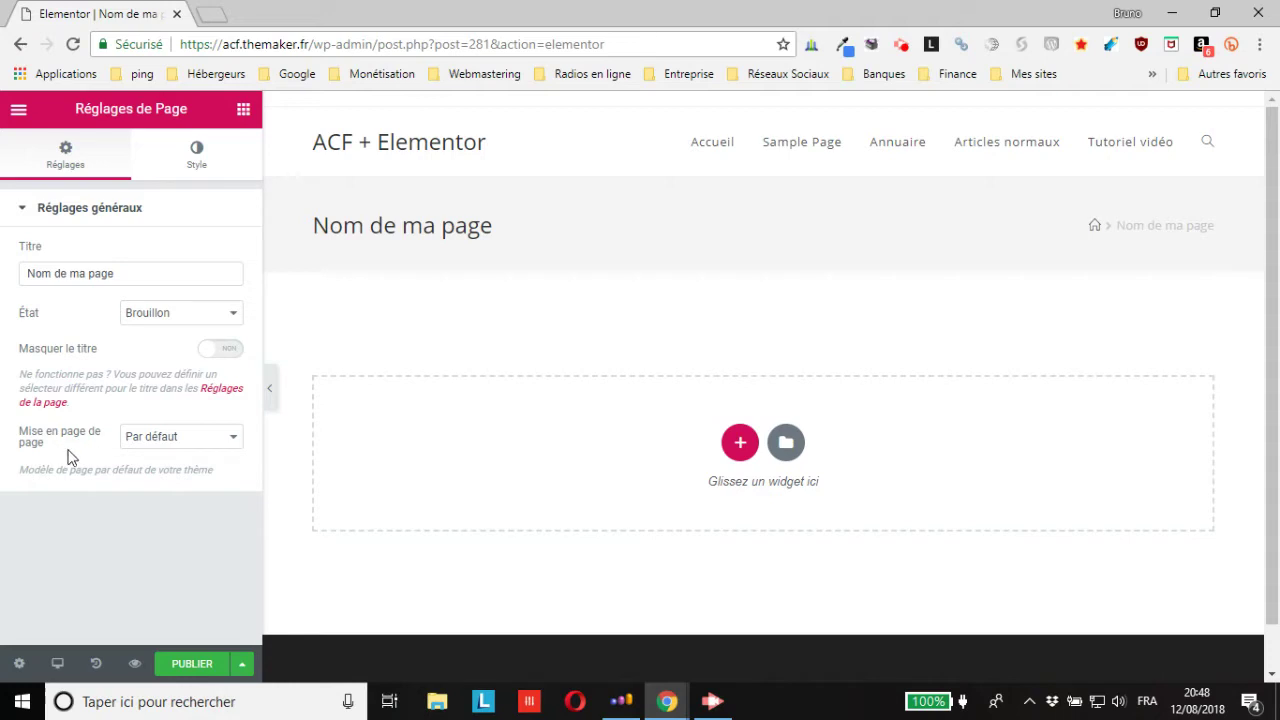
Set the page layout to Elementor pleine largeur.
{"action": "left_click", "coordinate": [157, 440]}
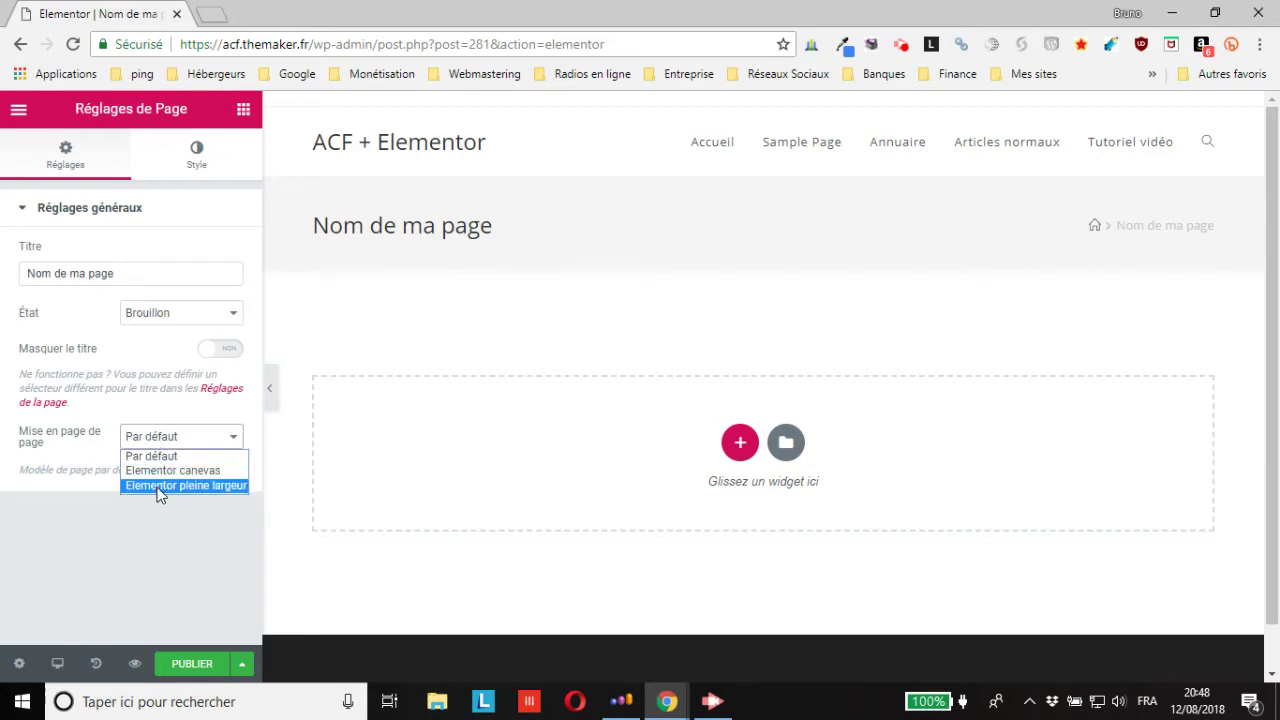
{"action": "left_click", "coordinate": [160, 486]}
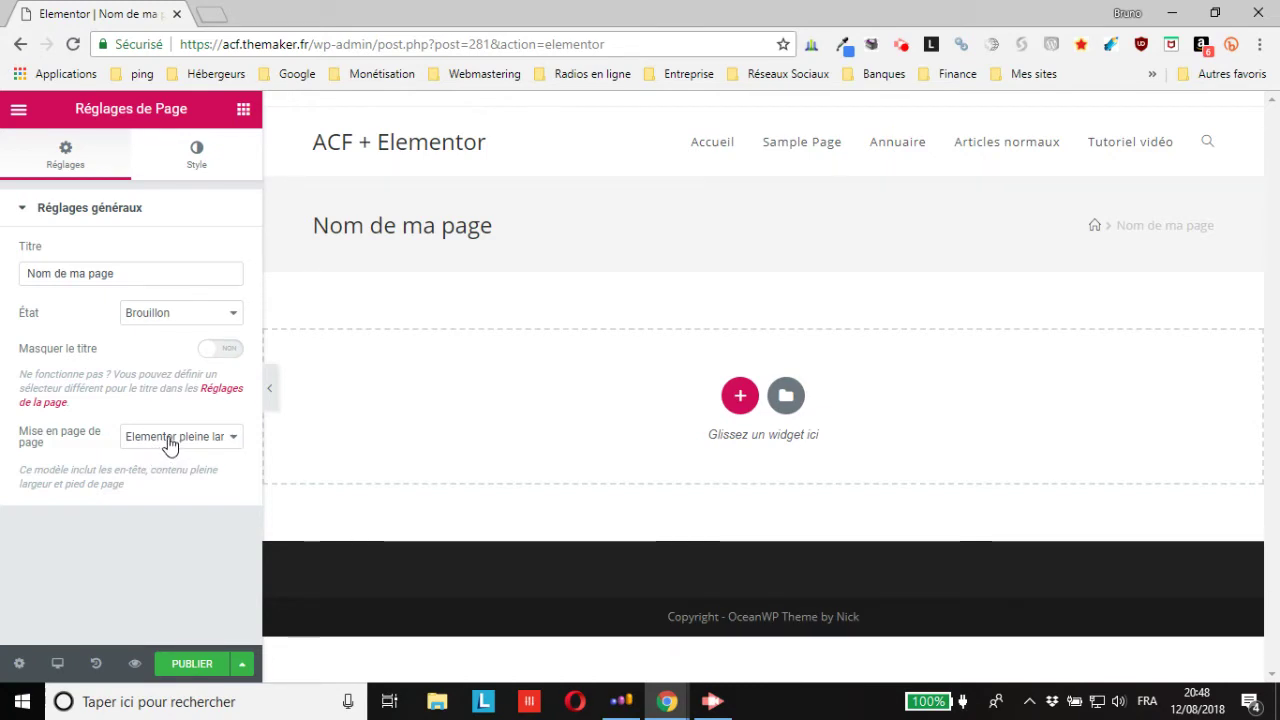
{"action": "left_click", "coordinate": [168, 446]}
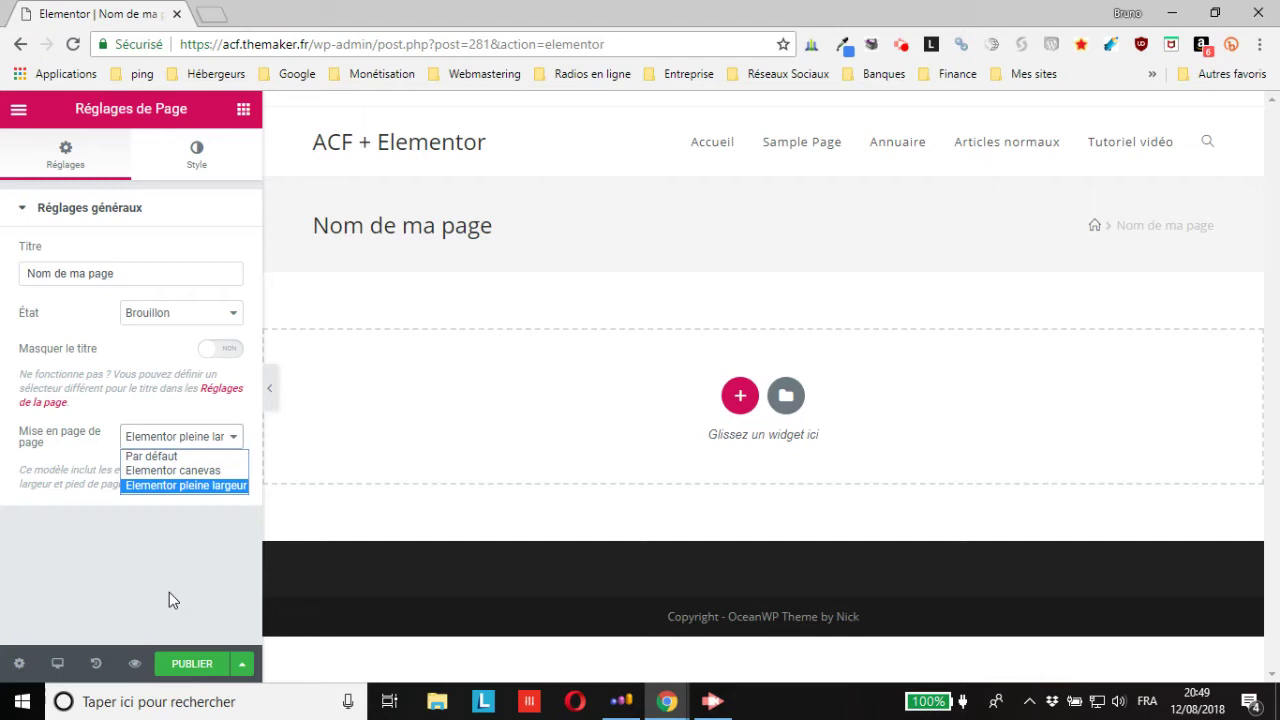
{"action": "left_click", "coordinate": [143, 350]}
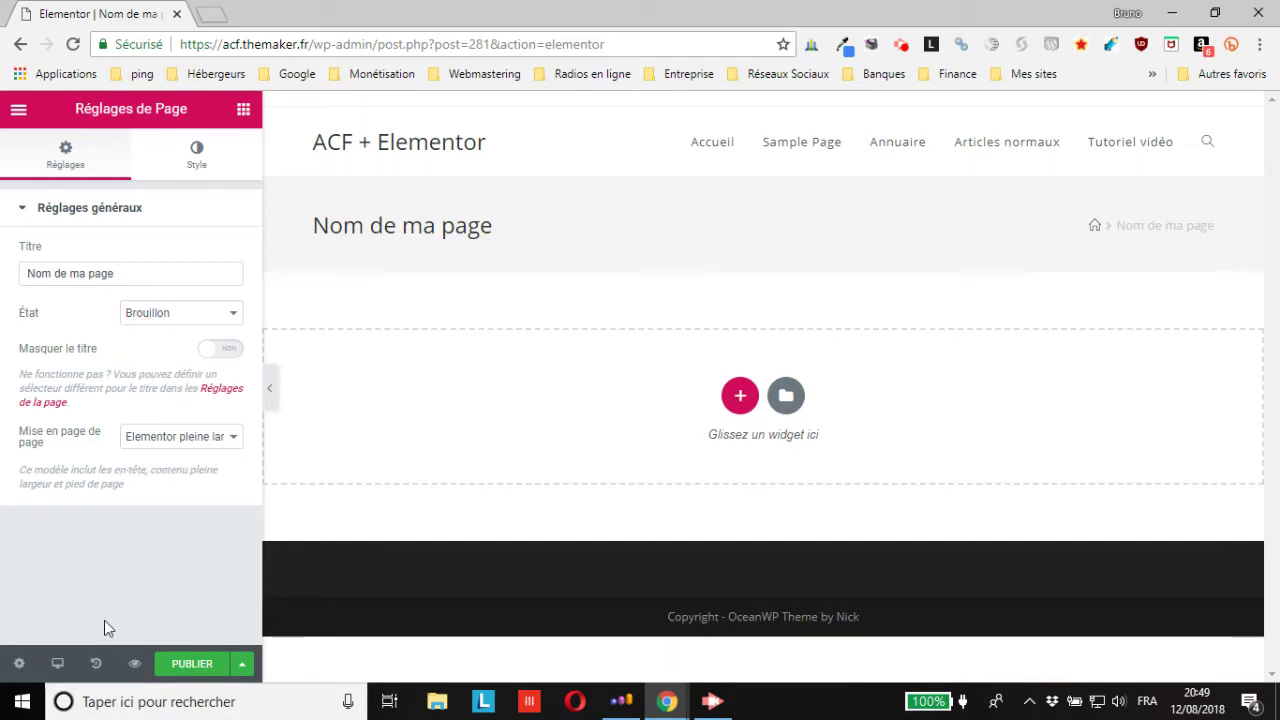
Save the page as a draft.
{"action": "left_click", "coordinate": [243, 665]}
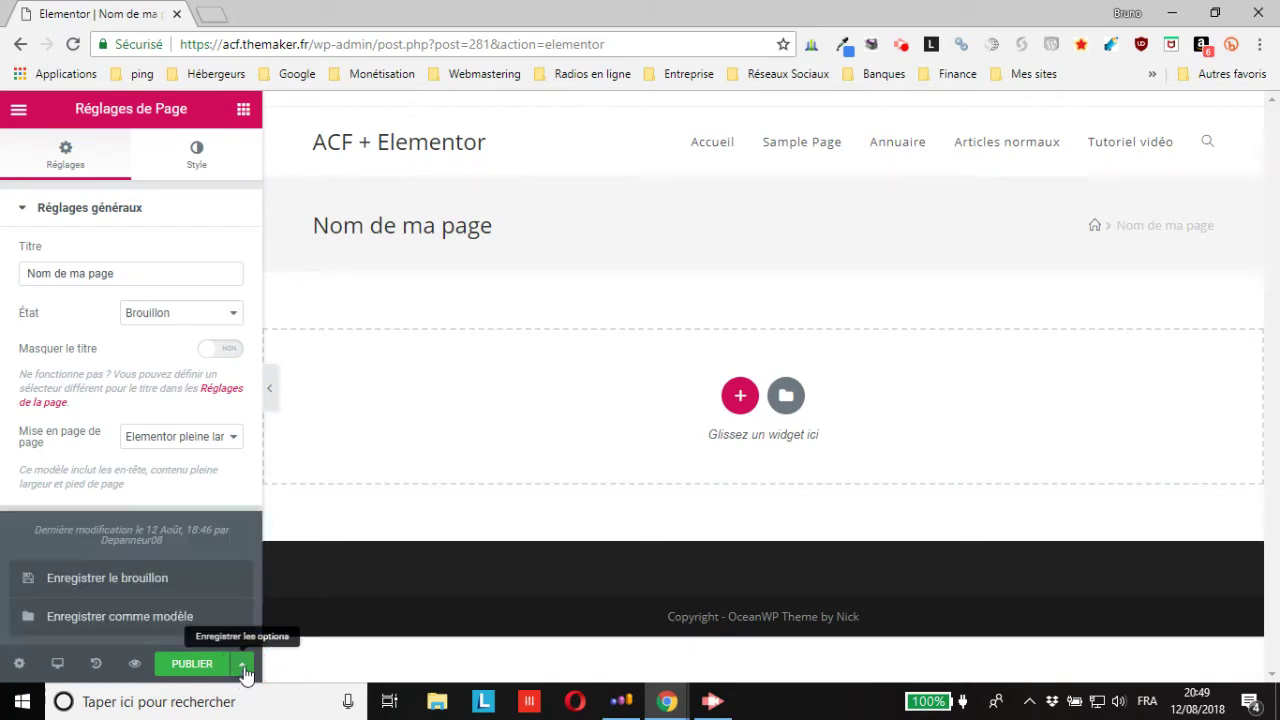
{"action": "left_click", "coordinate": [60, 588]}
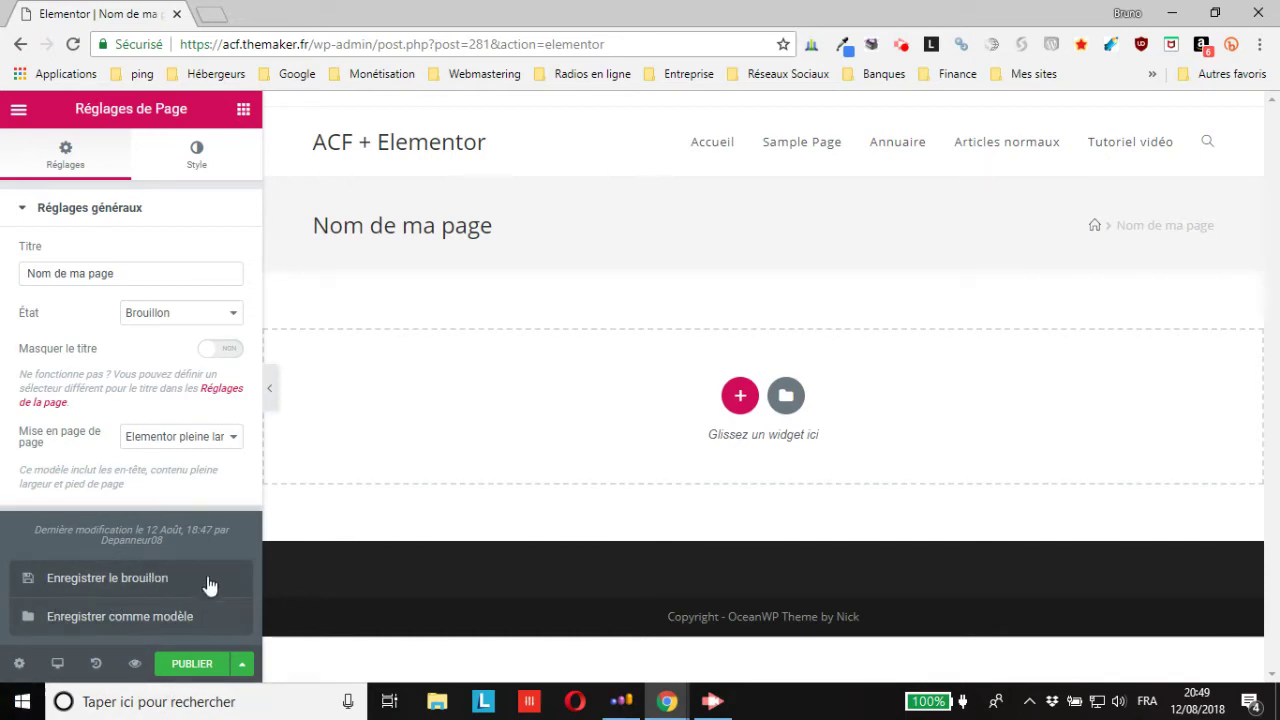
{"action": "left_click", "coordinate": [244, 672]}
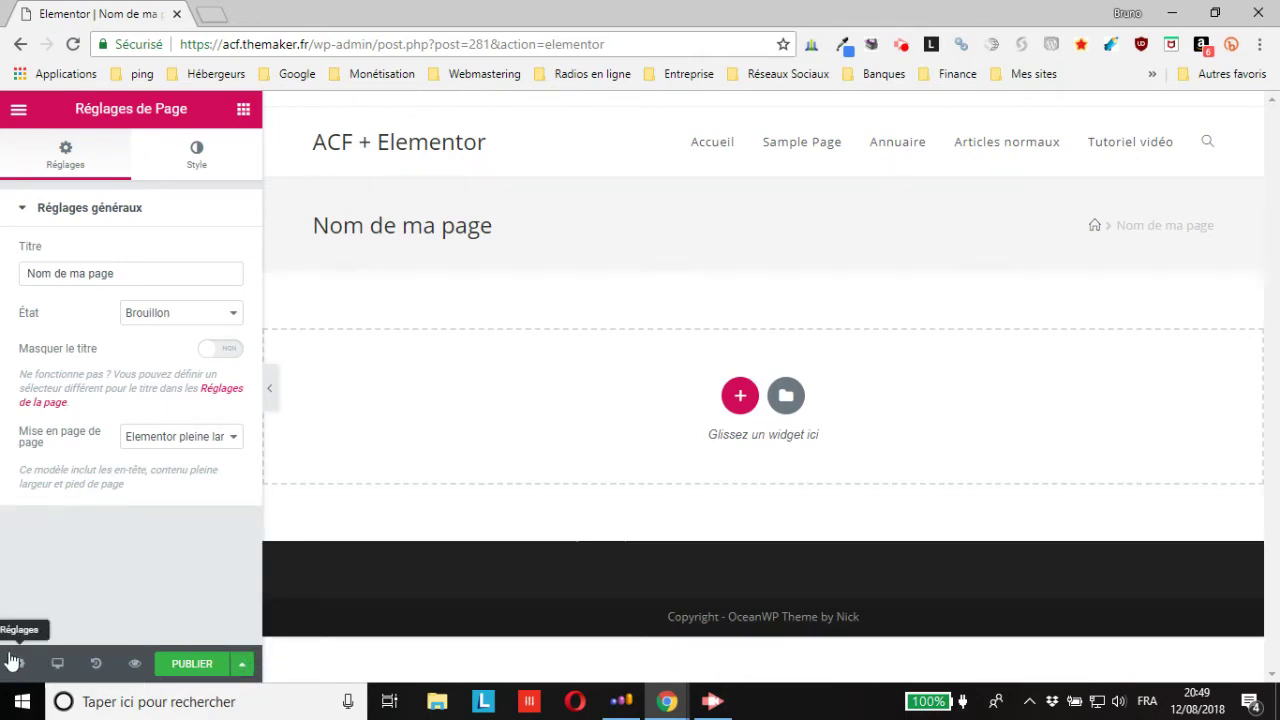
{"action": "left_click", "coordinate": [243, 665]}
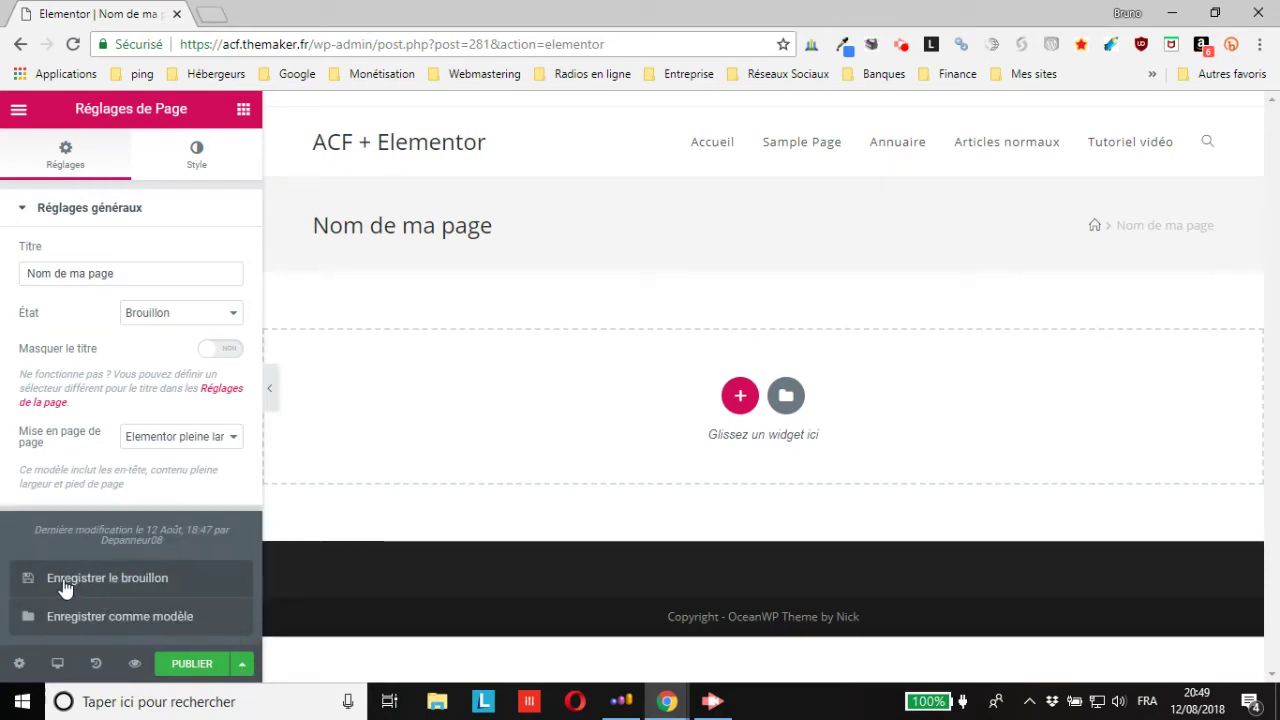
{"action": "left_click", "coordinate": [118, 580]}
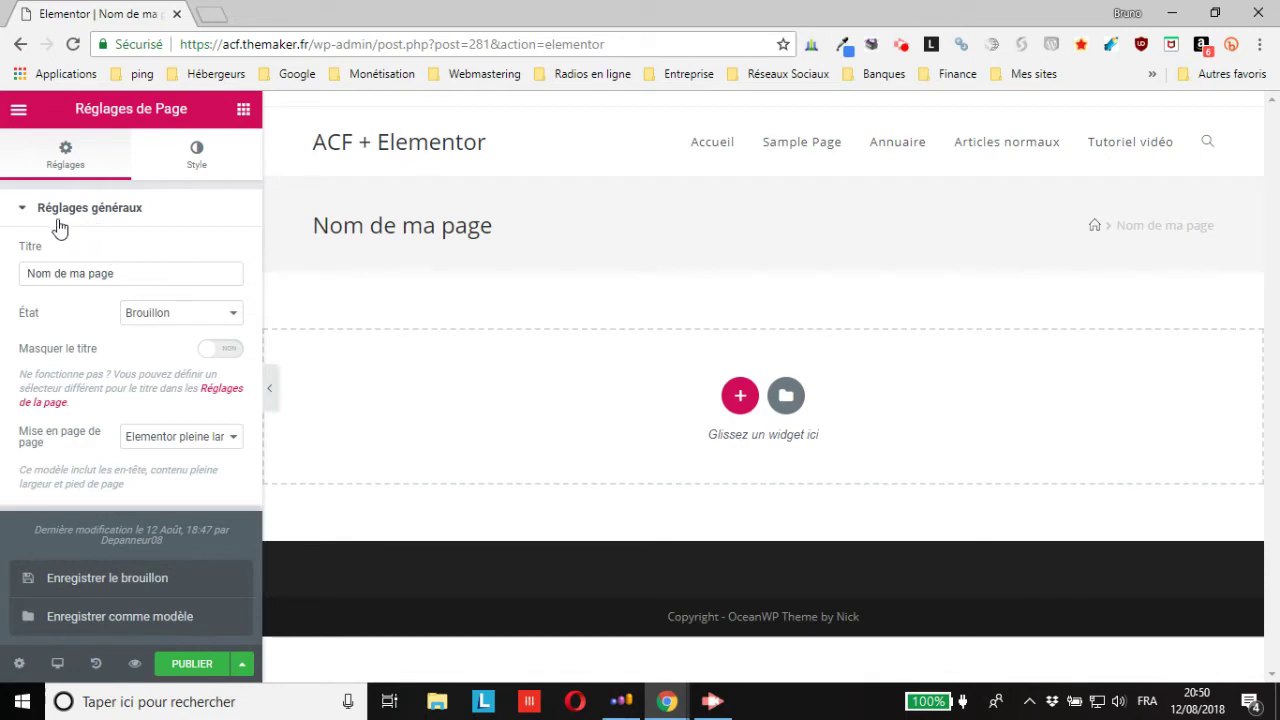
Examine the page's body style and custom CSS settings and the editor's general options, and return to the widget list.
{"action": "left_click", "coordinate": [198, 160]}
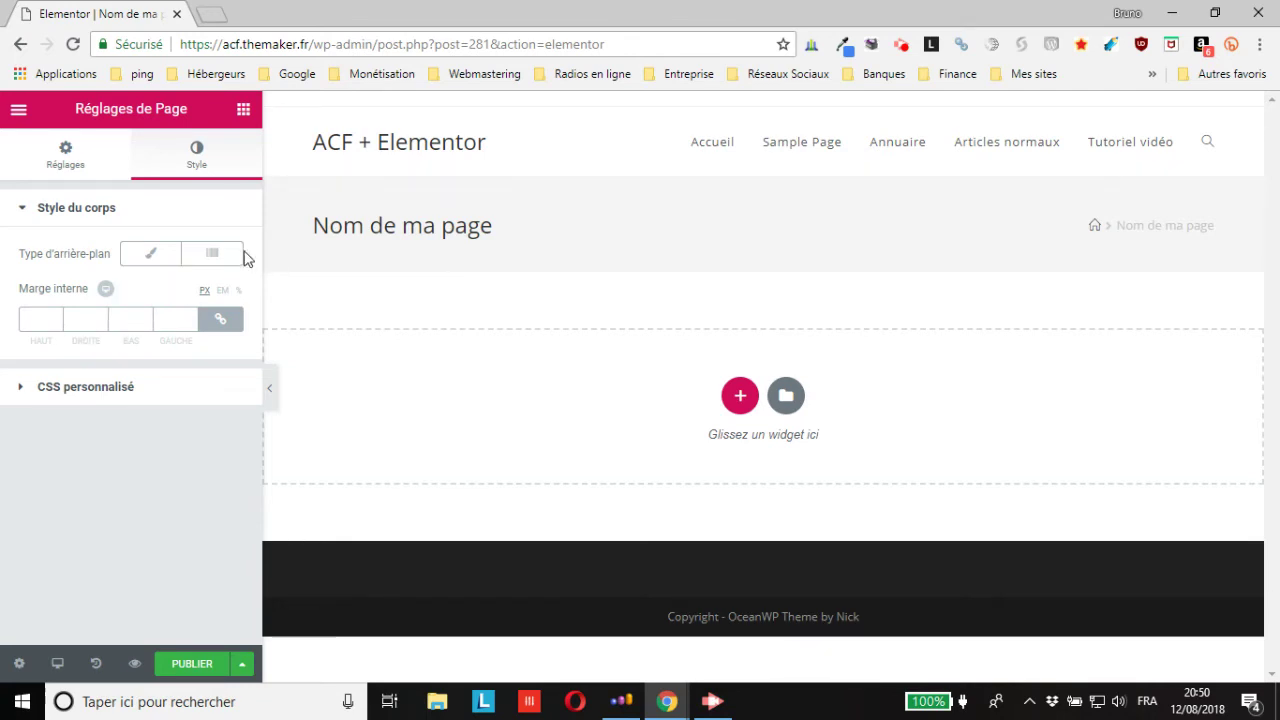
{"action": "left_click", "coordinate": [94, 390]}
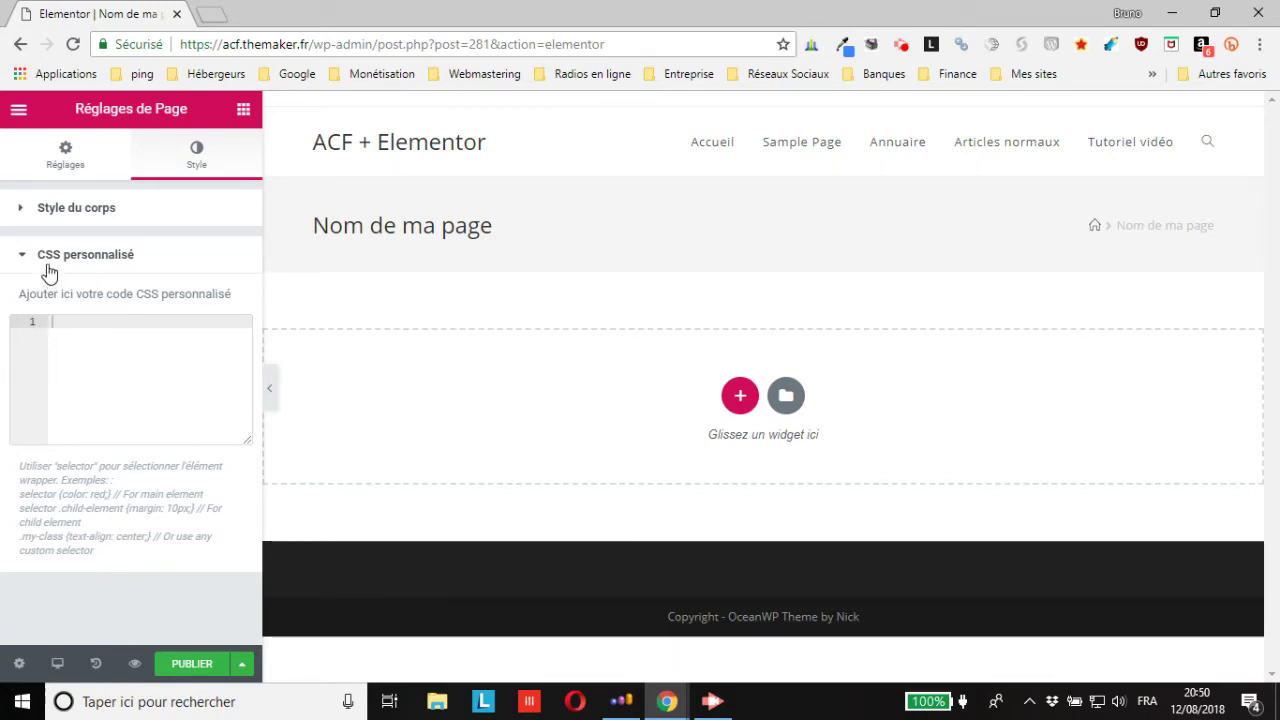
{"action": "left_click", "coordinate": [82, 258]}
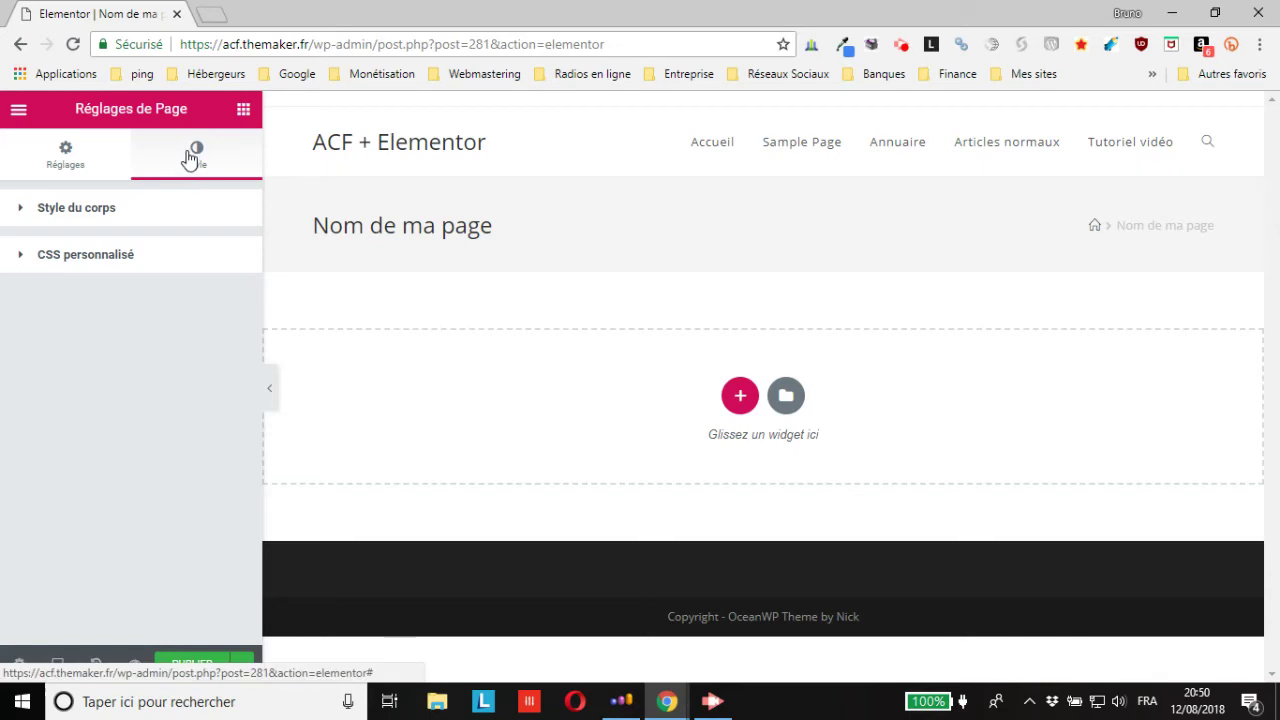
{"action": "left_click", "coordinate": [75, 147]}
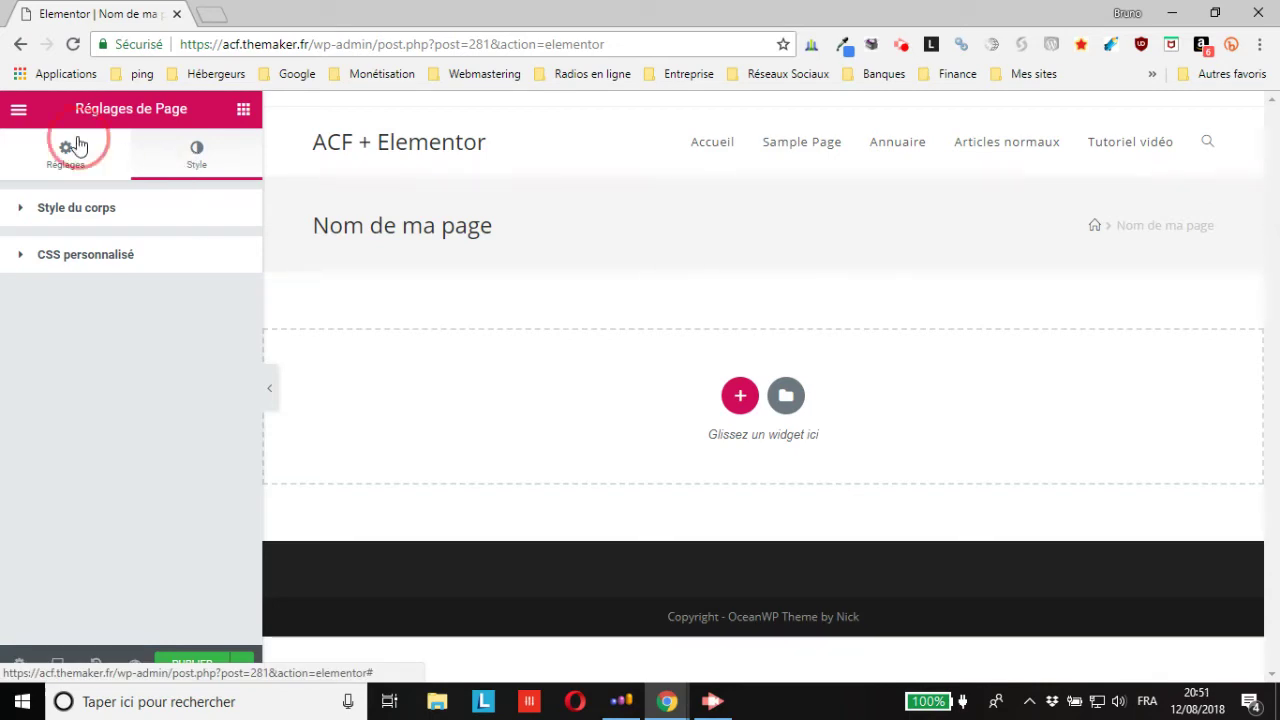
{"action": "left_click", "coordinate": [17, 114]}
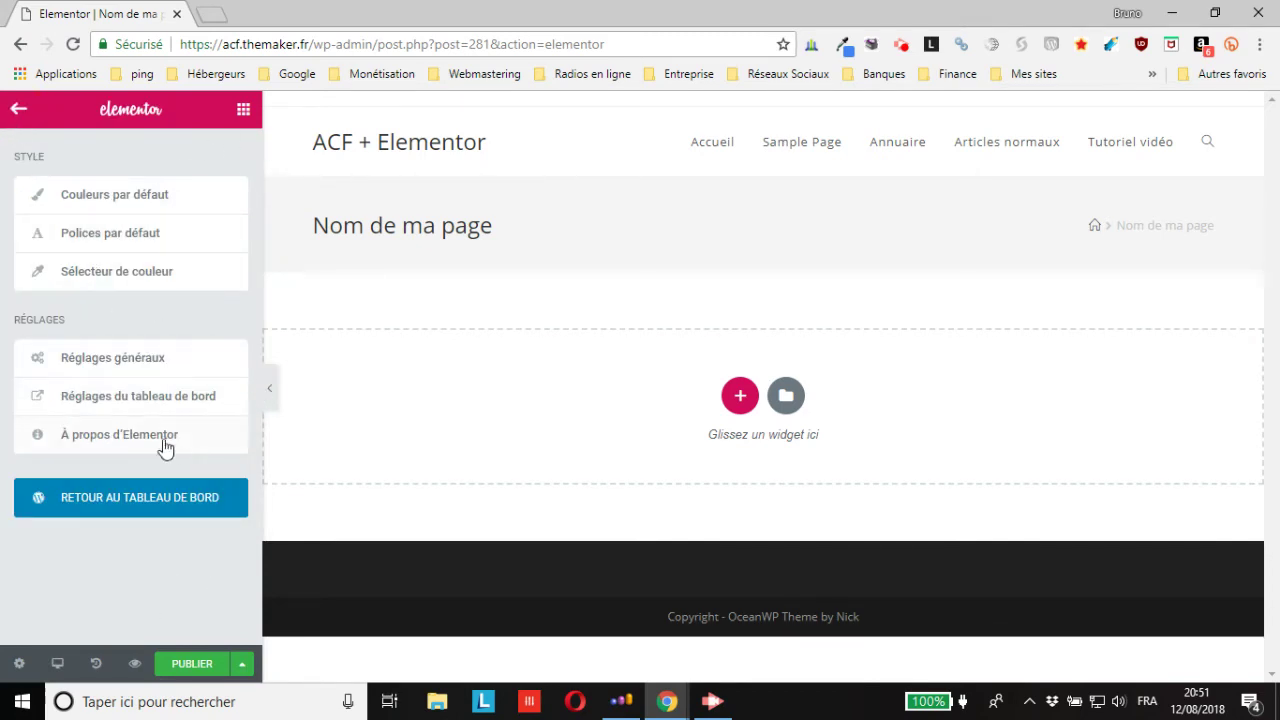
{"action": "left_click", "coordinate": [243, 114]}
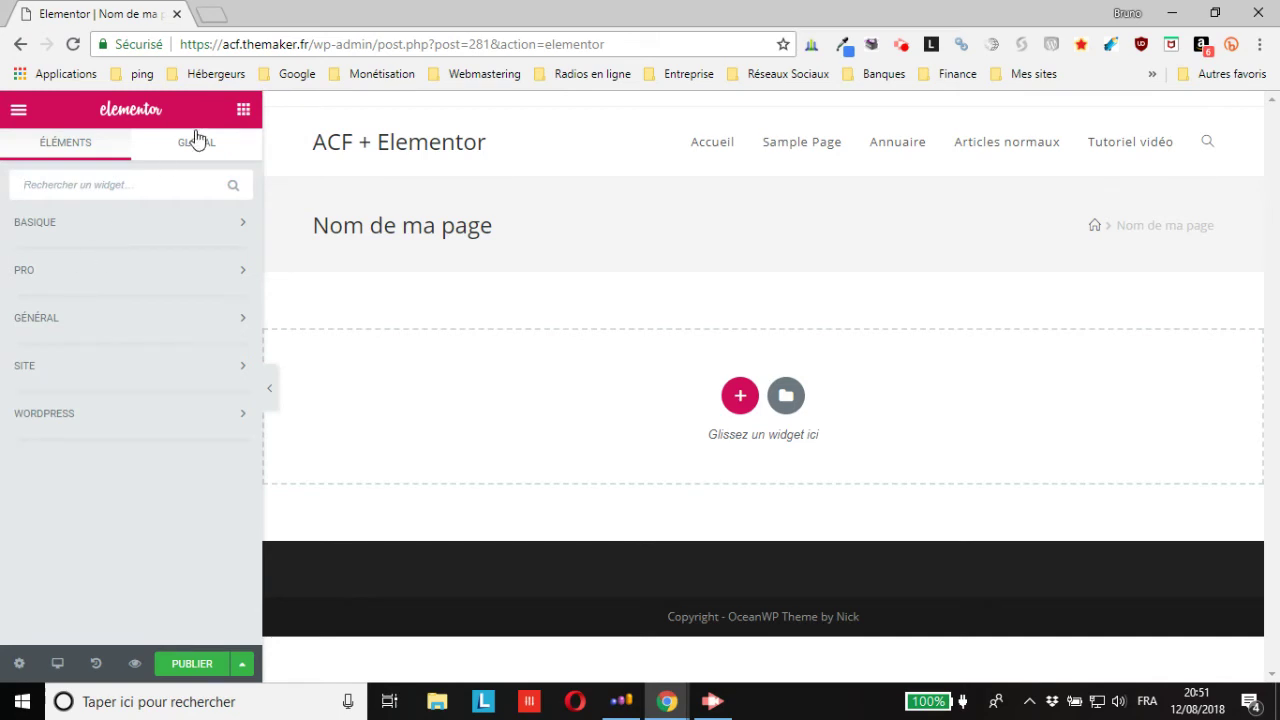
Examine the editor's general style and settings options, return to the widget list and reload the editor.
{"action": "left_click", "coordinate": [243, 110]}
{"action": "left_click", "coordinate": [18, 110]}
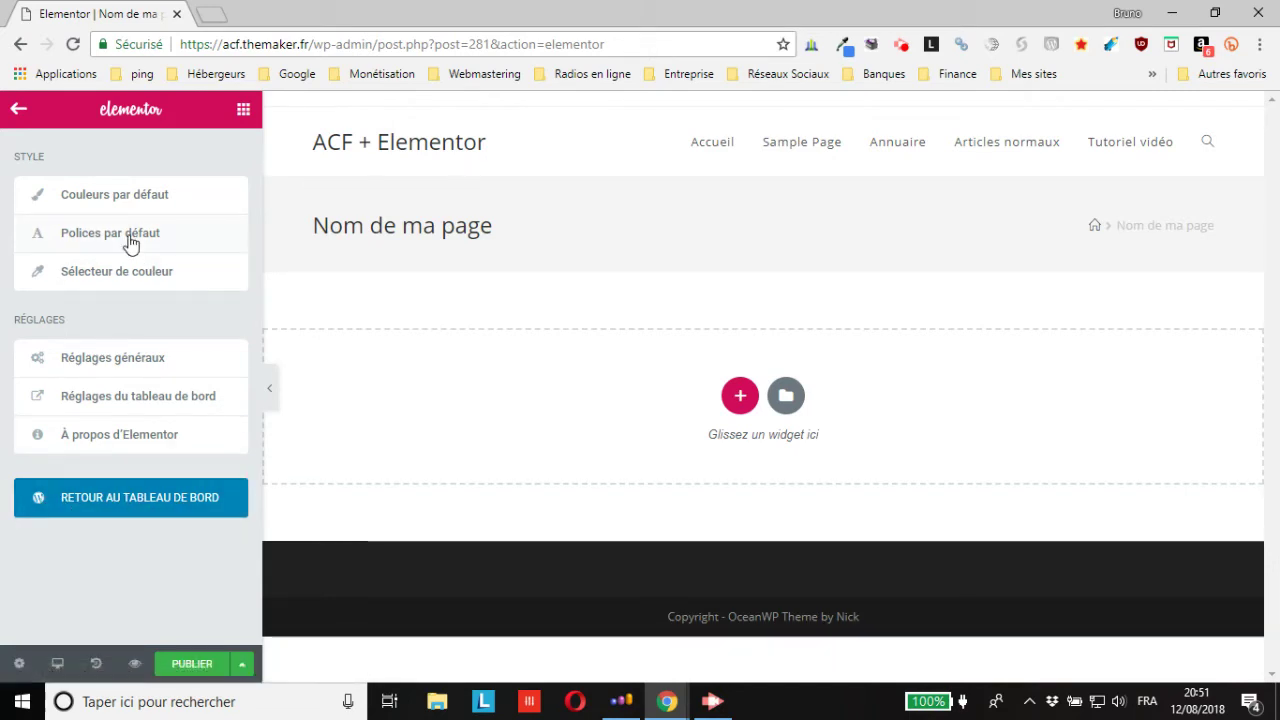
{"action": "left_click", "coordinate": [241, 112]}
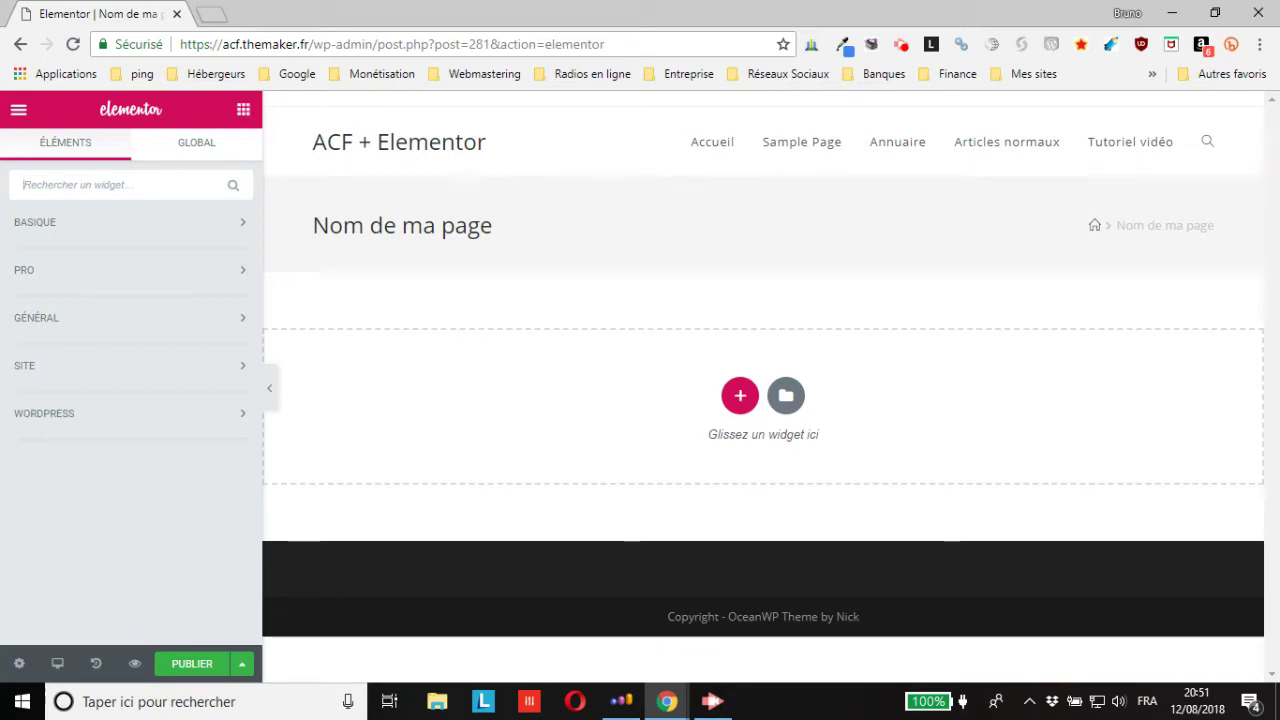
{"action": "left_click", "coordinate": [74, 46]}
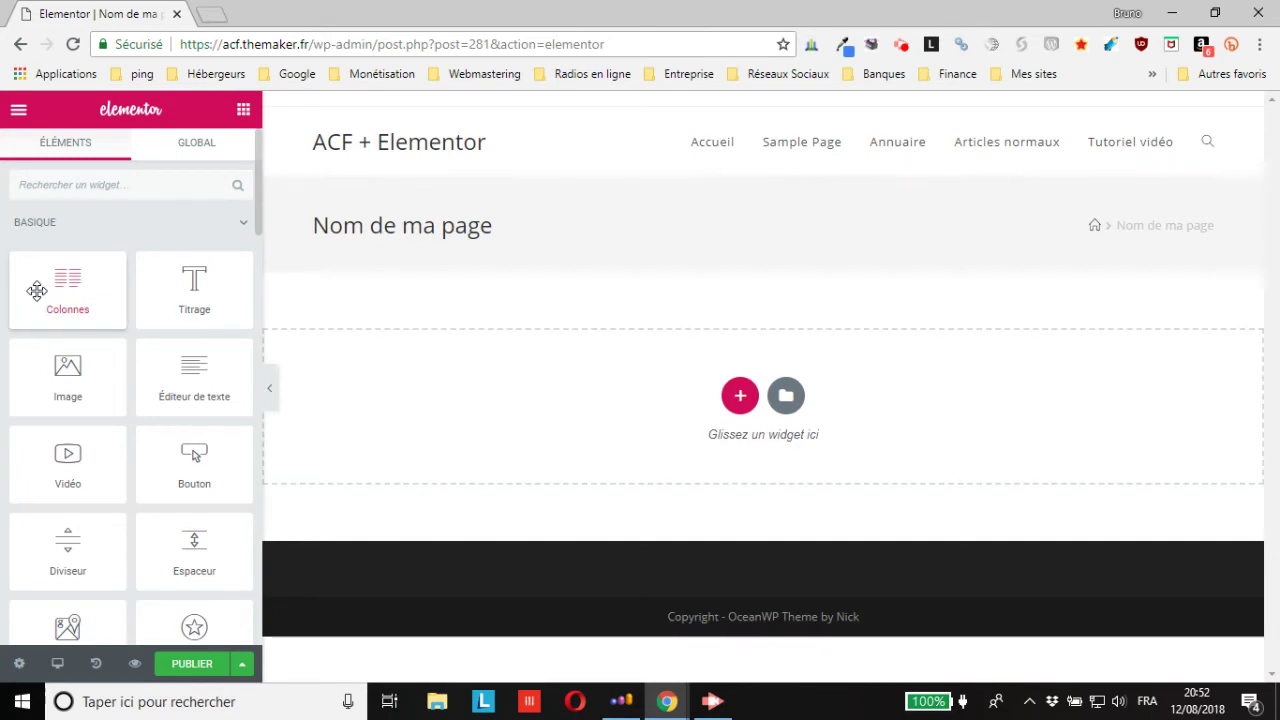
Add a Titrage widget to the empty page area and set its title text to "Mon titre".
{"action": "left_click_drag", "start_coordinate": [170, 285], "coordinate": [718, 405]}
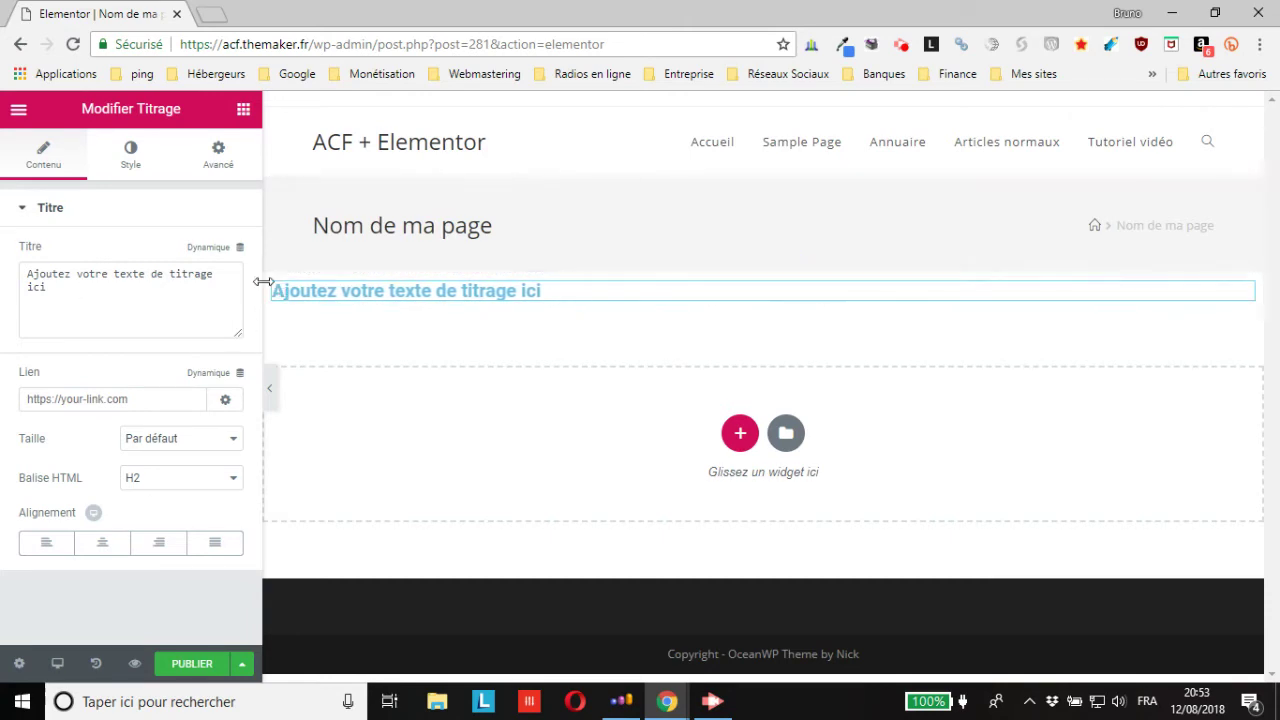
{"action": "left_click", "coordinate": [69, 299]}
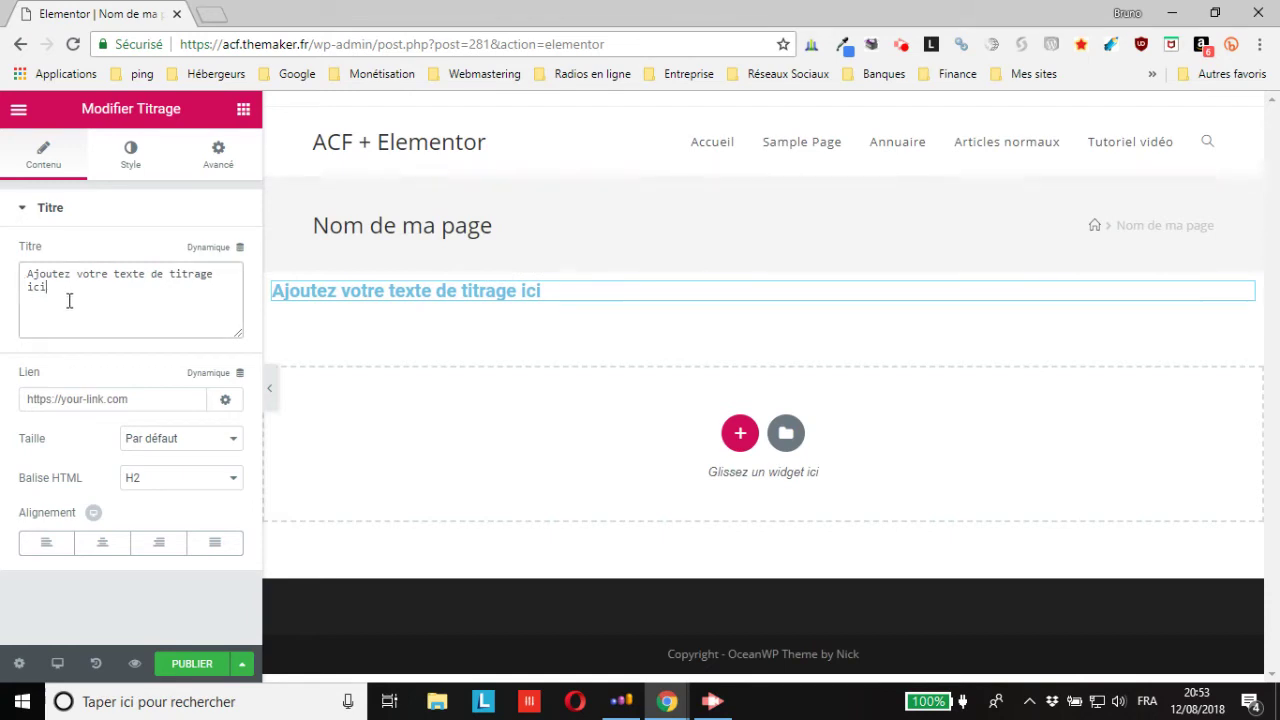
{"action": "left_click_drag", "start_coordinate": [42, 286], "coordinate": [26, 275]}
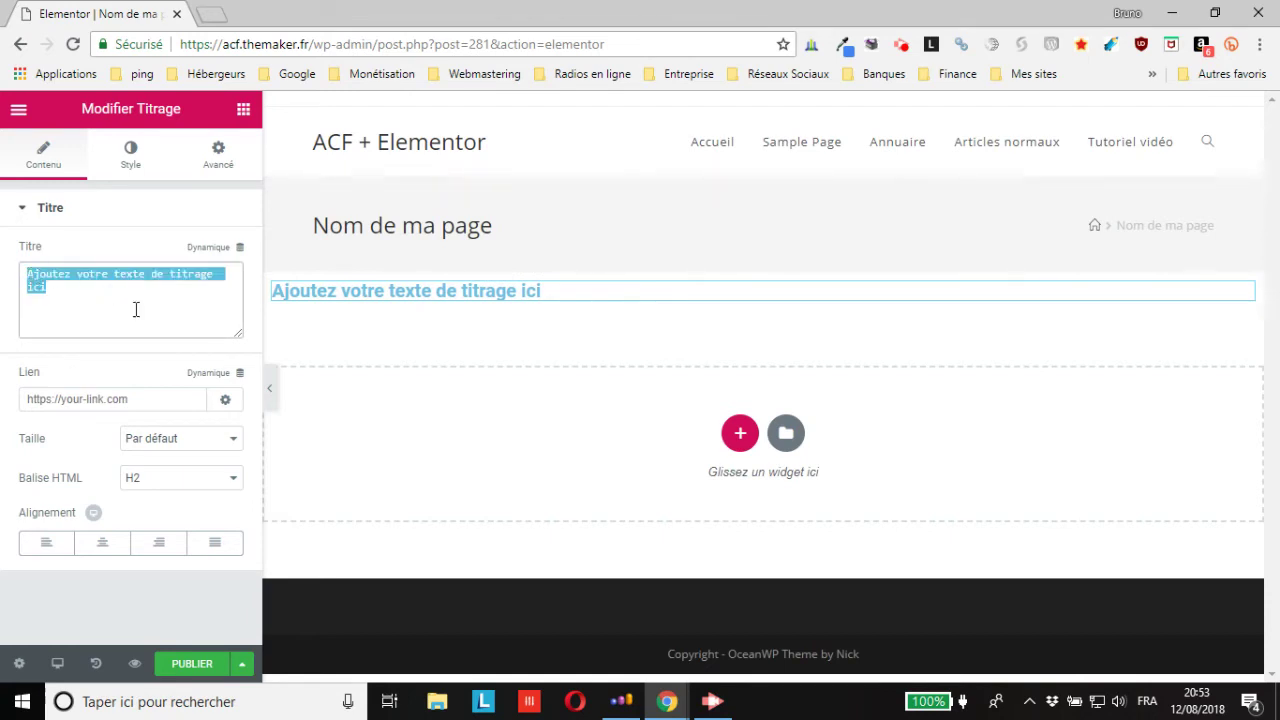
{"action": "type", "text": "Mon "}
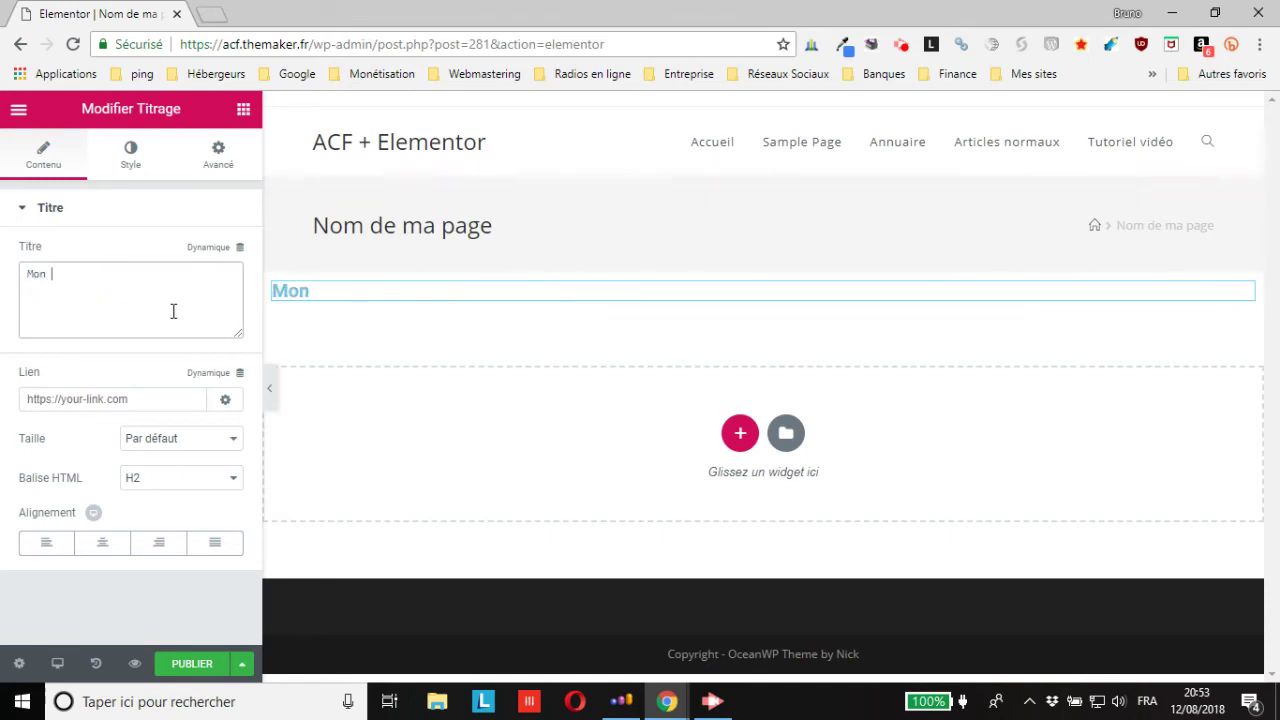
{"action": "type", "text": "titre"}
Try the centred, right and justified alignments on the heading before aligning it left, and save the page as a draft.
{"action": "left_click", "coordinate": [167, 484]}
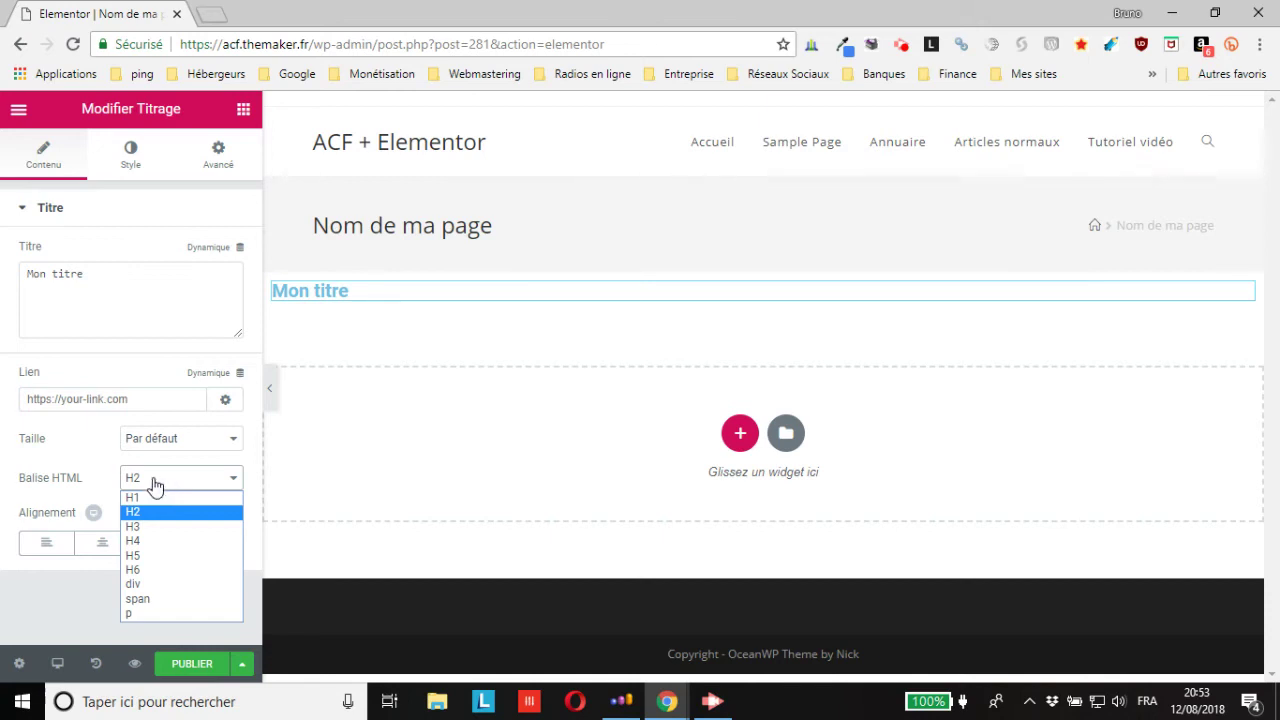
{"action": "left_click", "coordinate": [155, 484]}
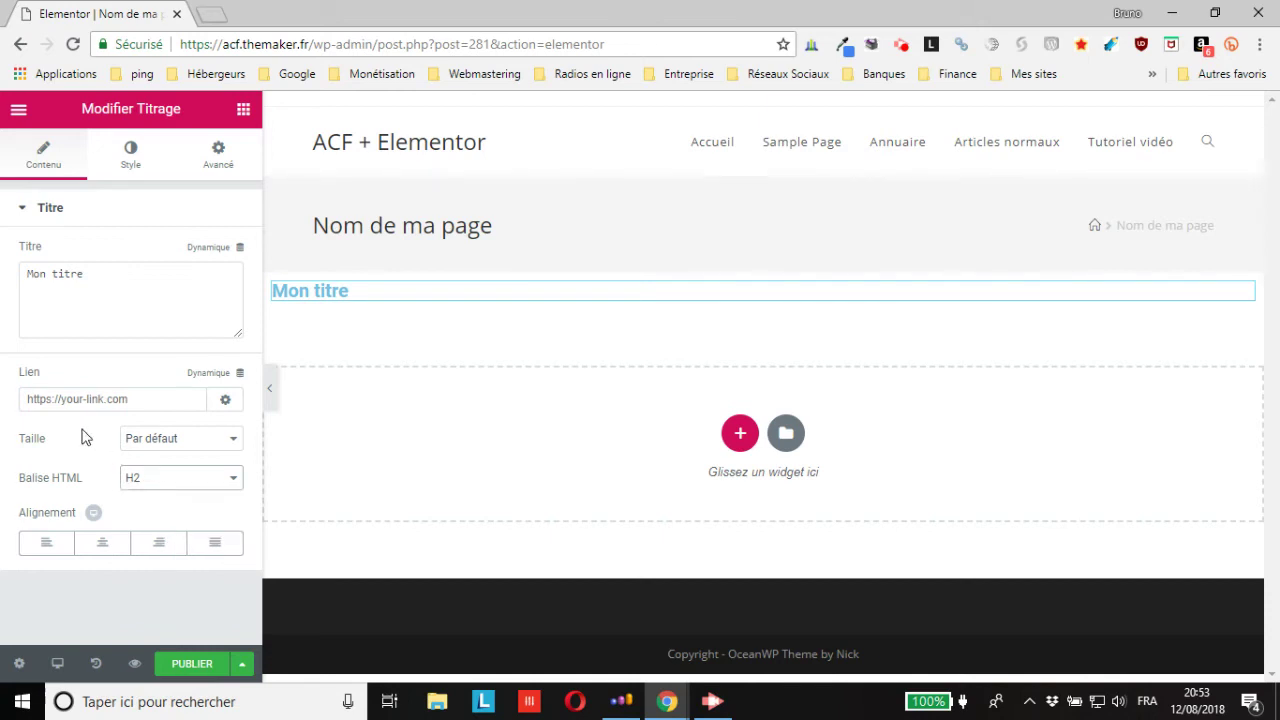
{"action": "left_click", "coordinate": [109, 545]}
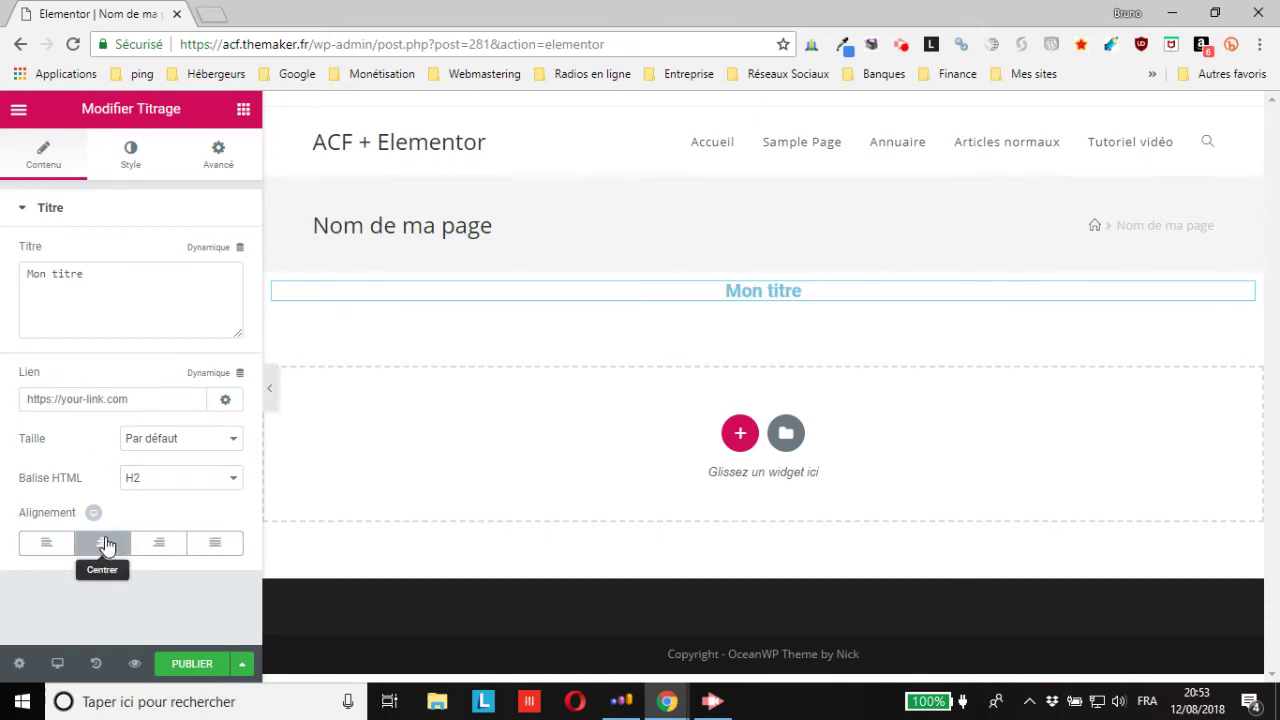
{"action": "left_click", "coordinate": [36, 548]}
{"action": "left_click", "coordinate": [101, 548]}
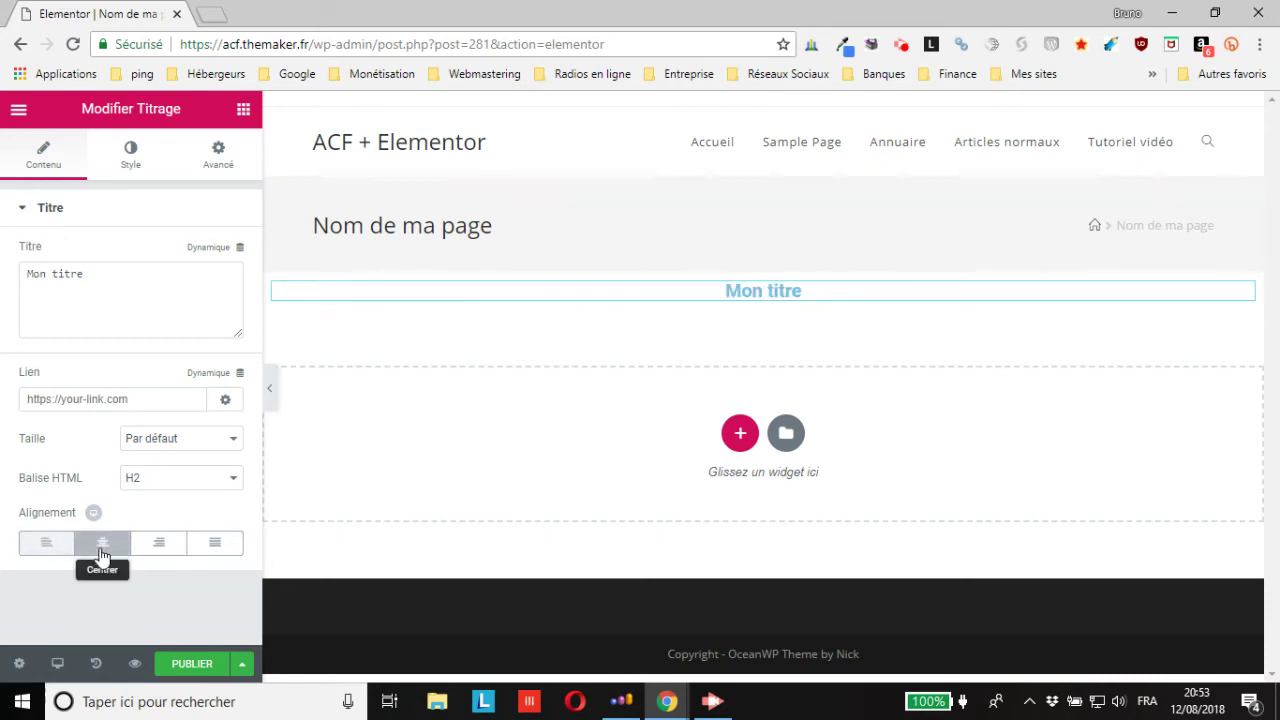
{"action": "left_click", "coordinate": [166, 556]}
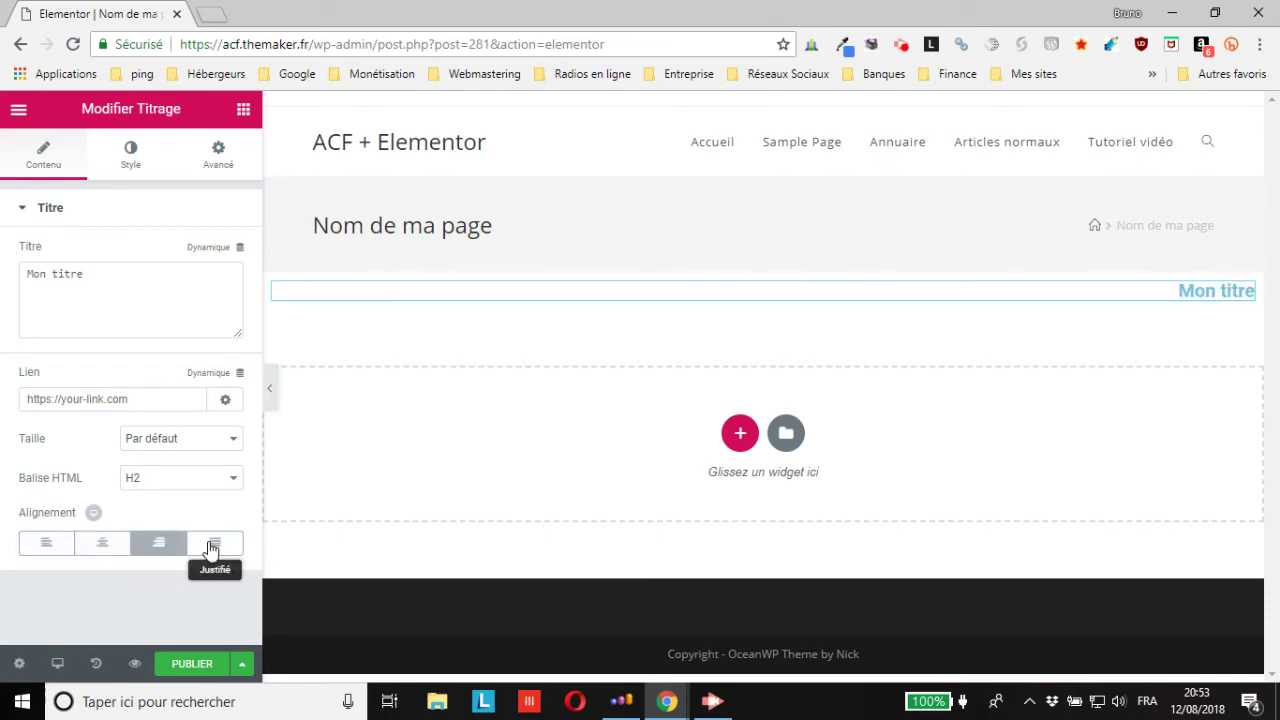
{"action": "left_click", "coordinate": [211, 548]}
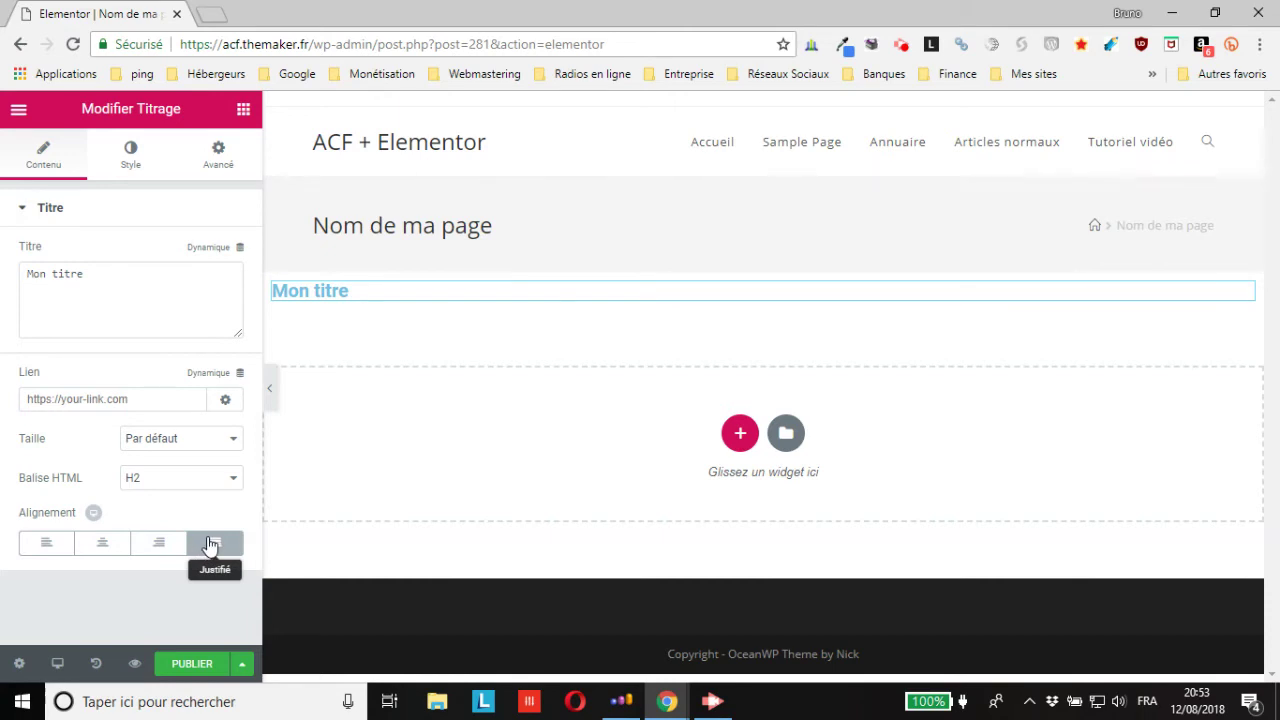
{"action": "left_click", "coordinate": [46, 546]}
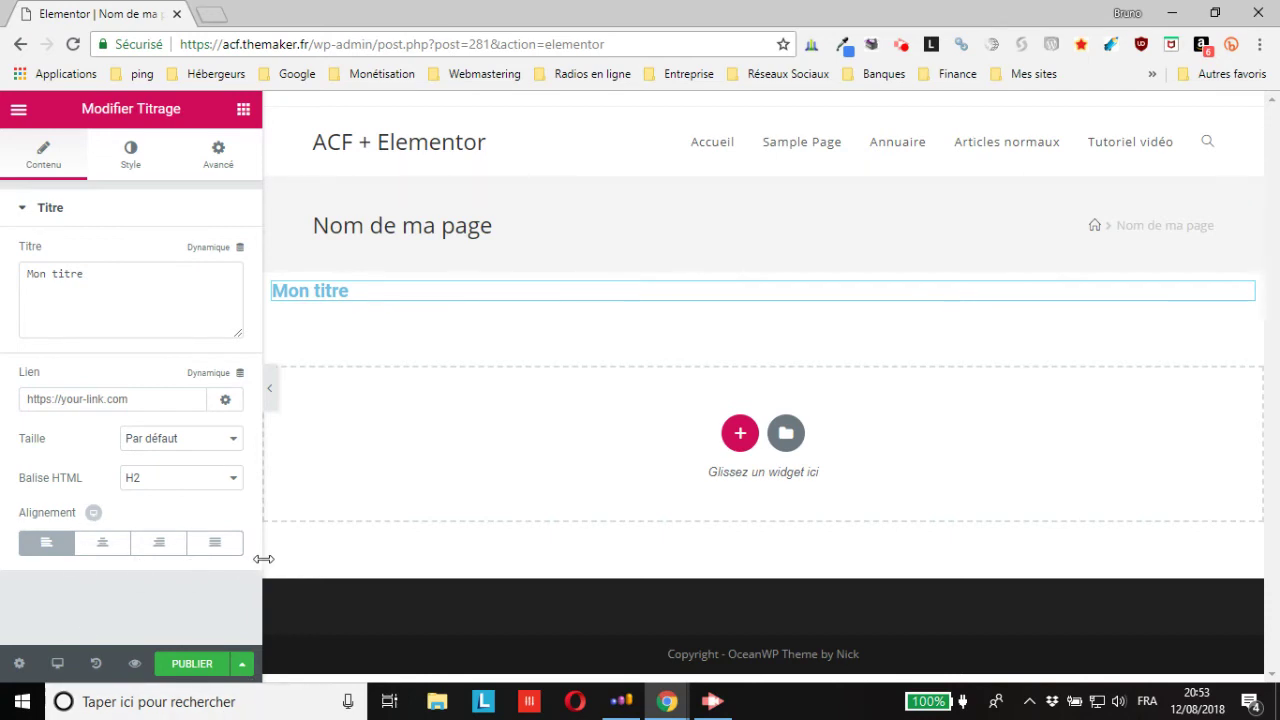
{"action": "left_click", "coordinate": [244, 663]}
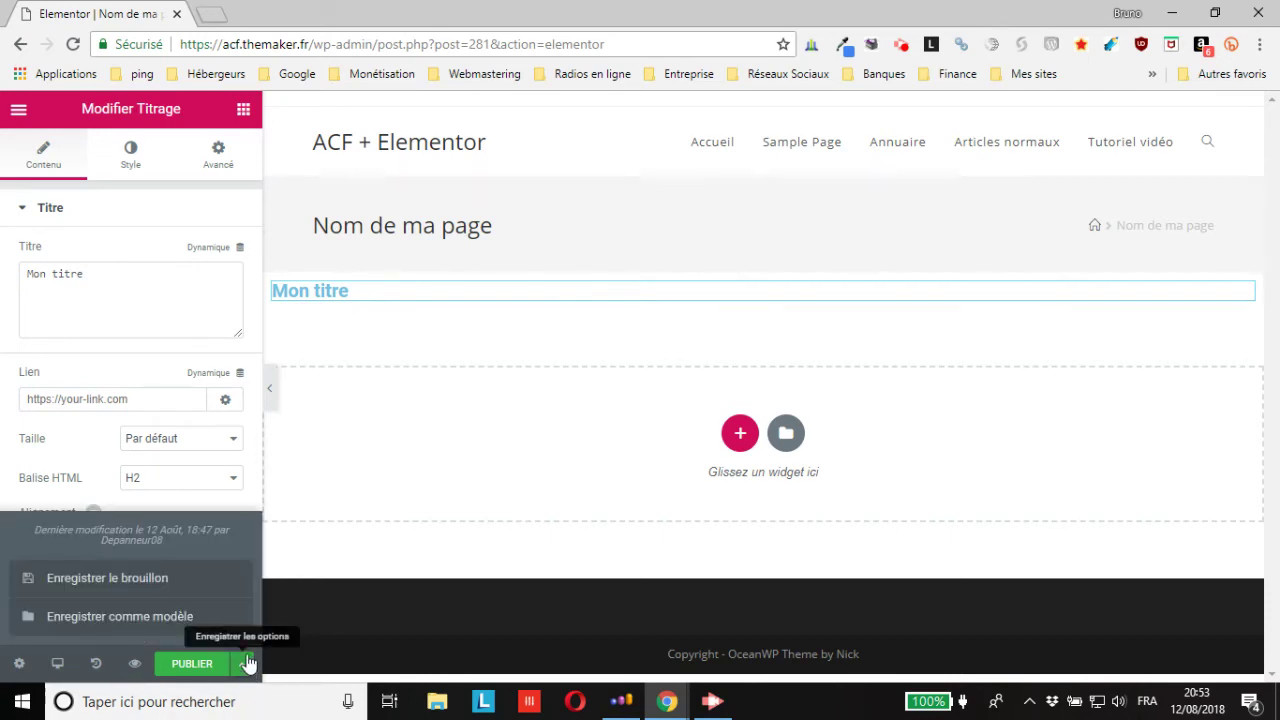
{"action": "left_click", "coordinate": [88, 584]}
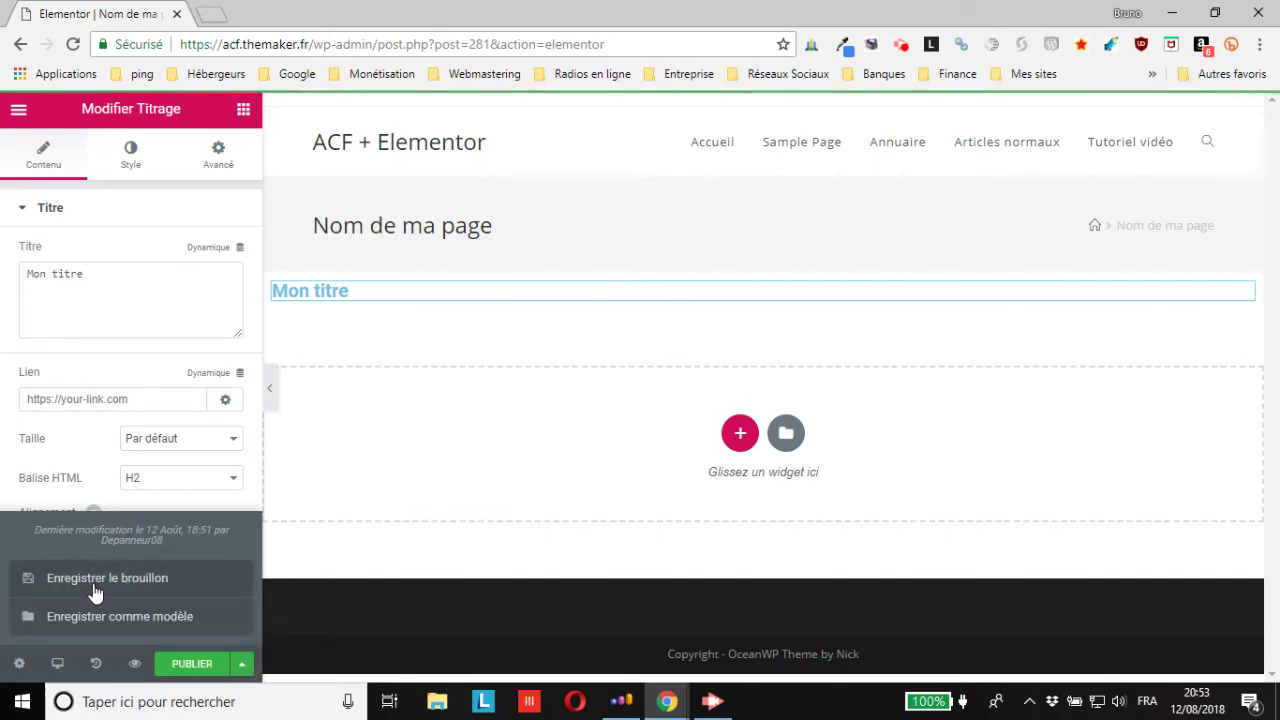
Set the heading's text colour to black from the preset swatches.
{"action": "left_click", "coordinate": [128, 167]}
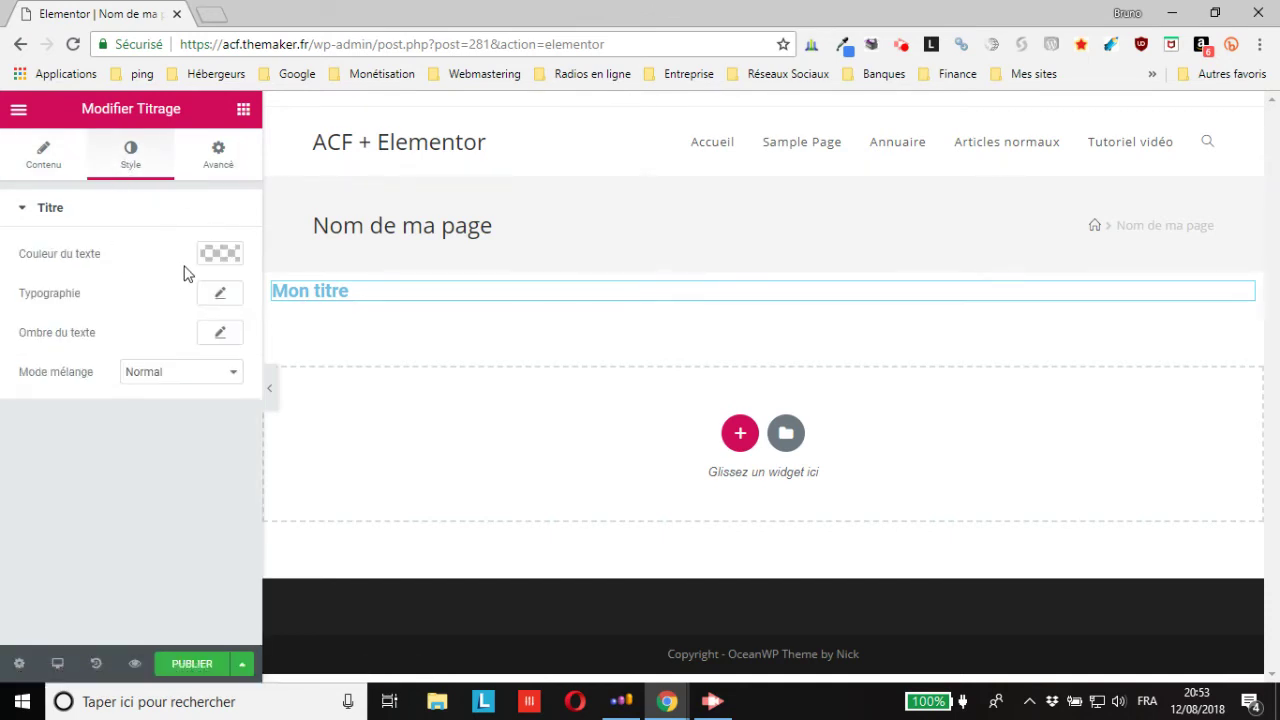
{"action": "left_click", "coordinate": [220, 255]}
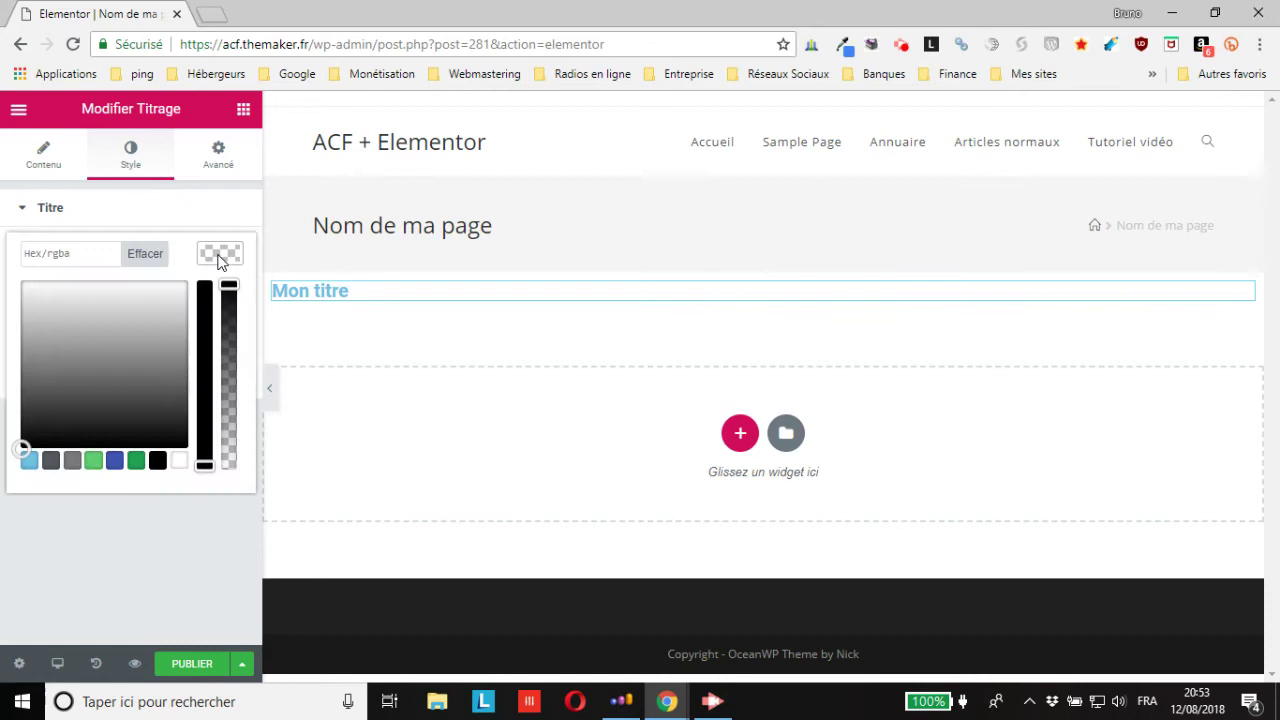
{"action": "left_click", "coordinate": [157, 464]}
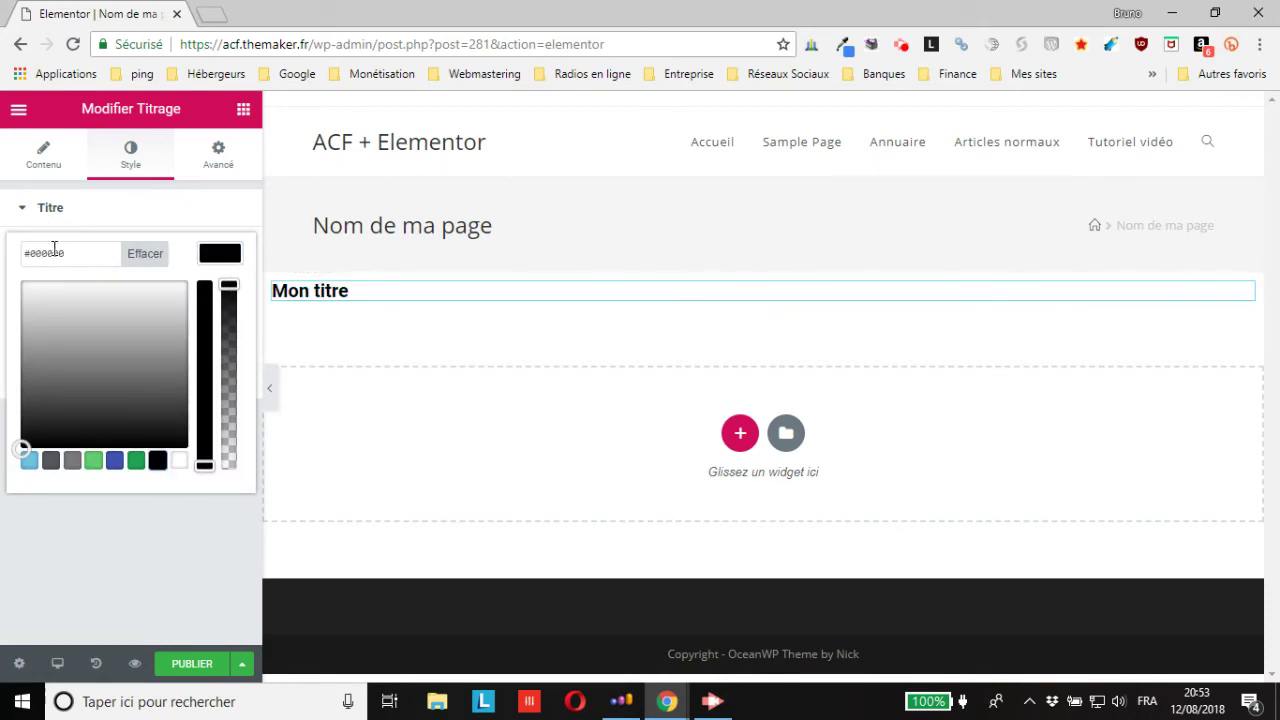
{"action": "left_click", "coordinate": [52, 218]}
{"action": "left_click", "coordinate": [55, 220]}
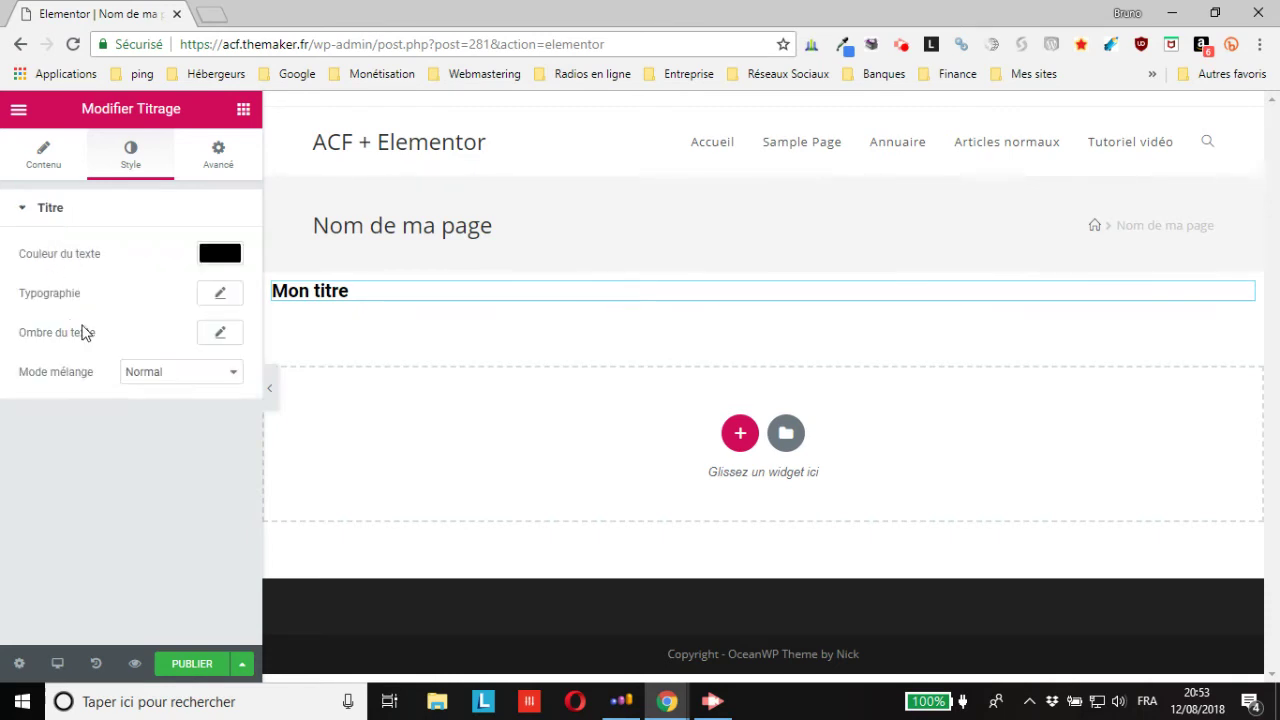
Underline the heading with a line height of 2 em and letter spacing of 1.2, and save the page as a draft.
{"action": "left_click", "coordinate": [221, 296]}
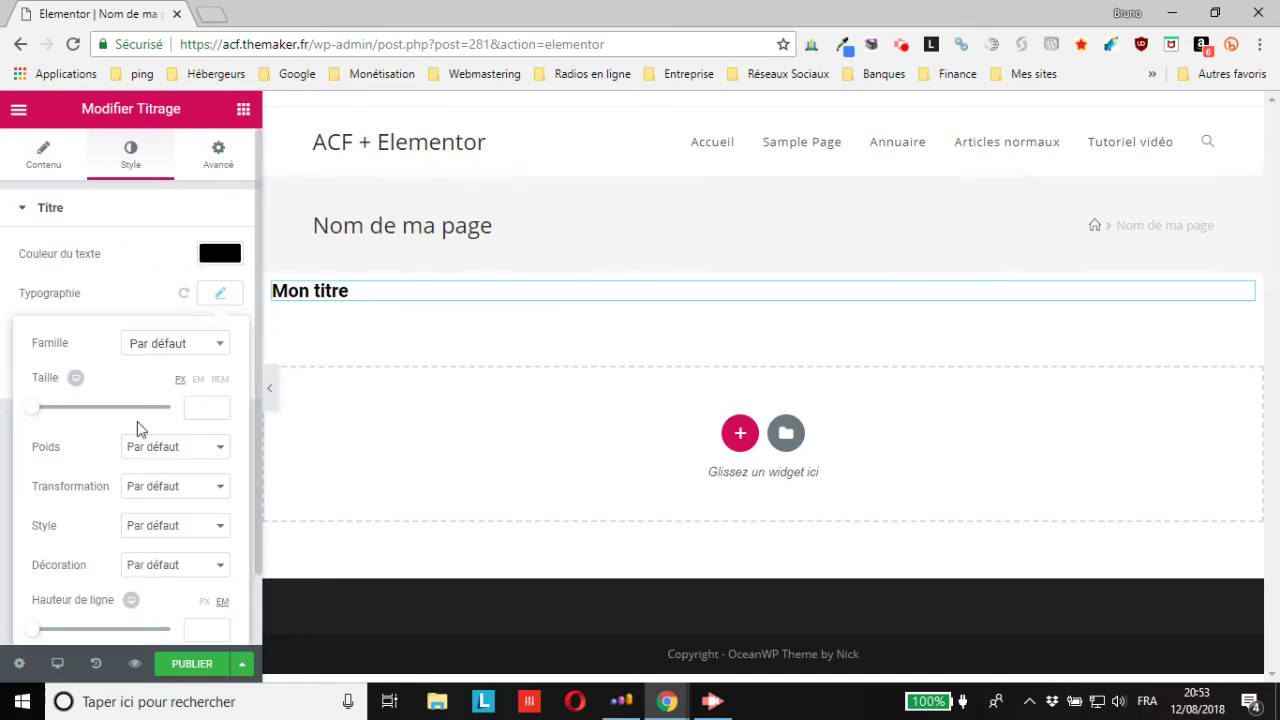
{"action": "left_click", "coordinate": [156, 350]}
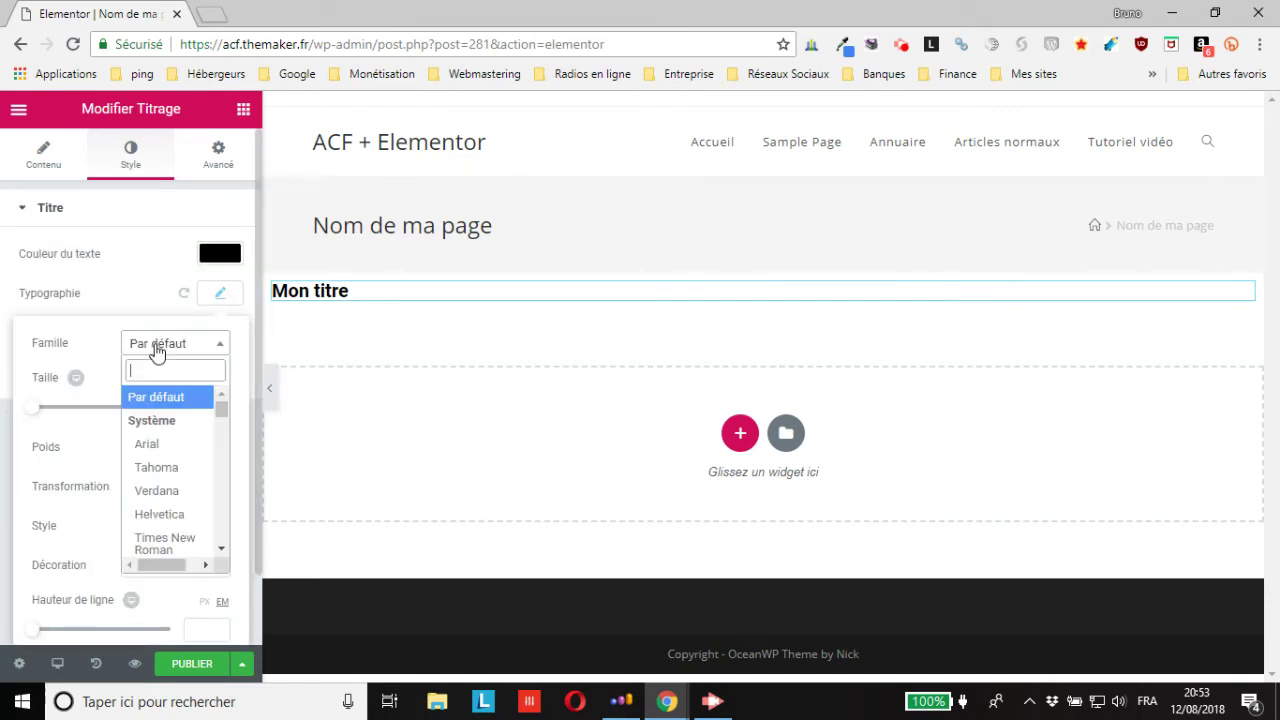
{"action": "left_click", "coordinate": [156, 348]}
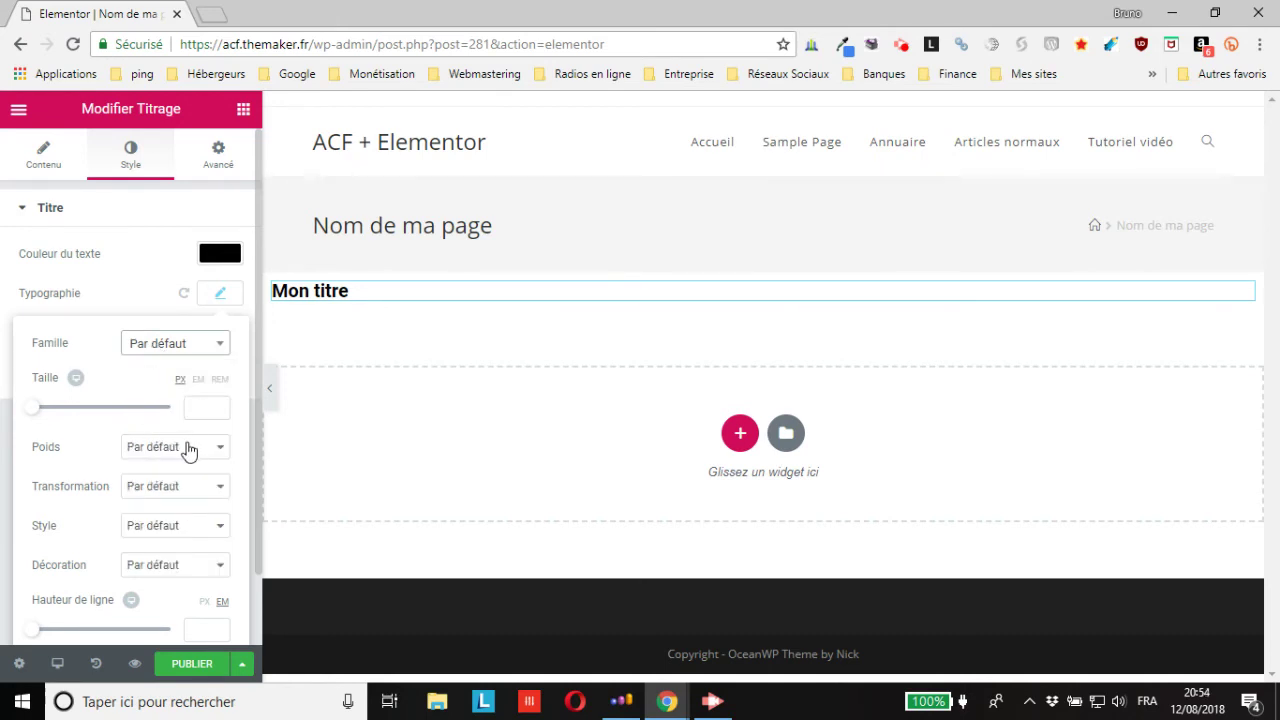
{"action": "scroll", "coordinate": [192, 508], "scroll_direction": "down", "scroll_amount": 1}
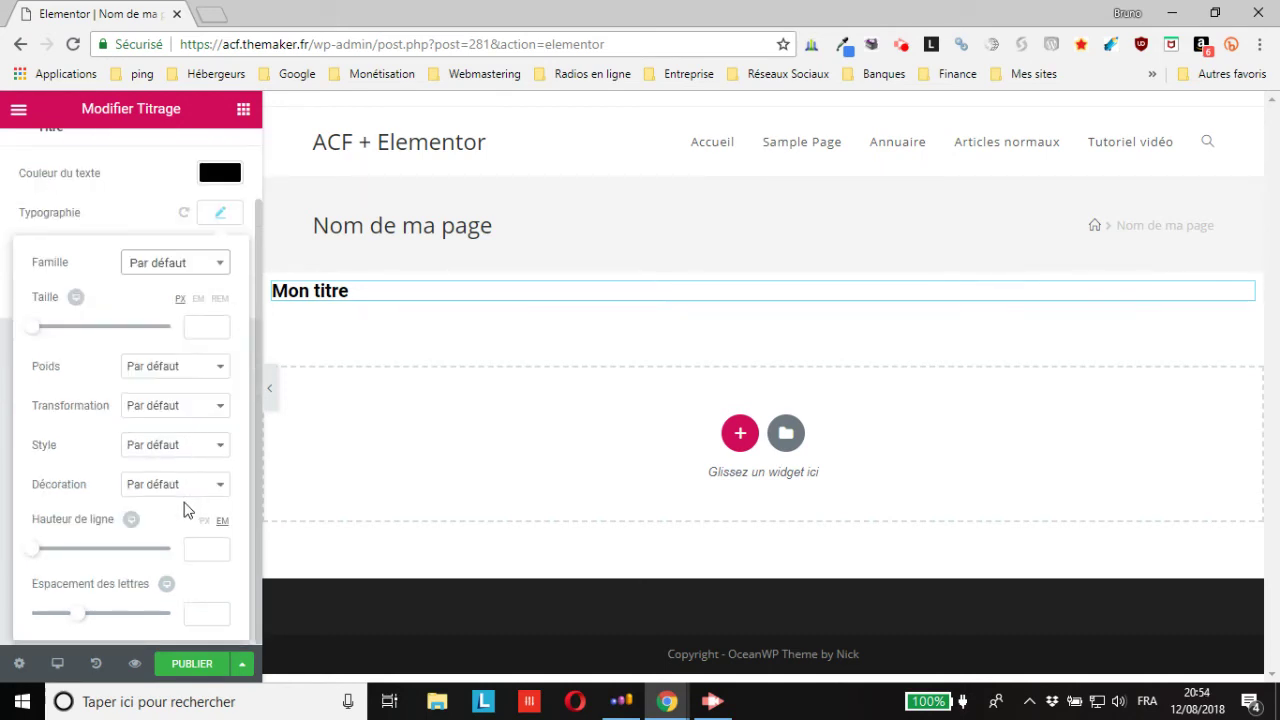
{"action": "left_click", "coordinate": [152, 488]}
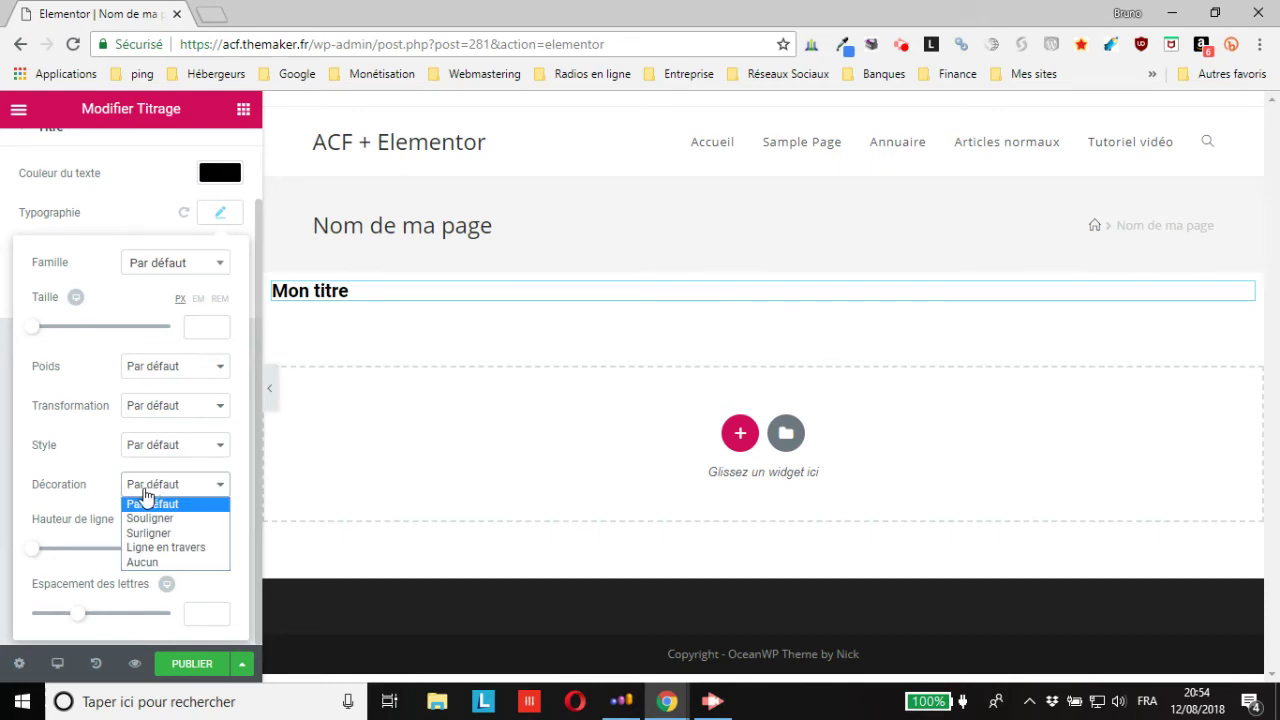
{"action": "left_click", "coordinate": [145, 516]}
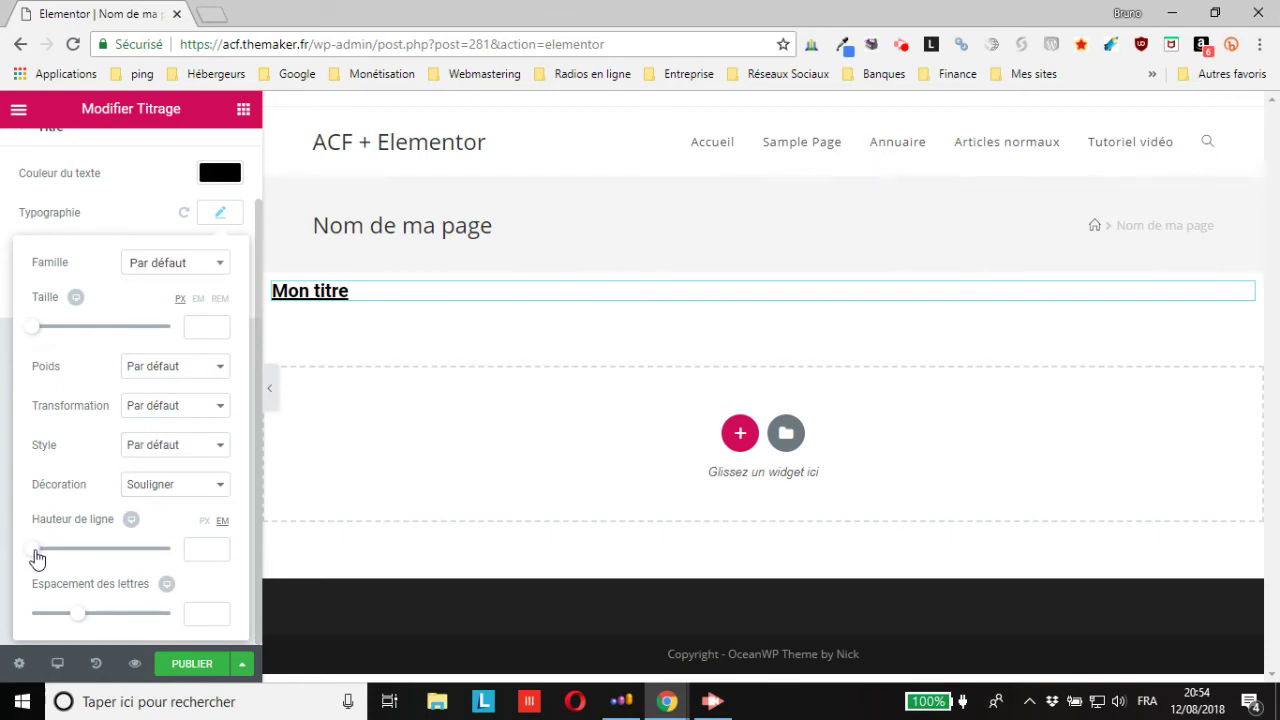
{"action": "left_click_drag", "start_coordinate": [34, 556], "coordinate": [63, 558]}
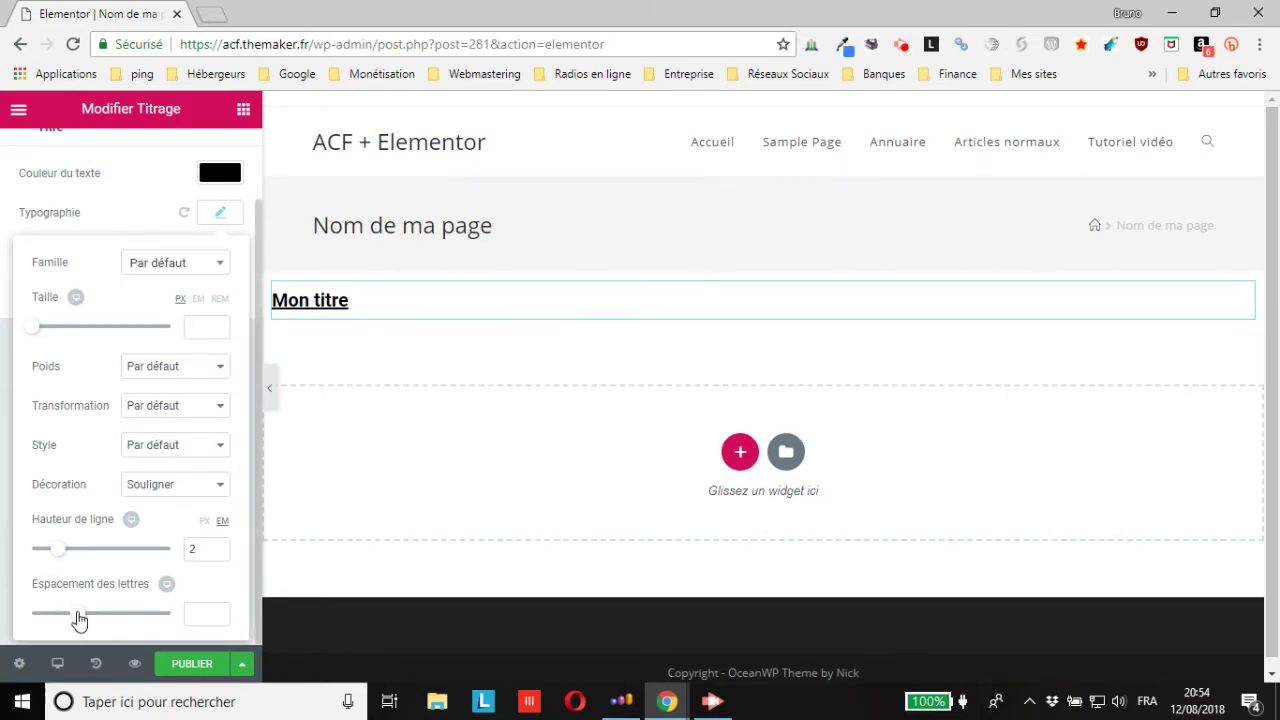
{"action": "left_click_drag", "start_coordinate": [82, 621], "coordinate": [92, 621]}
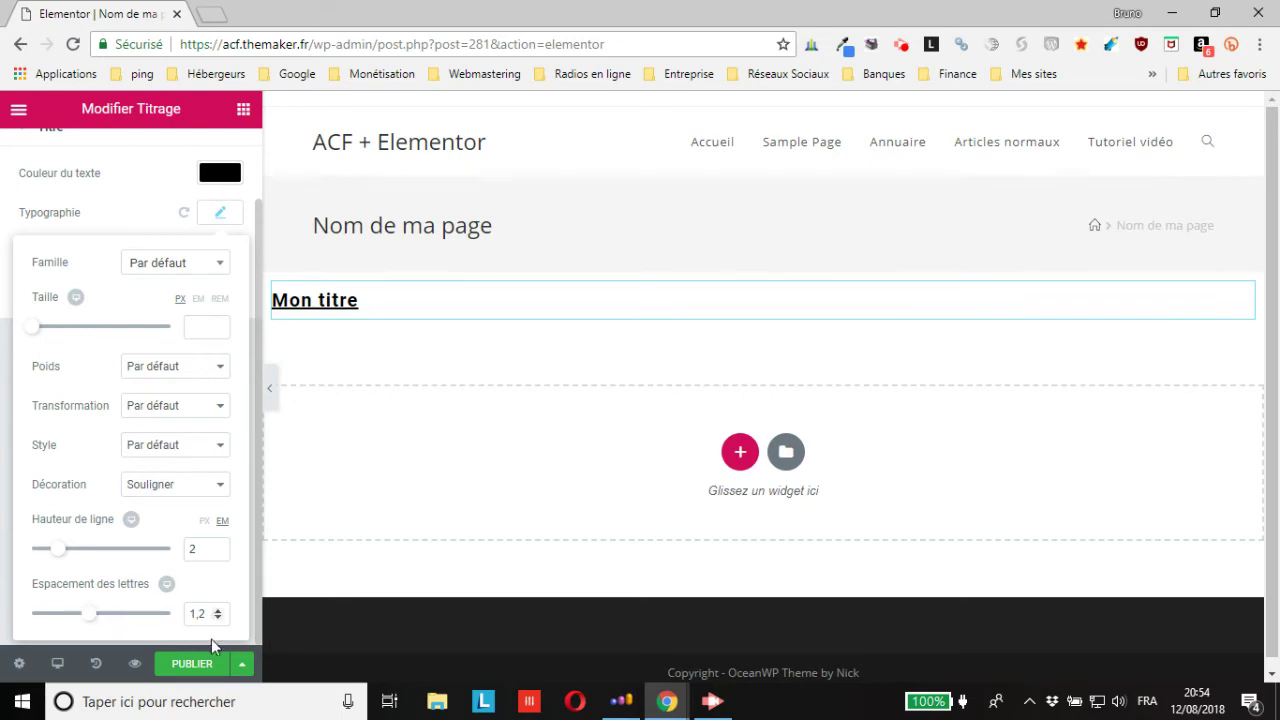
{"action": "left_click", "coordinate": [242, 663]}
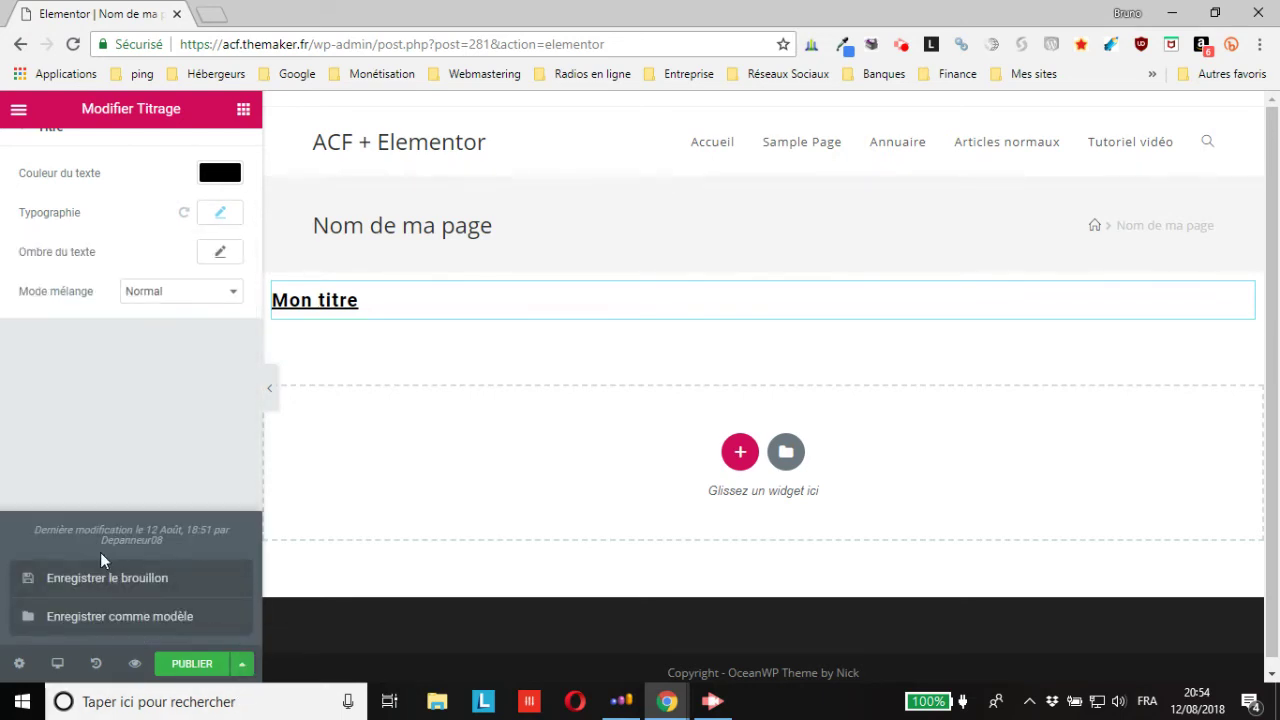
{"action": "left_click", "coordinate": [98, 580]}
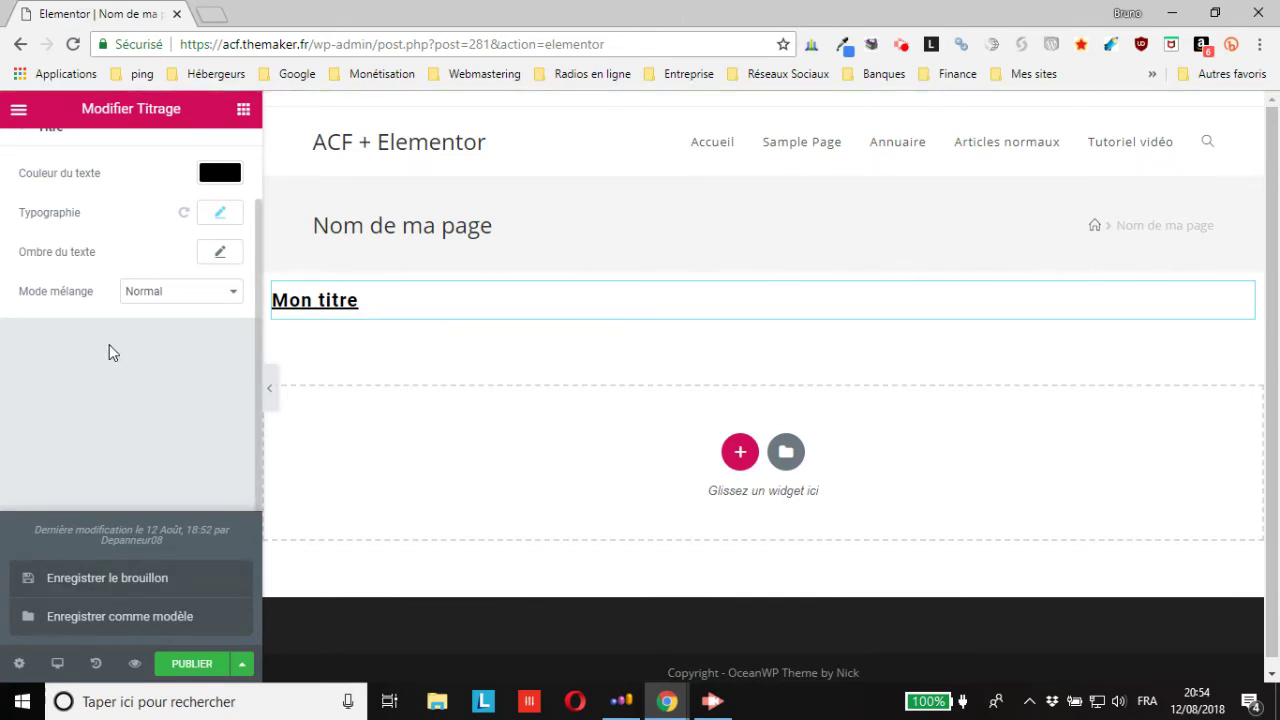
{"action": "scroll", "coordinate": [85, 357], "scroll_direction": "up", "scroll_amount": 2}
{"action": "left_click", "coordinate": [160, 477]}
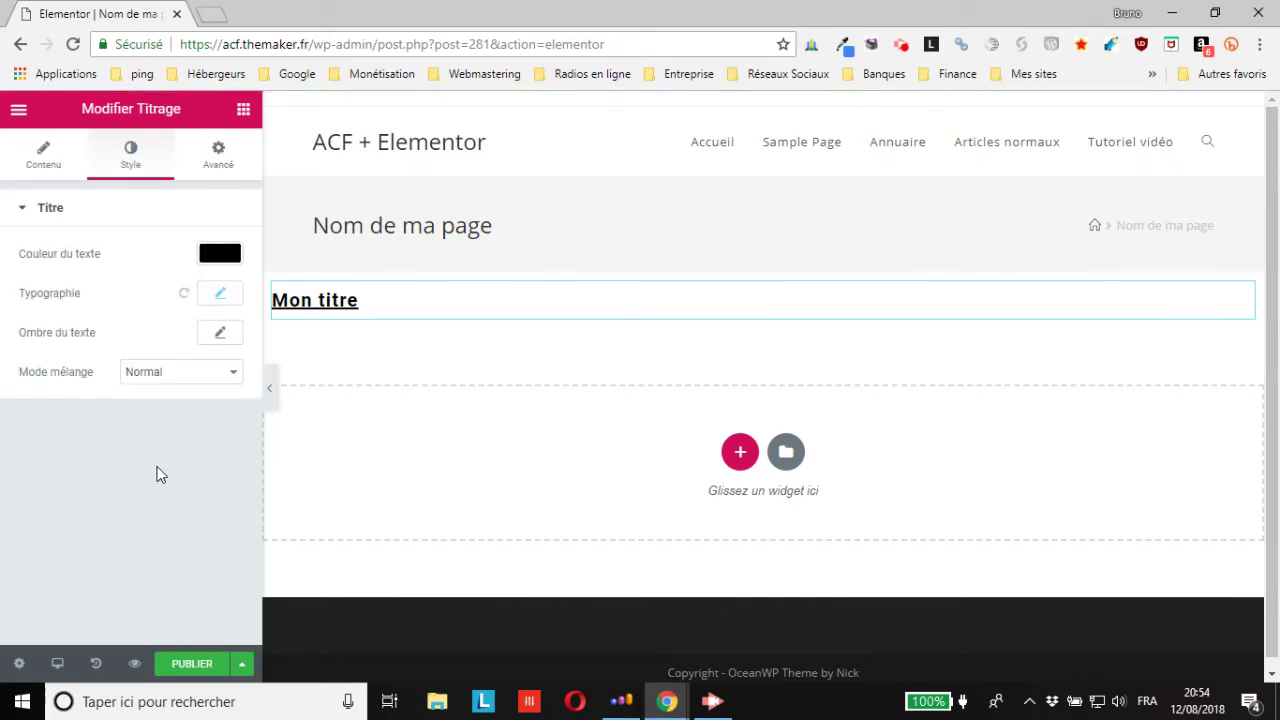
Give the heading a Zoom In entrance animation with the duration set to Rapide.
{"action": "left_click", "coordinate": [40, 209]}
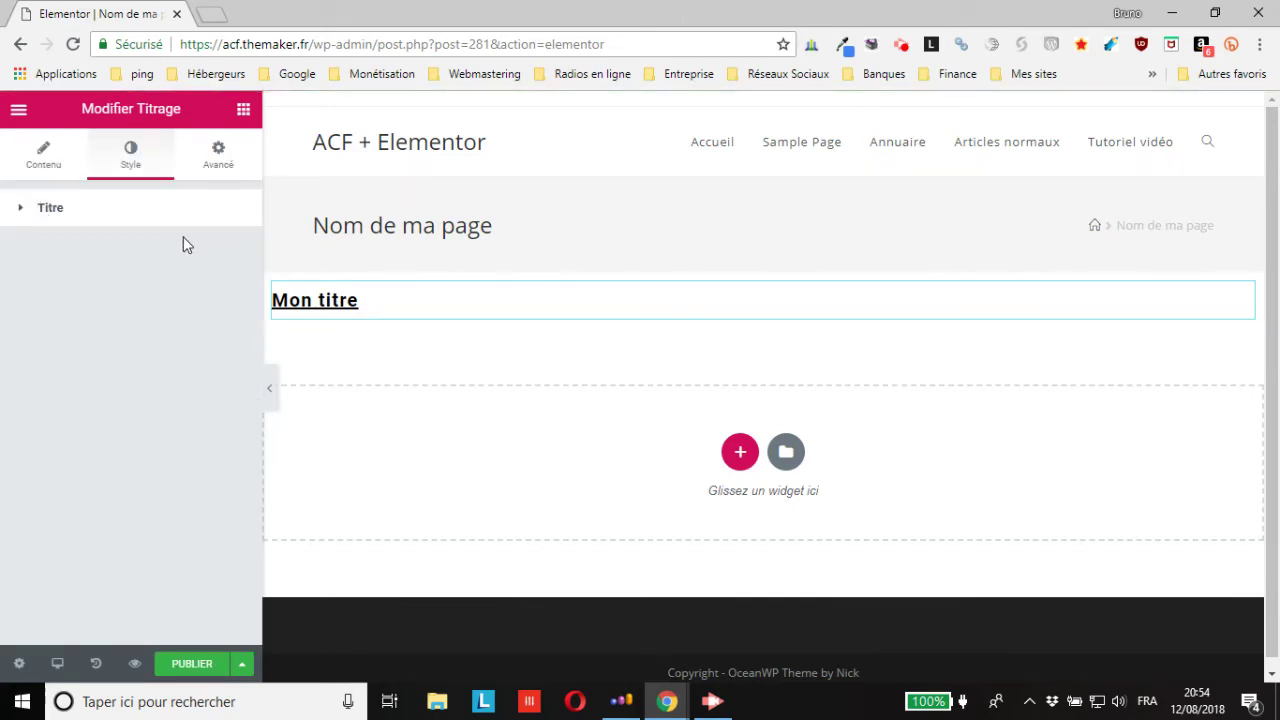
{"action": "left_click", "coordinate": [219, 158]}
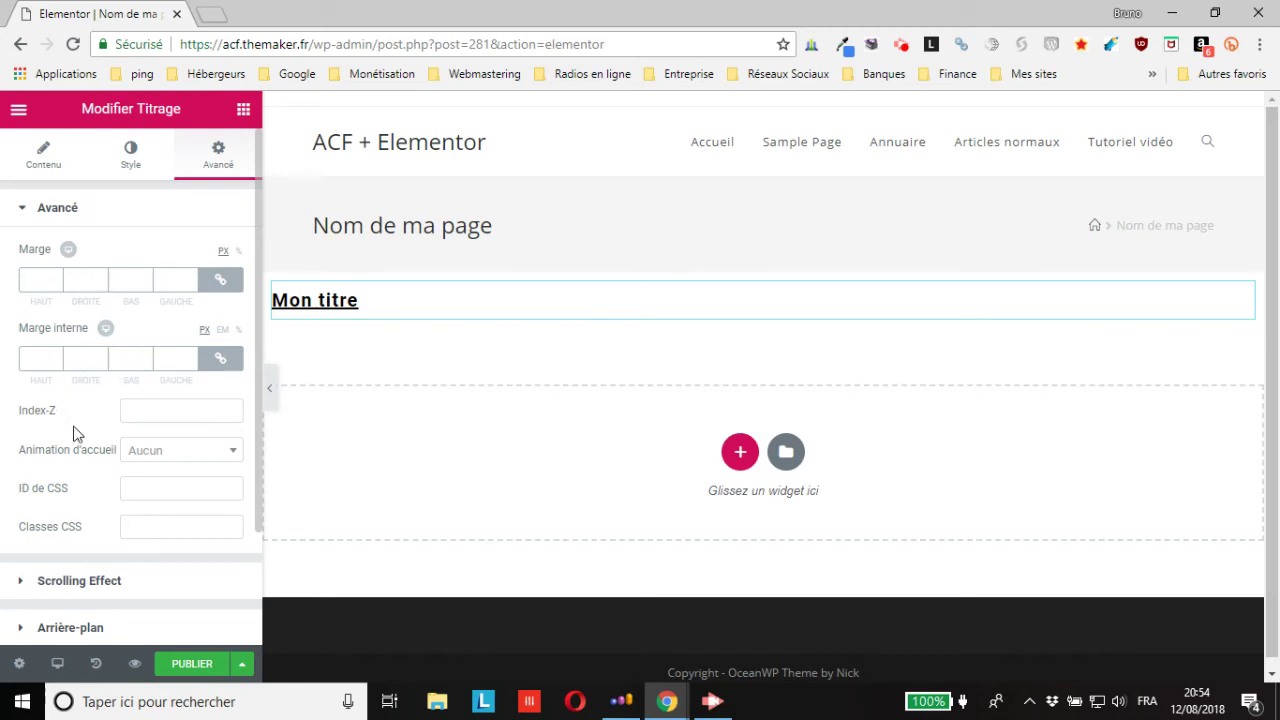
{"action": "scroll", "coordinate": [165, 423], "scroll_direction": "down", "scroll_amount": 1}
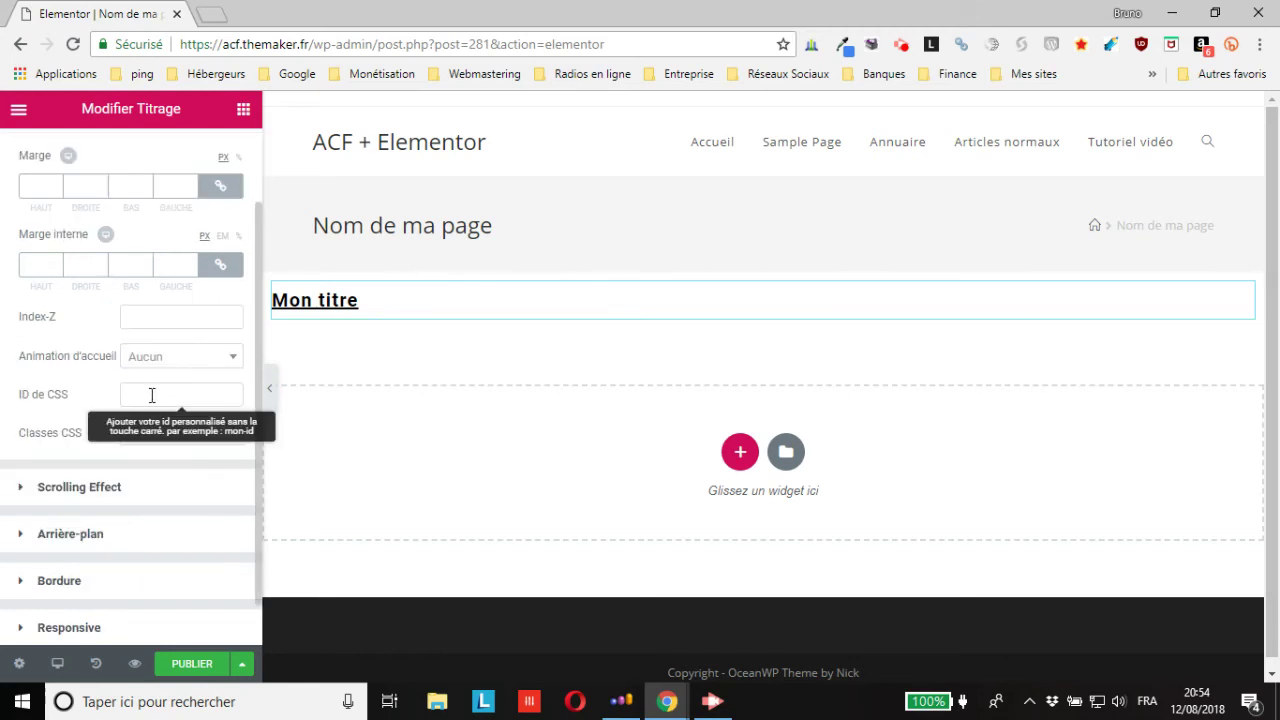
{"action": "left_click", "coordinate": [189, 362]}
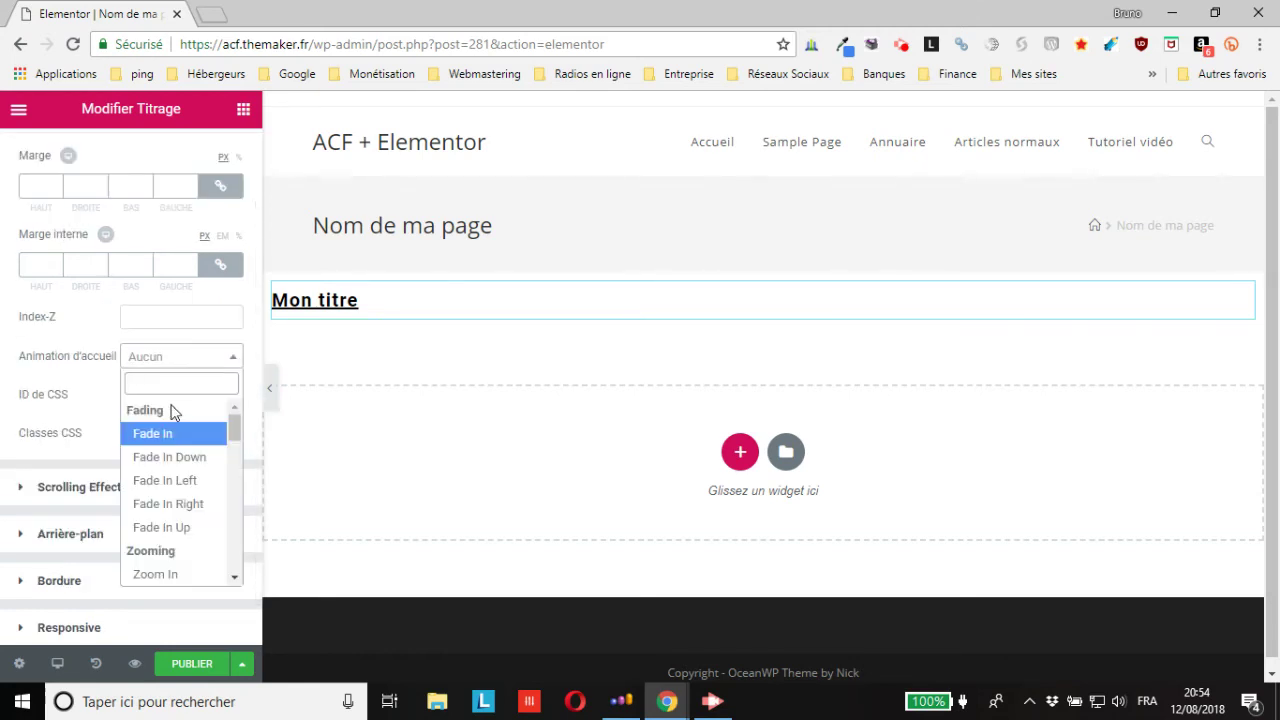
{"action": "scroll", "coordinate": [176, 540], "scroll_direction": "down", "scroll_amount": 1}
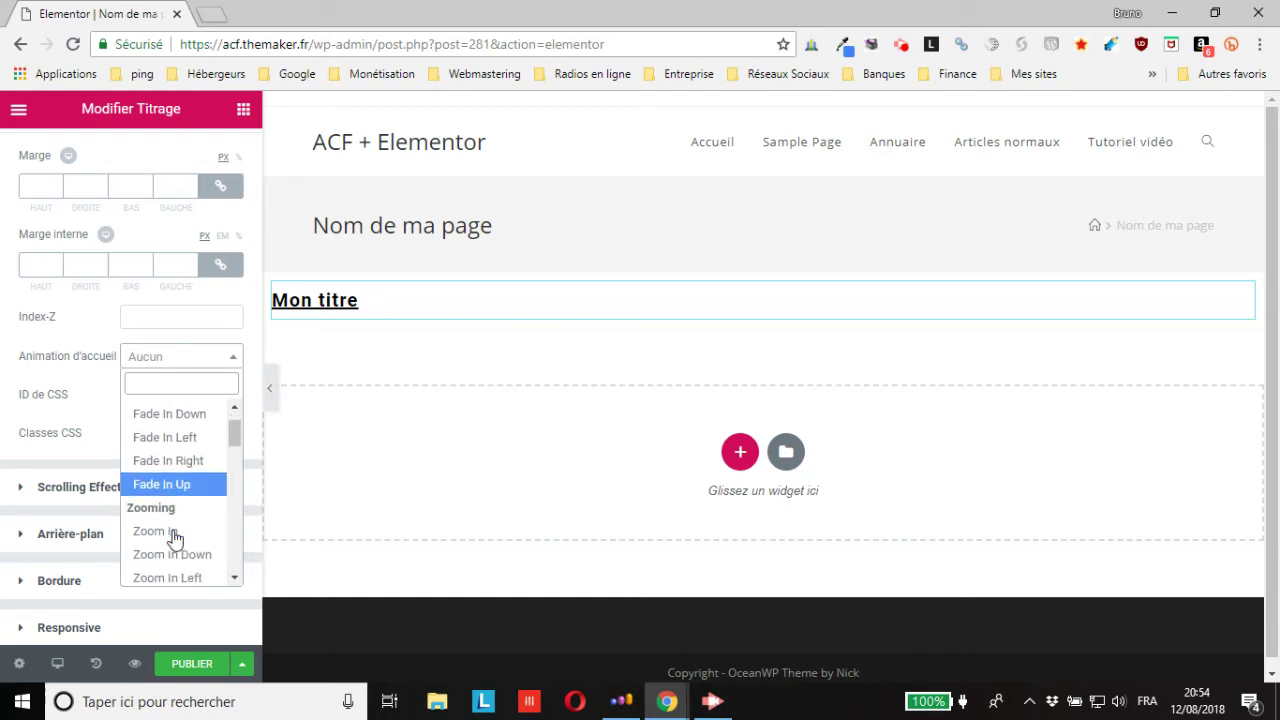
{"action": "left_click", "coordinate": [184, 483]}
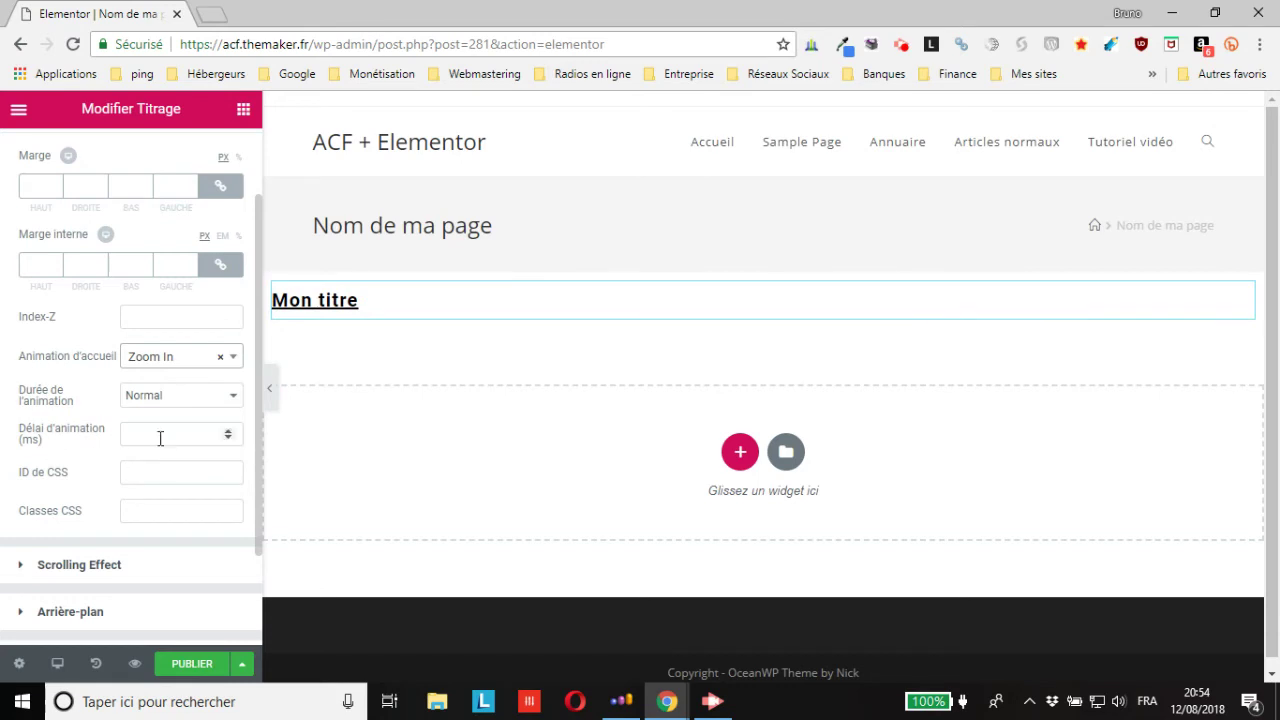
{"action": "left_click", "coordinate": [153, 400]}
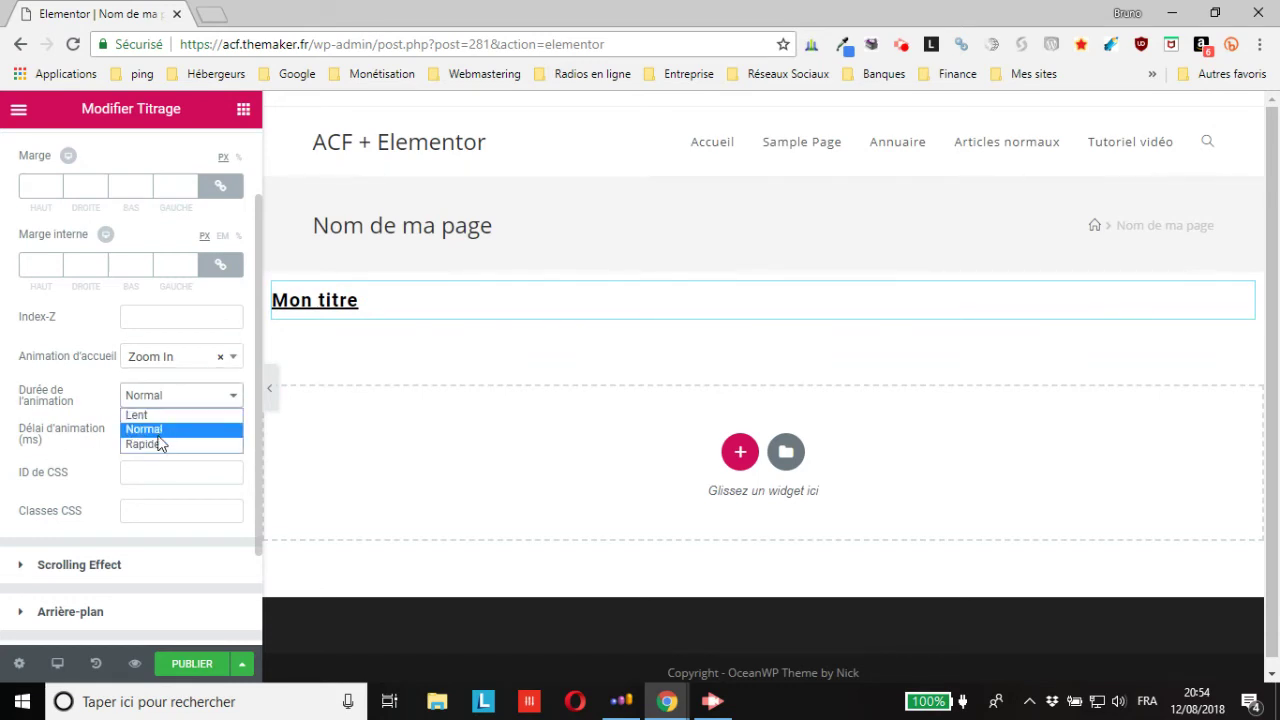
{"action": "left_click", "coordinate": [157, 444]}
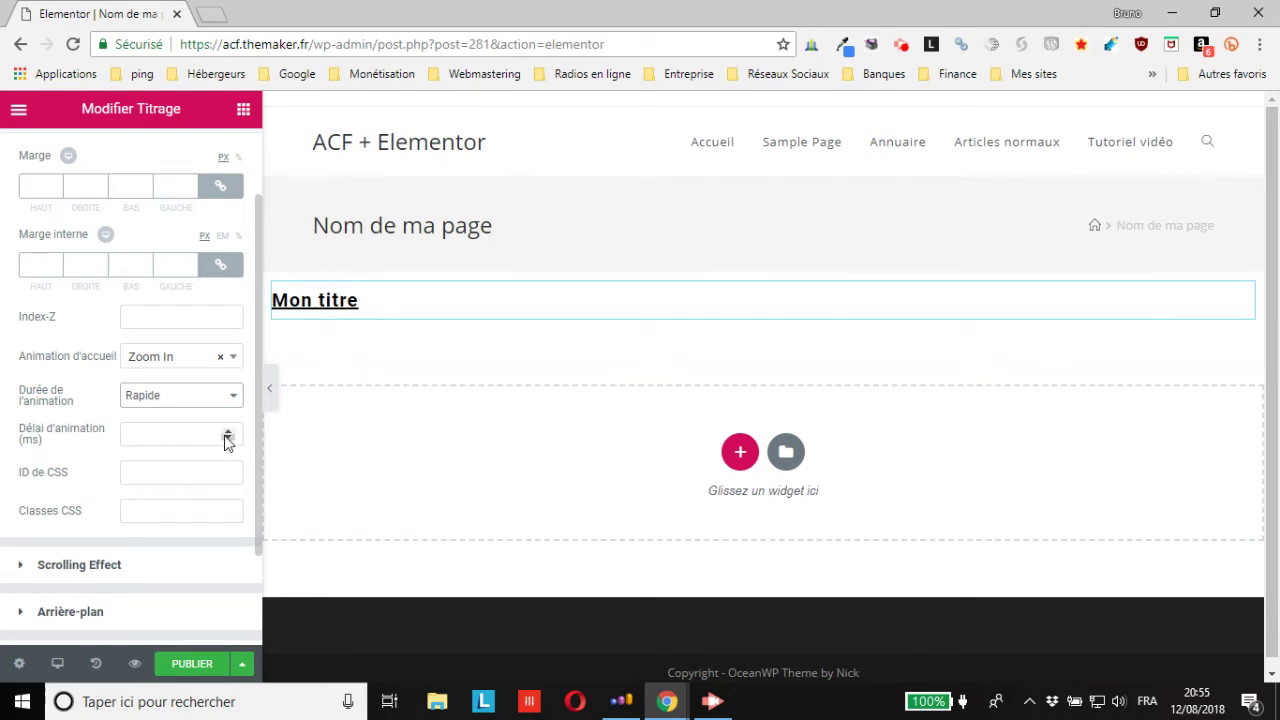
Make the heading sticky with the Haut option and Stay In Column enabled, and save the page as a draft.
{"action": "scroll", "coordinate": [180, 465], "scroll_direction": "down", "scroll_amount": 1}
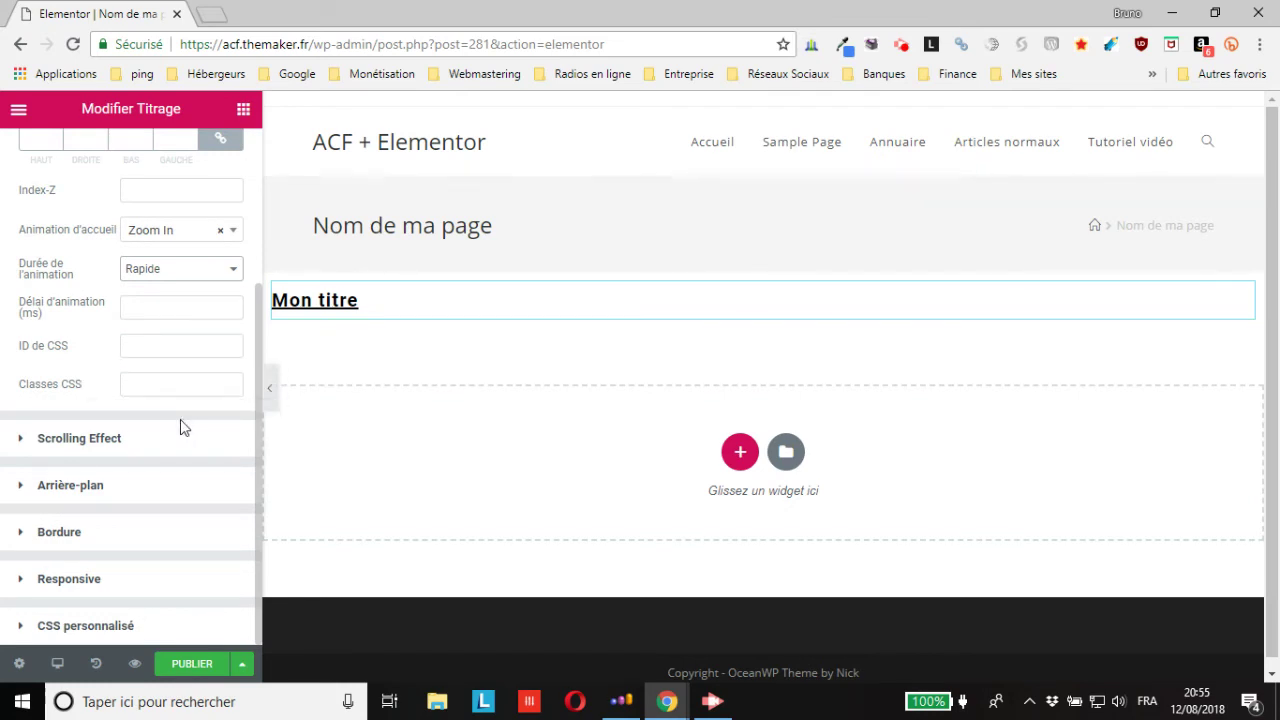
{"action": "left_click", "coordinate": [92, 440]}
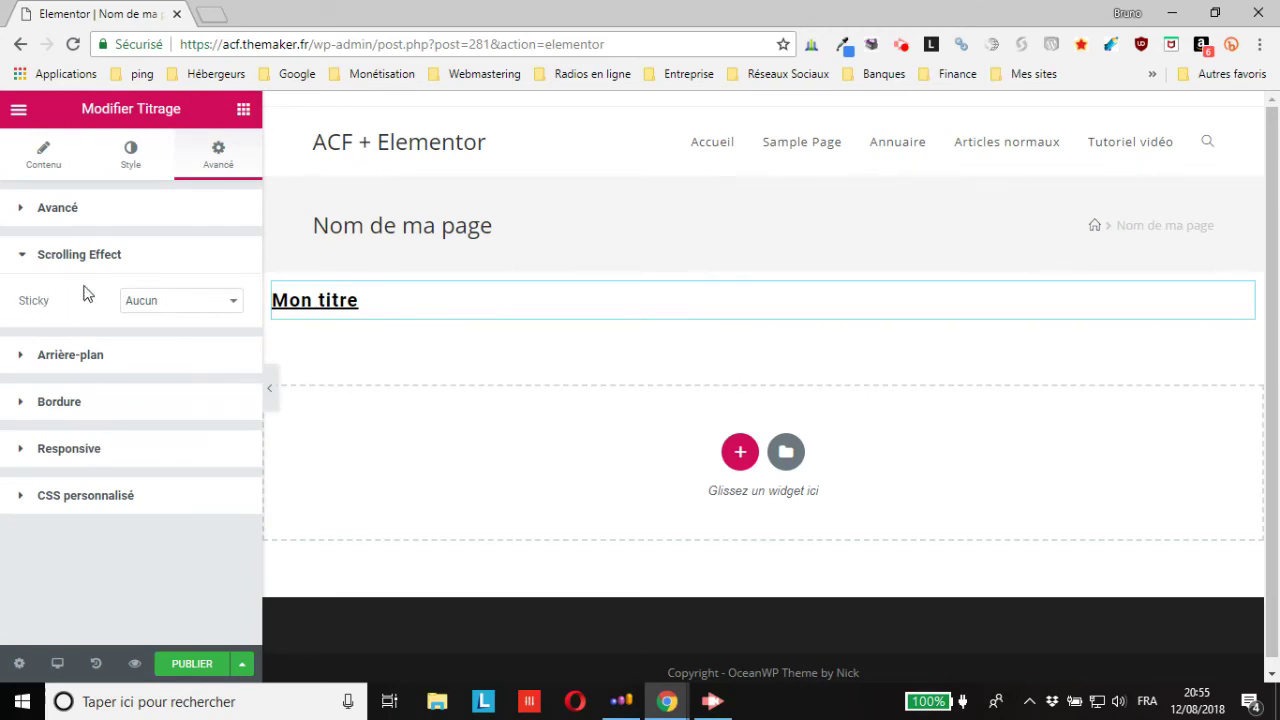
{"action": "left_click", "coordinate": [209, 316]}
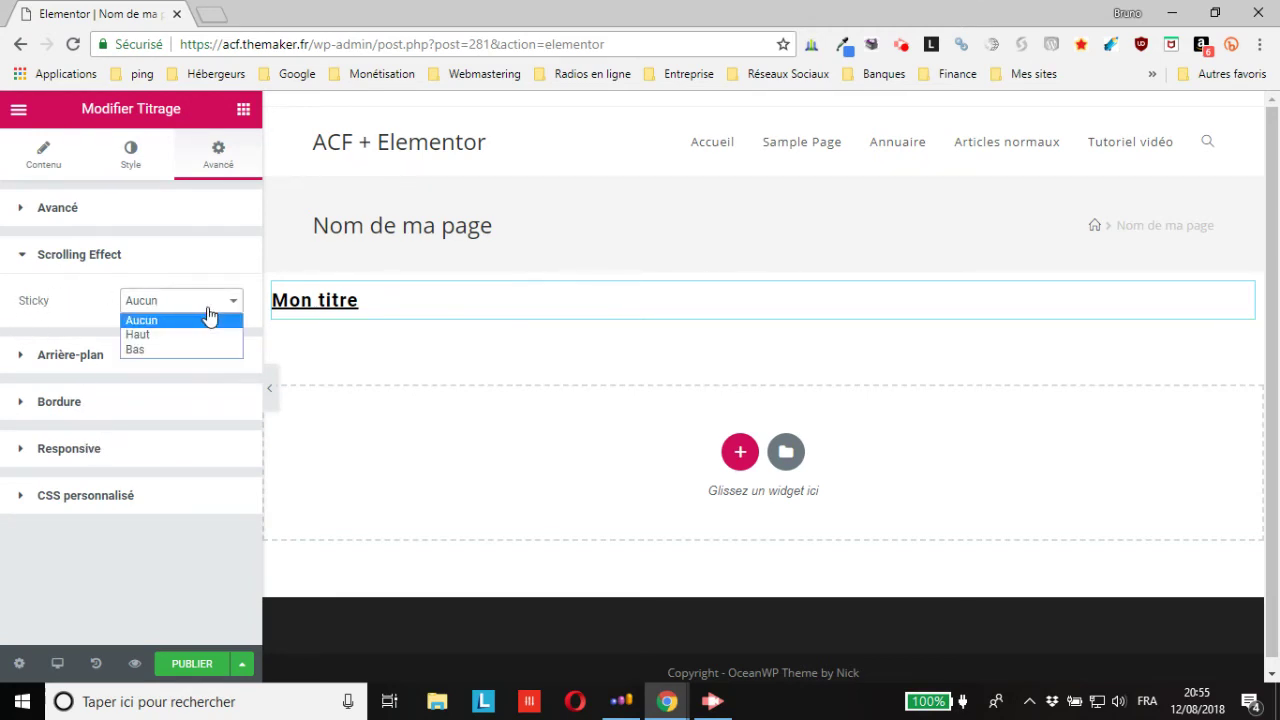
{"action": "left_click", "coordinate": [163, 335]}
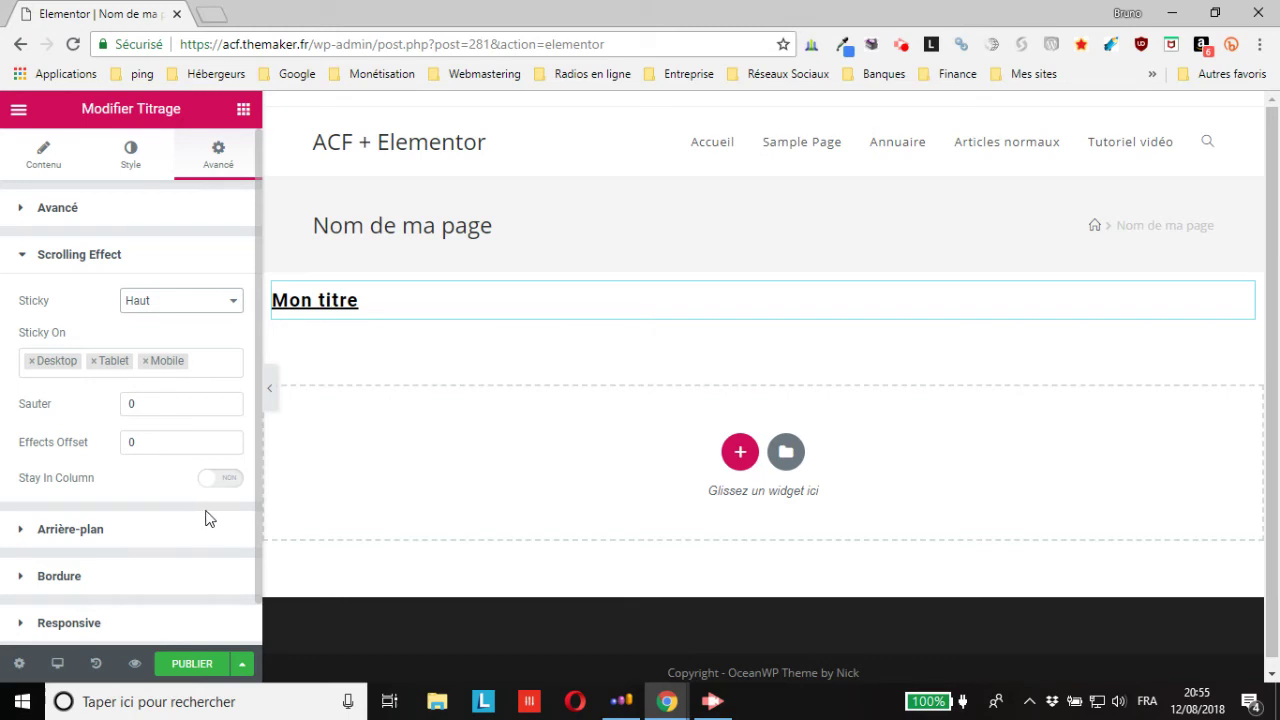
{"action": "left_click", "coordinate": [226, 484]}
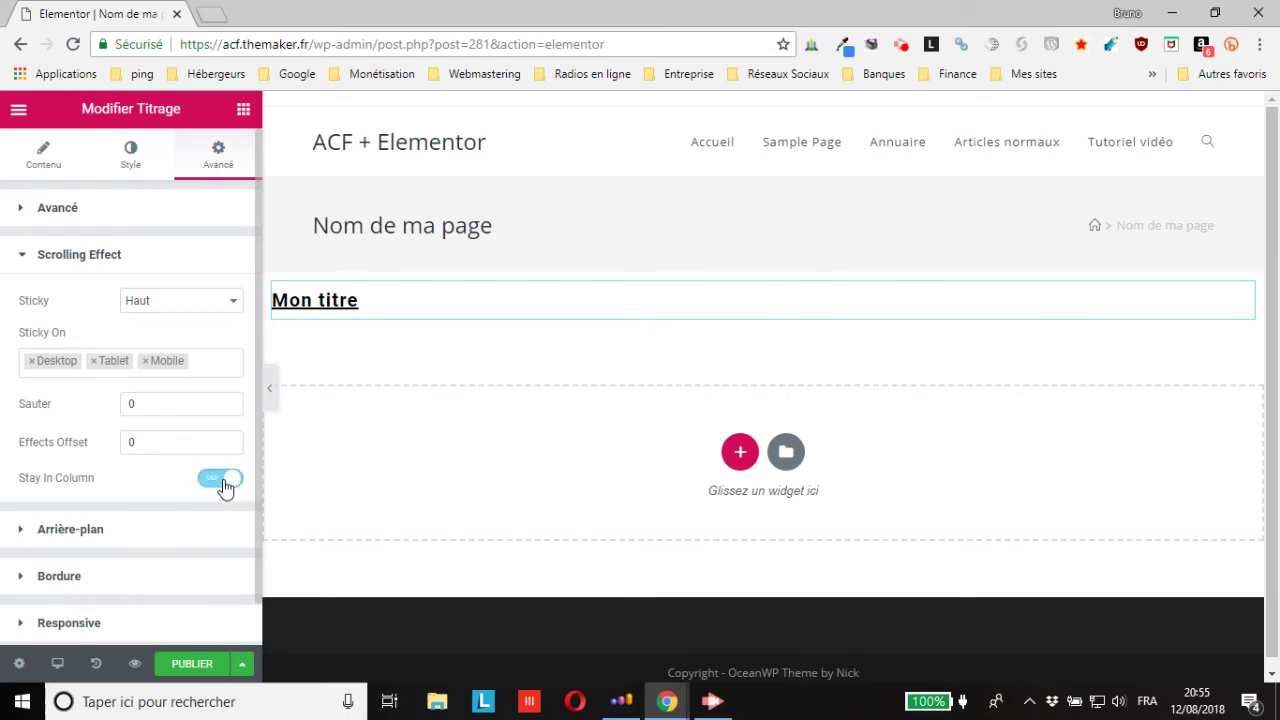
{"action": "left_click", "coordinate": [242, 664]}
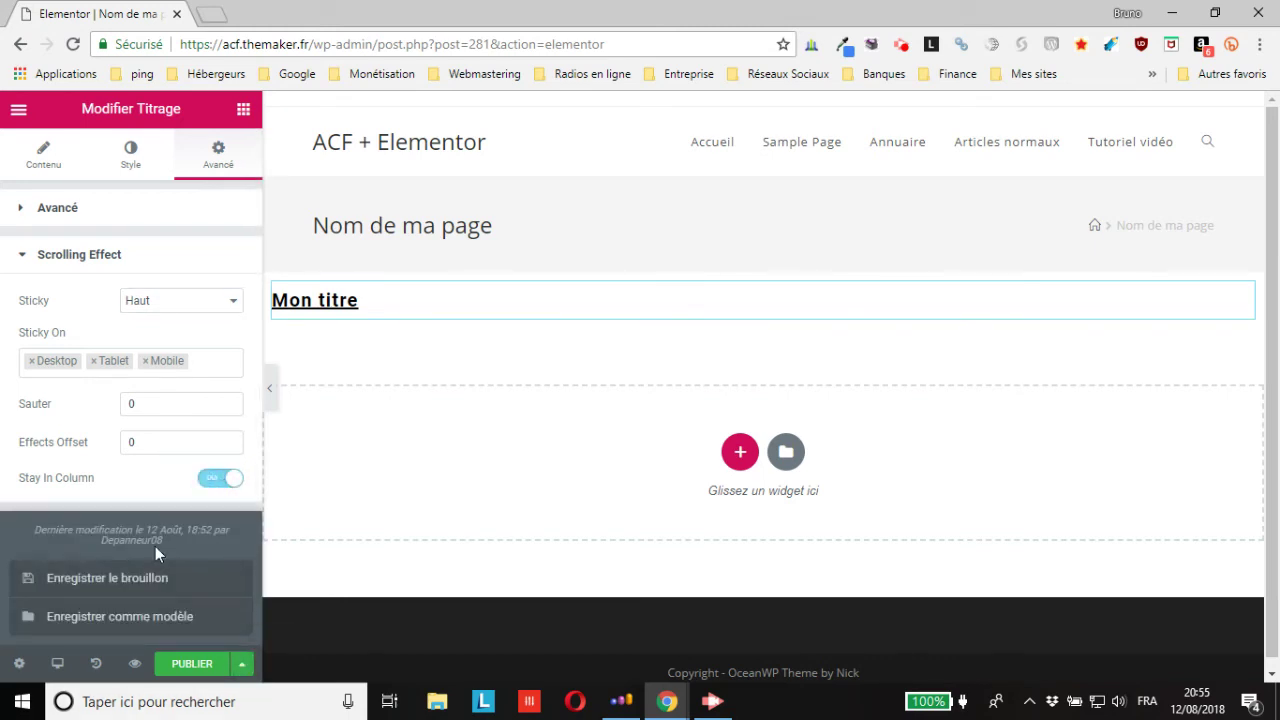
{"action": "left_click", "coordinate": [113, 587]}
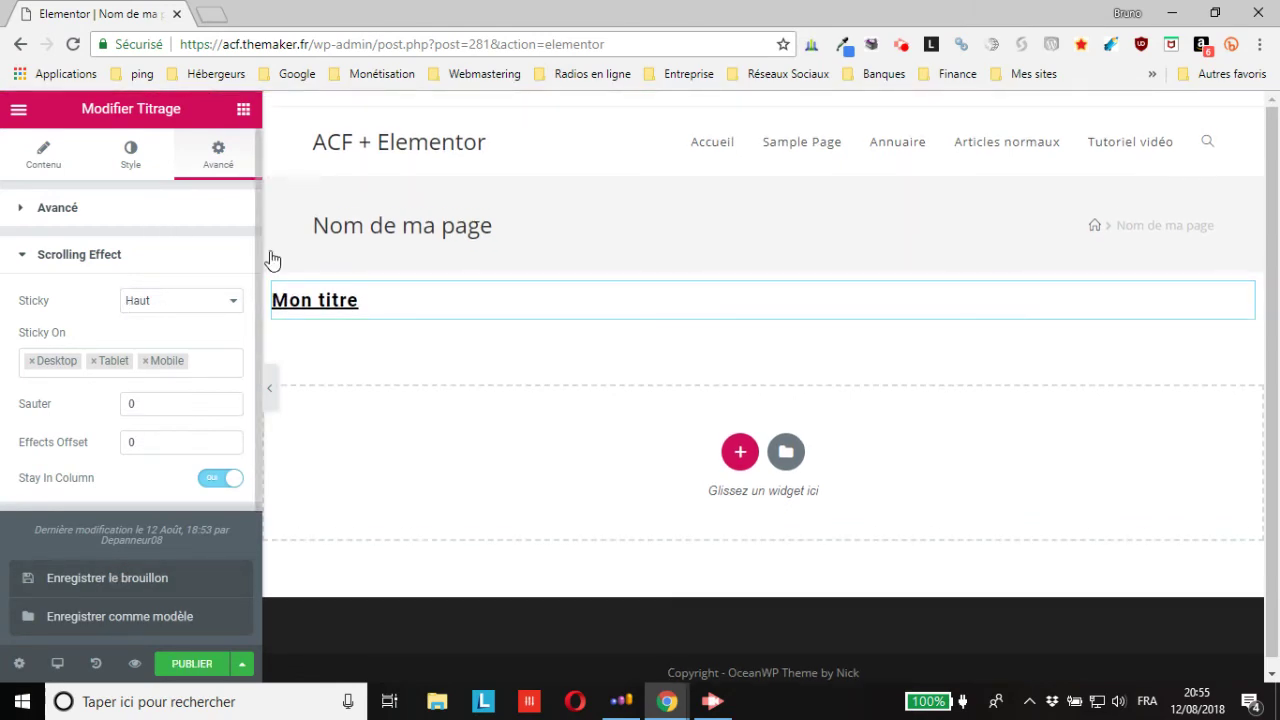
Give the heading a classic background in the light blue preset colour #6ec1e4.
{"action": "scroll", "coordinate": [97, 430], "scroll_direction": "down", "scroll_amount": 1}
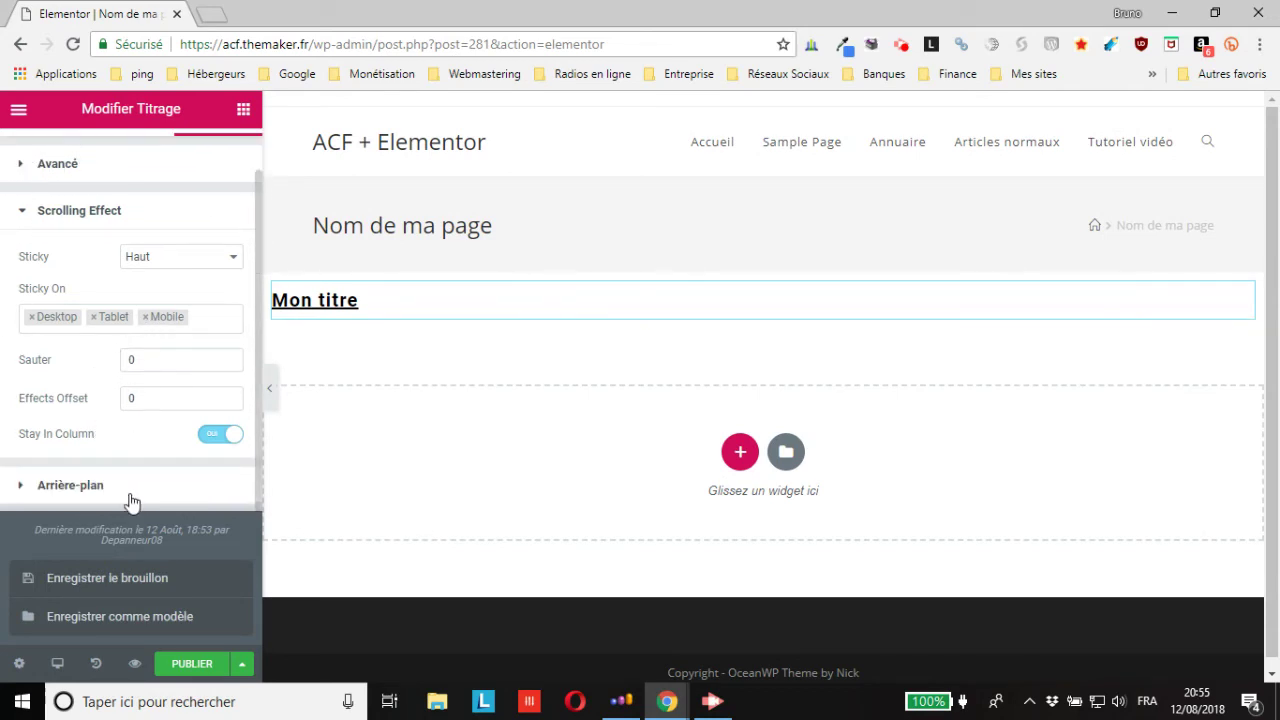
{"action": "left_click", "coordinate": [68, 489]}
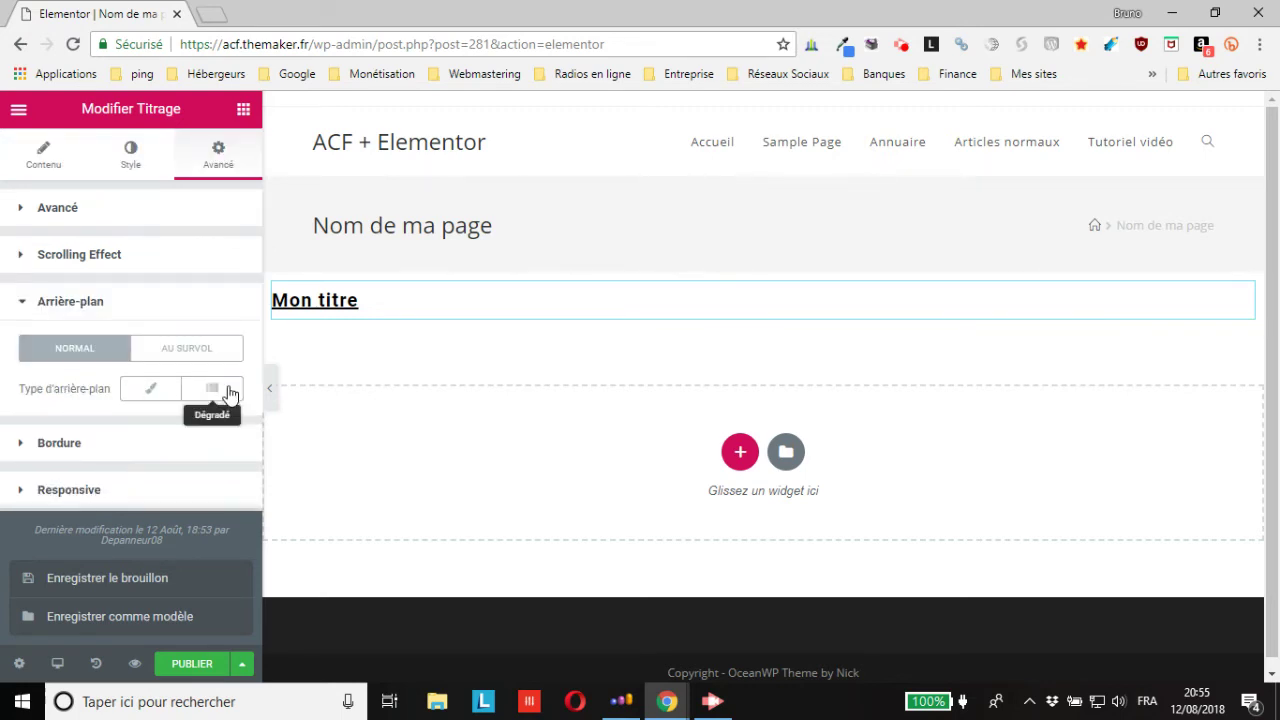
{"action": "left_click", "coordinate": [155, 392]}
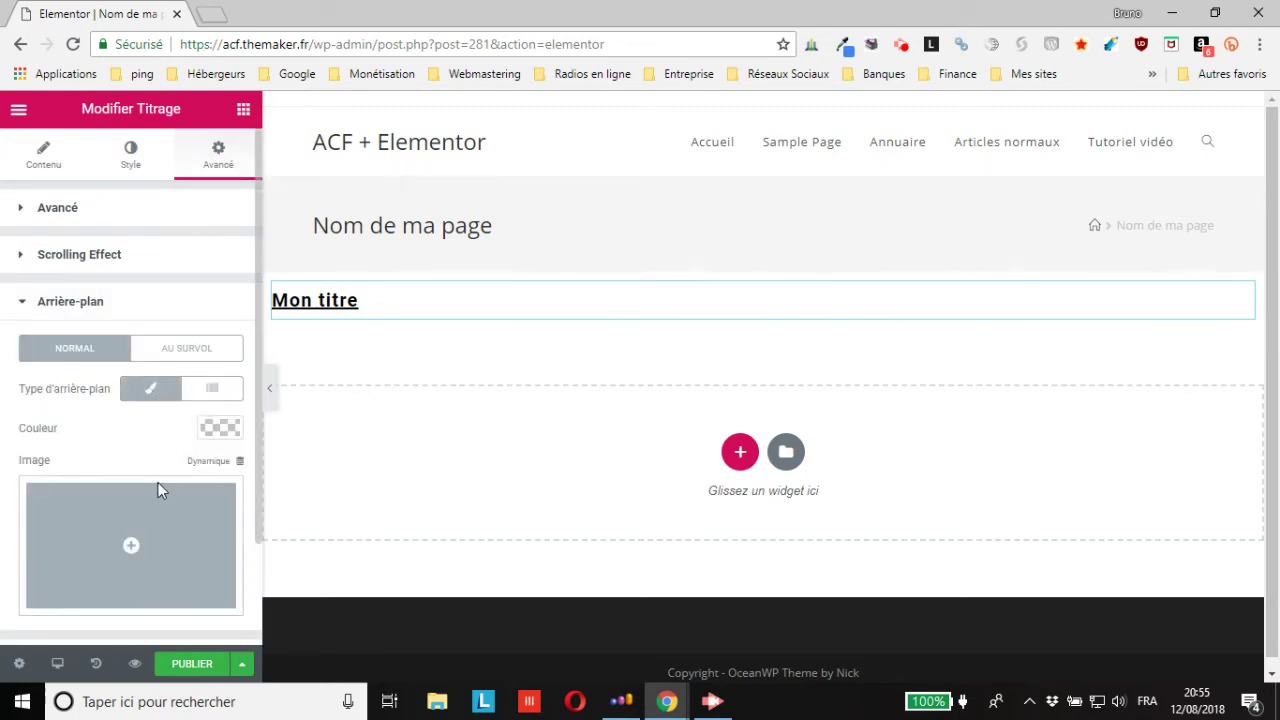
{"action": "left_click", "coordinate": [222, 430]}
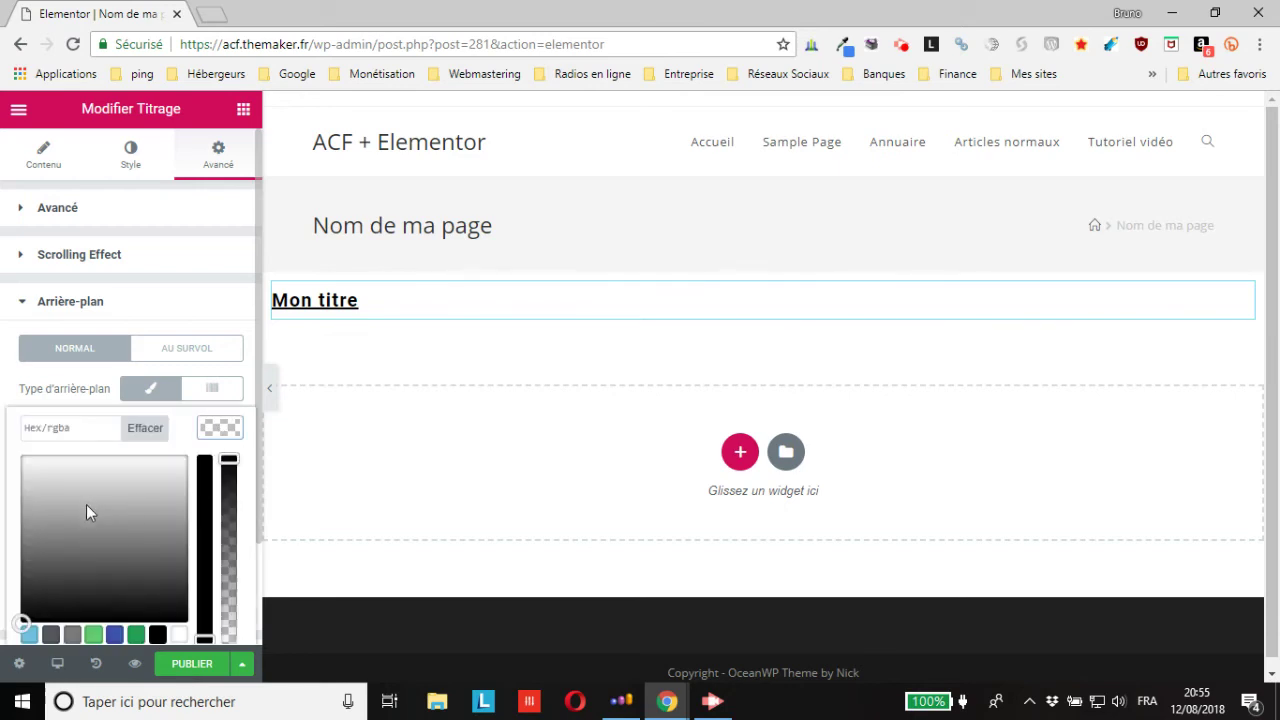
{"action": "scroll", "coordinate": [88, 508], "scroll_direction": "down", "scroll_amount": 1}
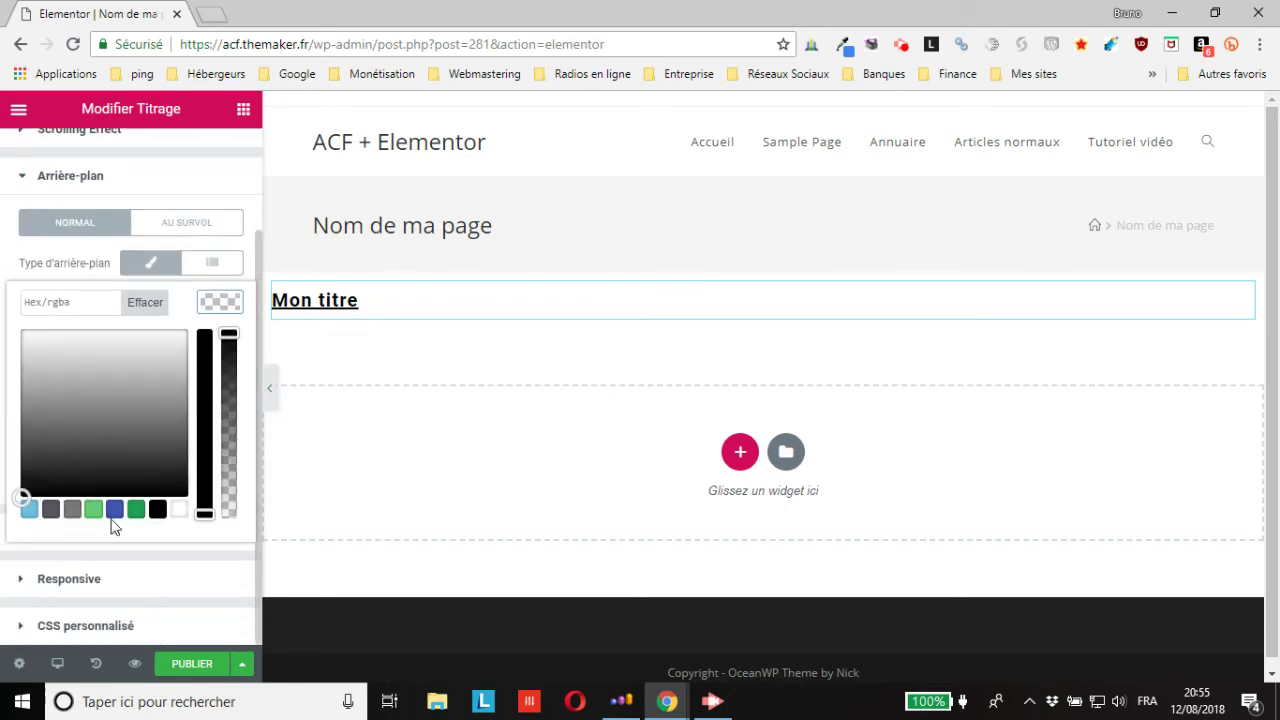
{"action": "left_click", "coordinate": [28, 510]}
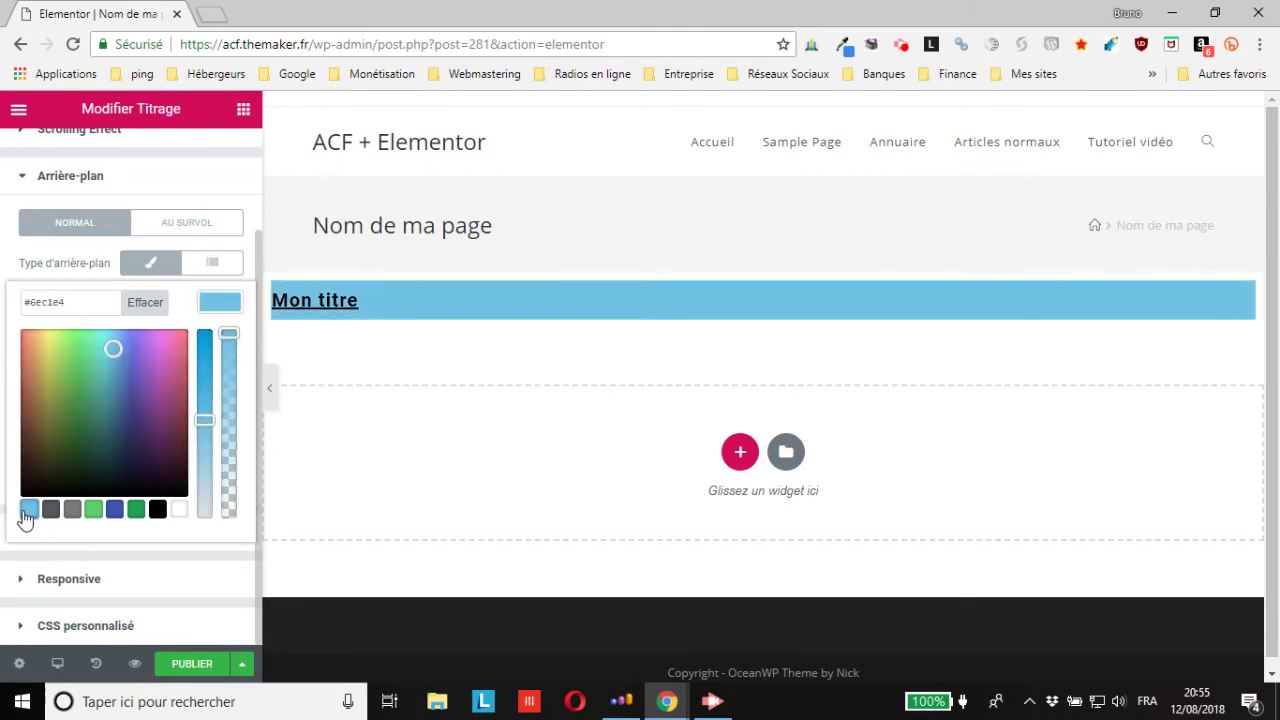
{"action": "scroll", "coordinate": [107, 505], "scroll_direction": "up", "scroll_amount": 1}
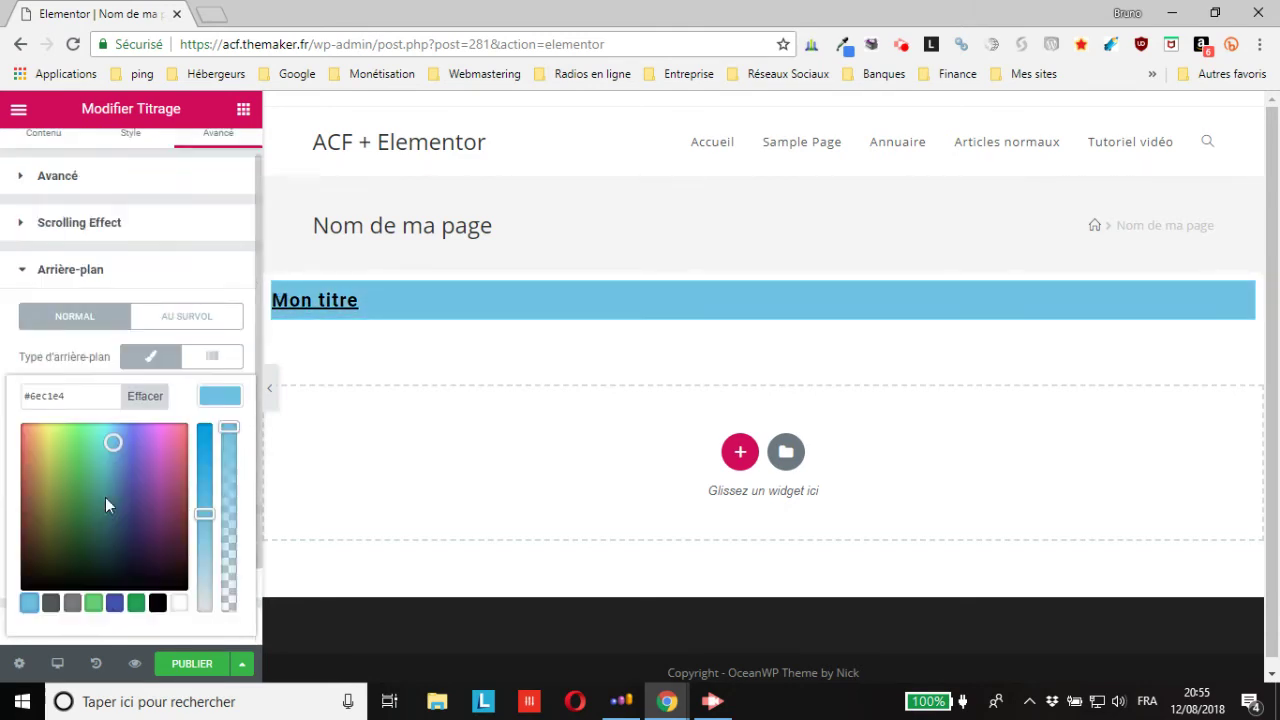
{"action": "scroll", "coordinate": [105, 505], "scroll_direction": "up", "scroll_amount": 1}
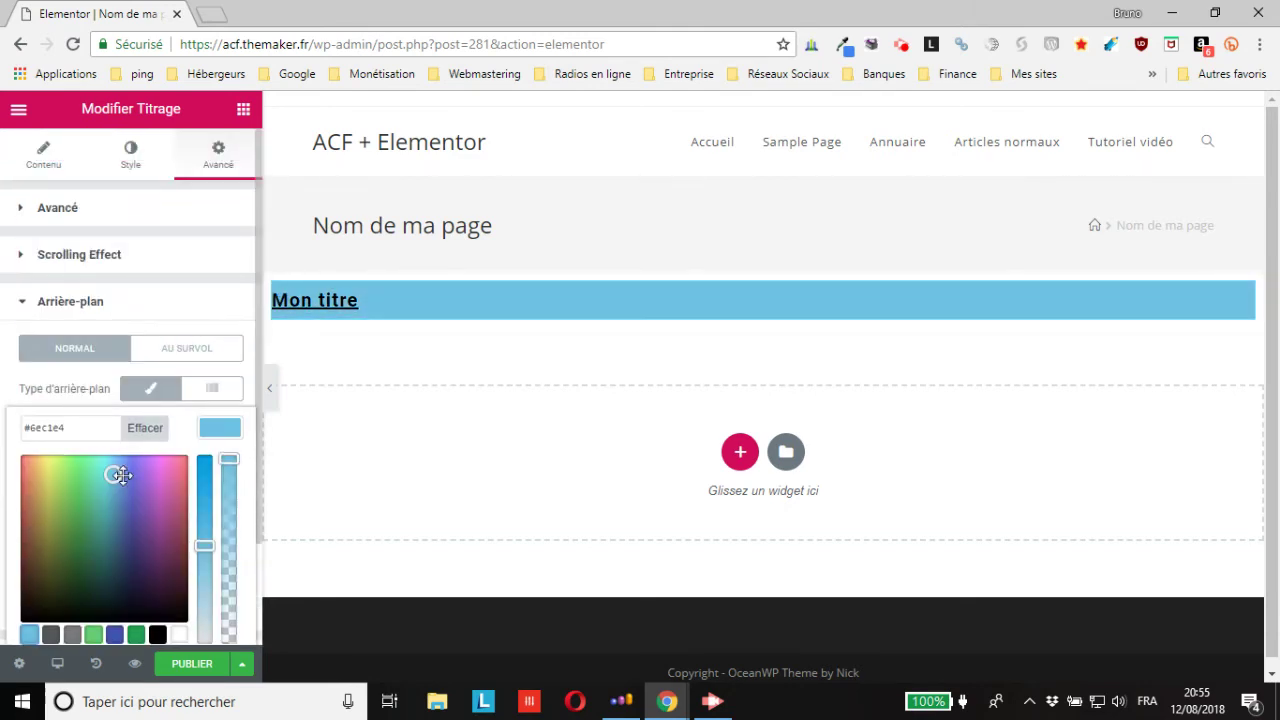
{"action": "left_click", "coordinate": [85, 305]}
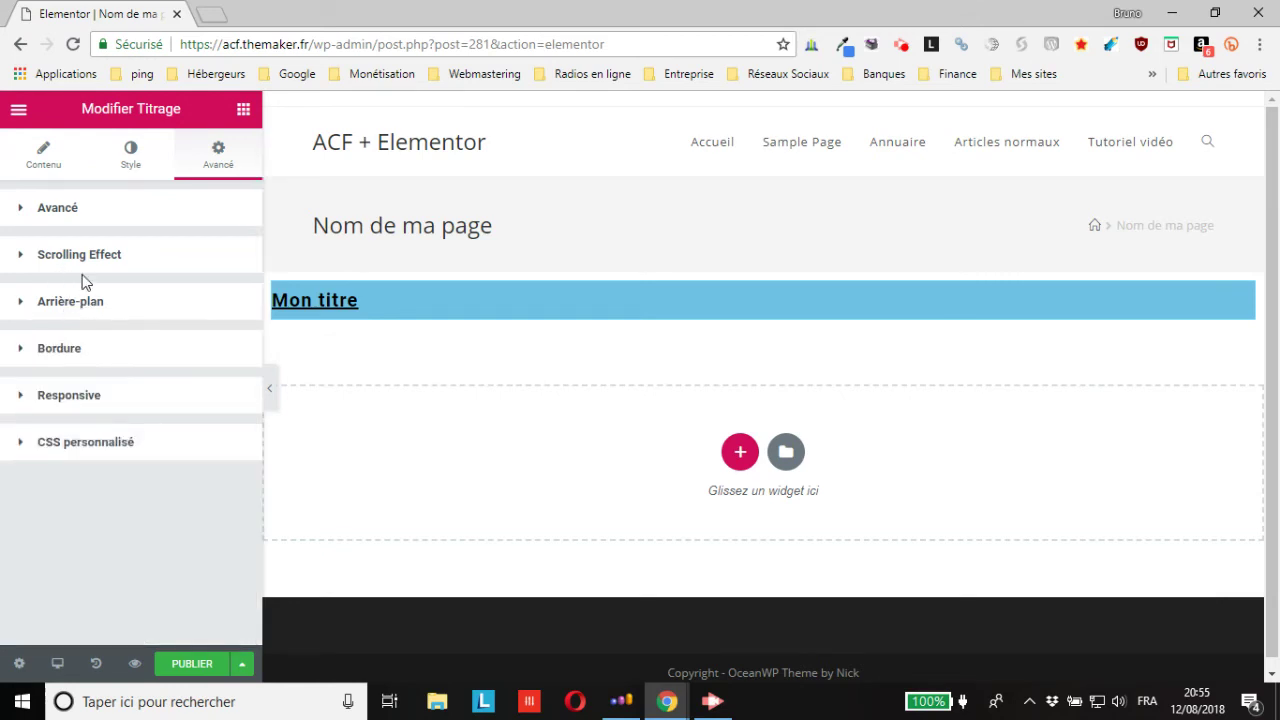
Set the heading's inner margin (Marge interne) to 10 px on all four sides.
{"action": "left_click", "coordinate": [70, 211]}
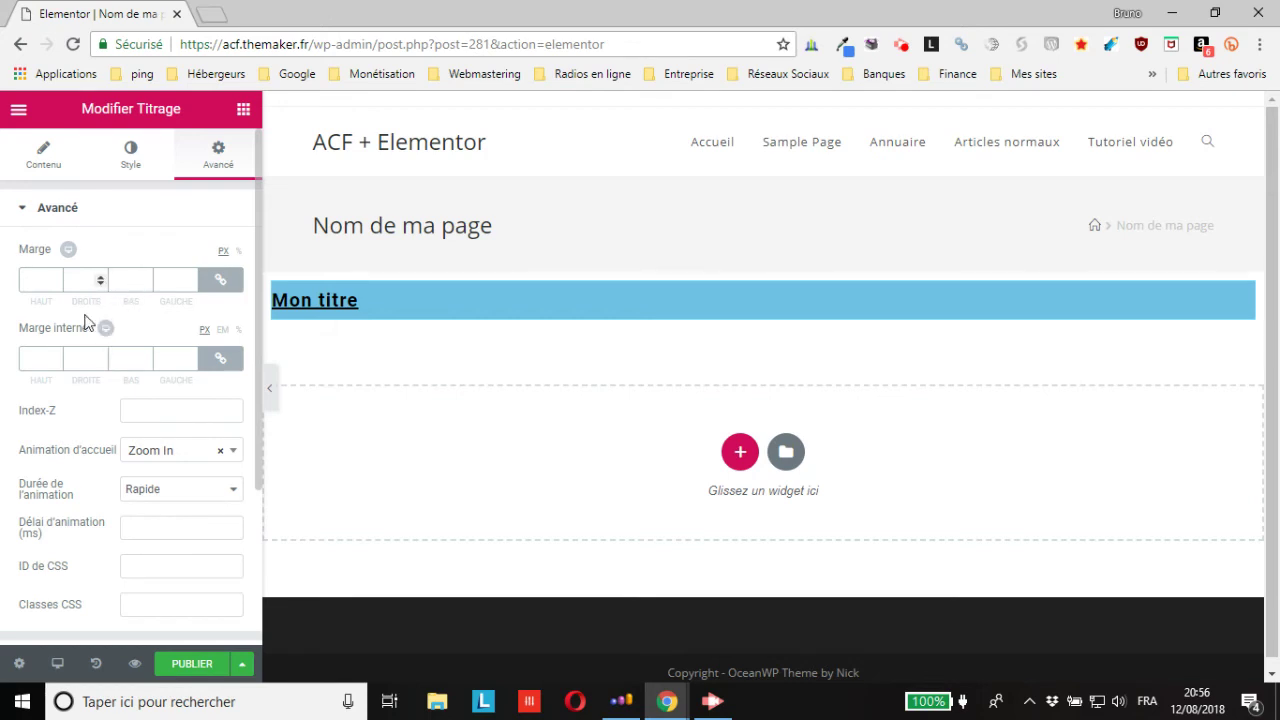
{"action": "left_click", "coordinate": [100, 356]}
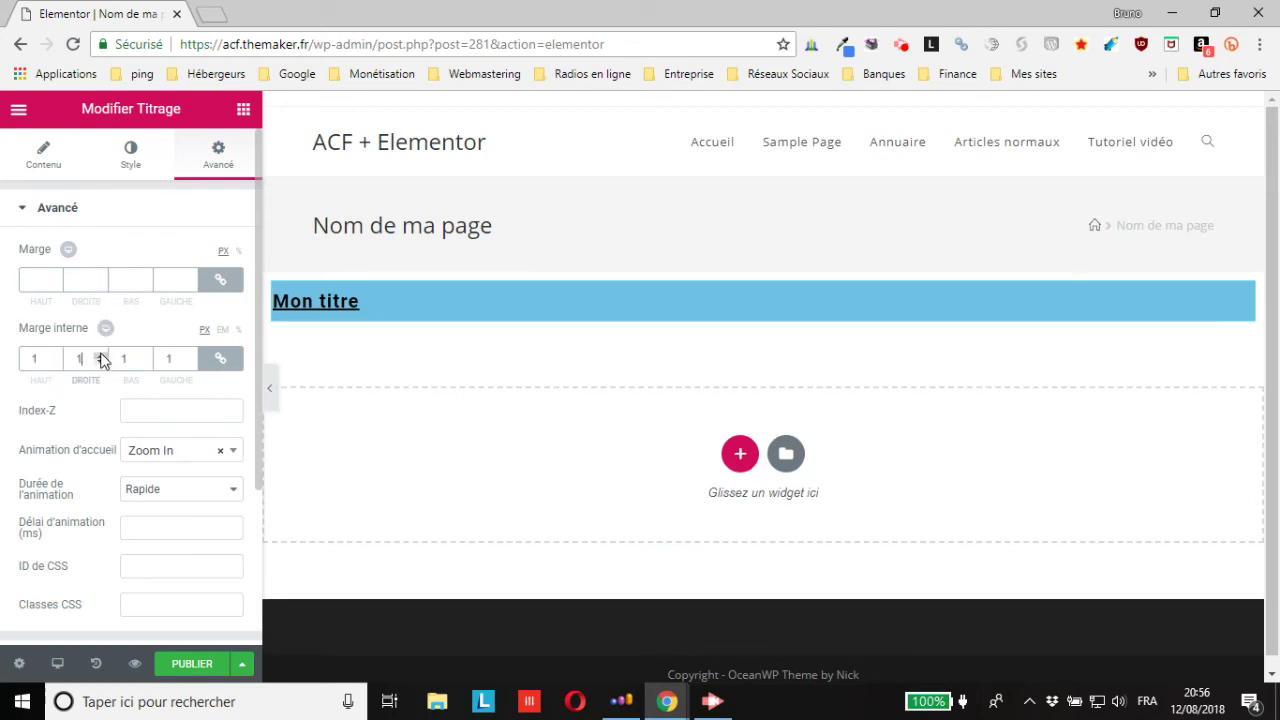
{"action": "left_click", "coordinate": [100, 356]}
{"action": "left_click", "coordinate": [100, 356]}
{"action": "left_click", "coordinate": [100, 356]}
{"action": "left_click", "coordinate": [100, 356]}
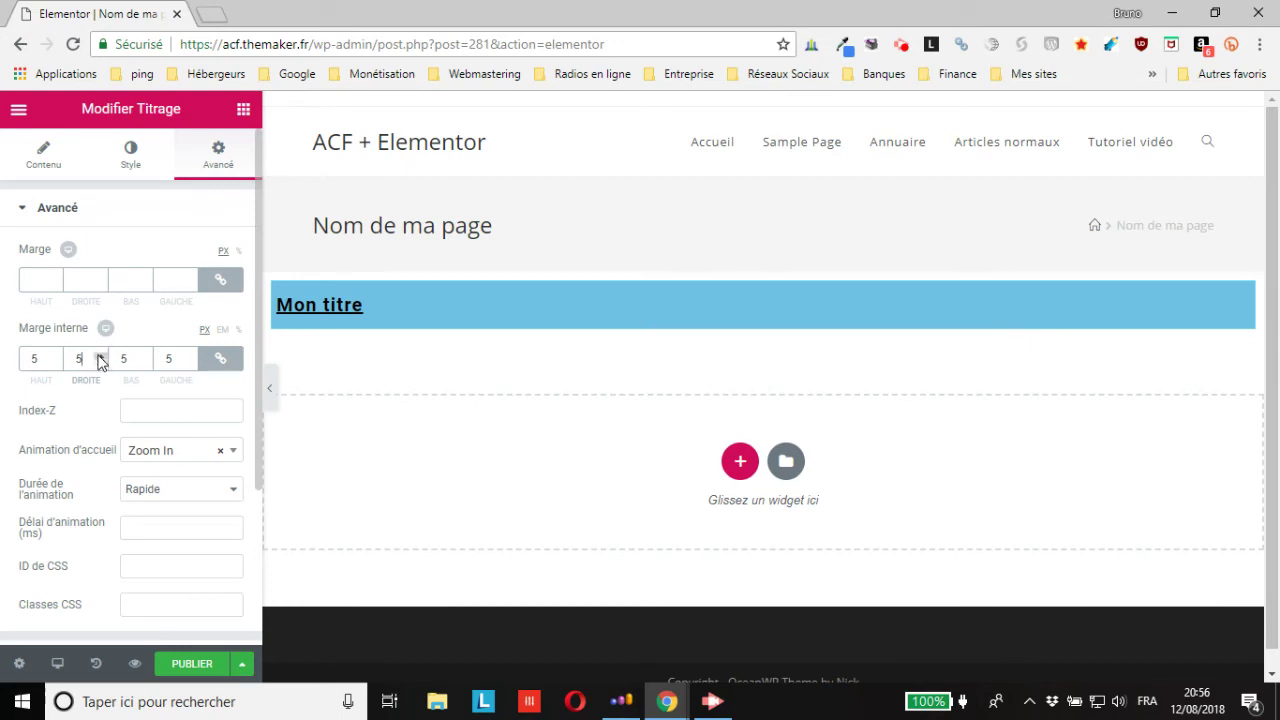
{"action": "left_click", "coordinate": [100, 356]}
{"action": "left_click", "coordinate": [100, 356]}
{"action": "left_click", "coordinate": [100, 356]}
{"action": "left_click", "coordinate": [100, 356]}
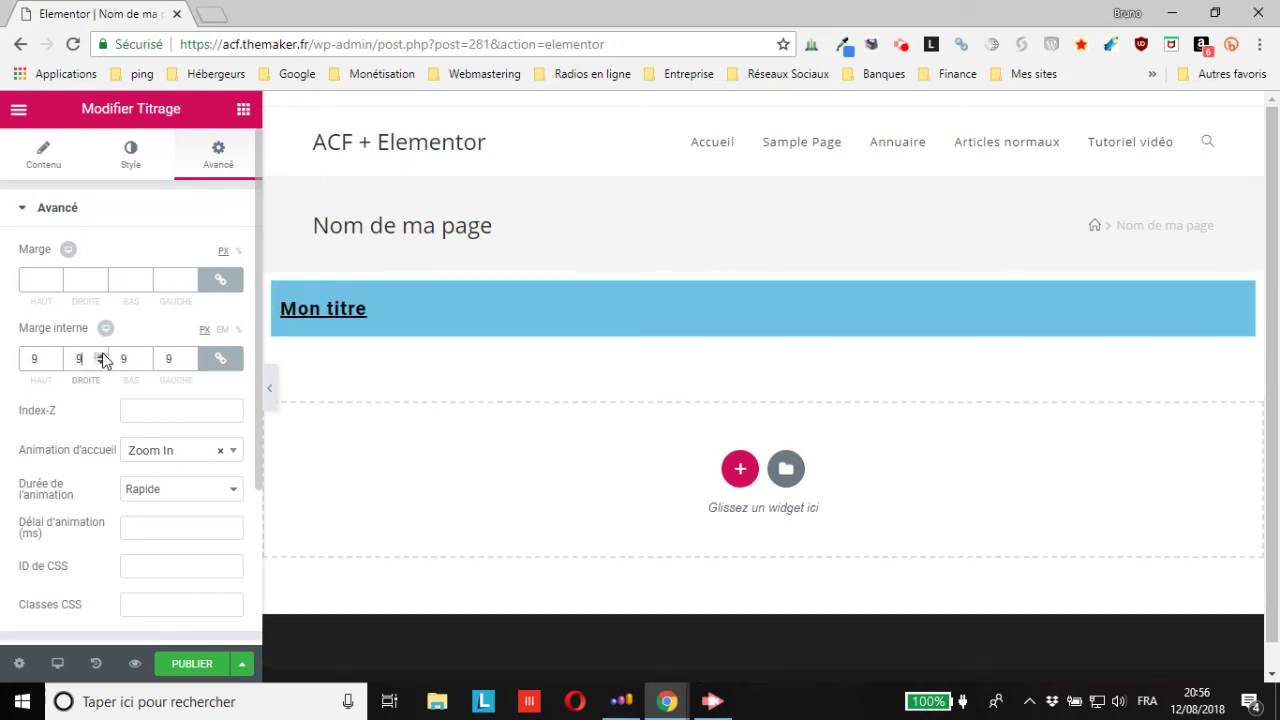
{"action": "left_click", "coordinate": [100, 356]}
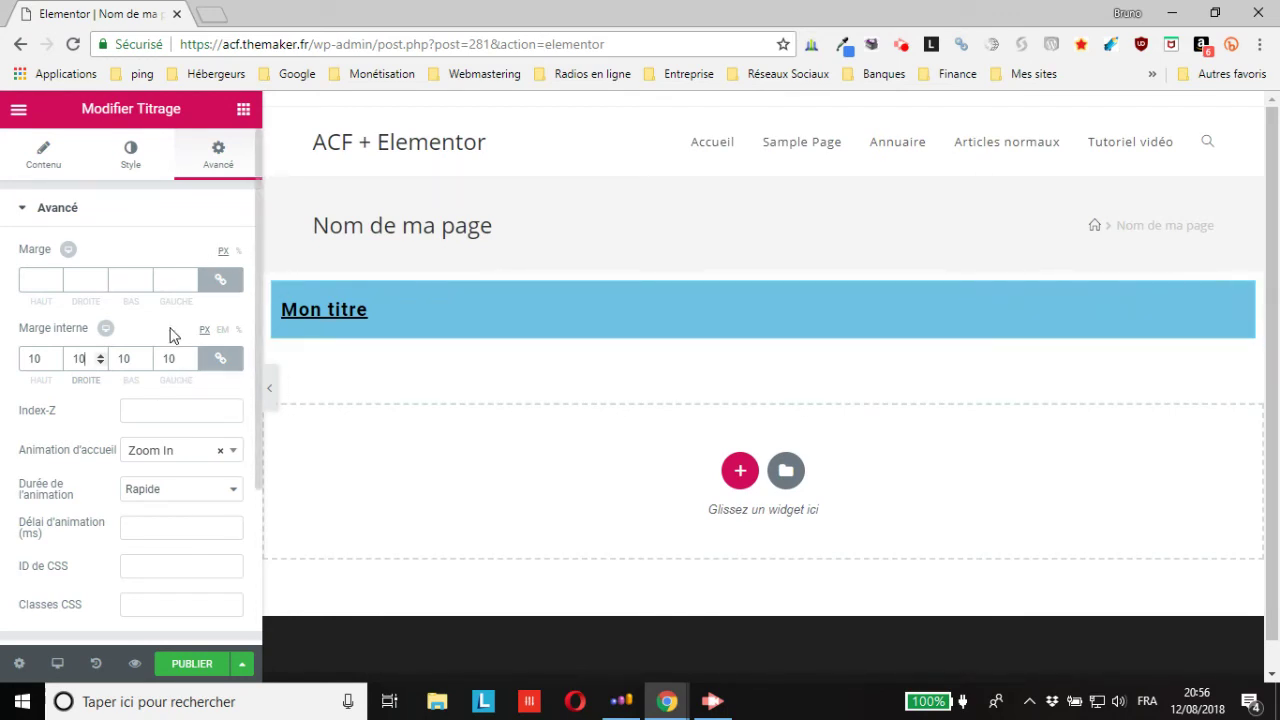
Try an outer margin (Marge) of 6 px on all sides of the heading and bring it back to 0.
{"action": "left_click", "coordinate": [100, 279]}
{"action": "left_click", "coordinate": [100, 279]}
{"action": "left_click", "coordinate": [100, 279]}
{"action": "left_click", "coordinate": [100, 279]}
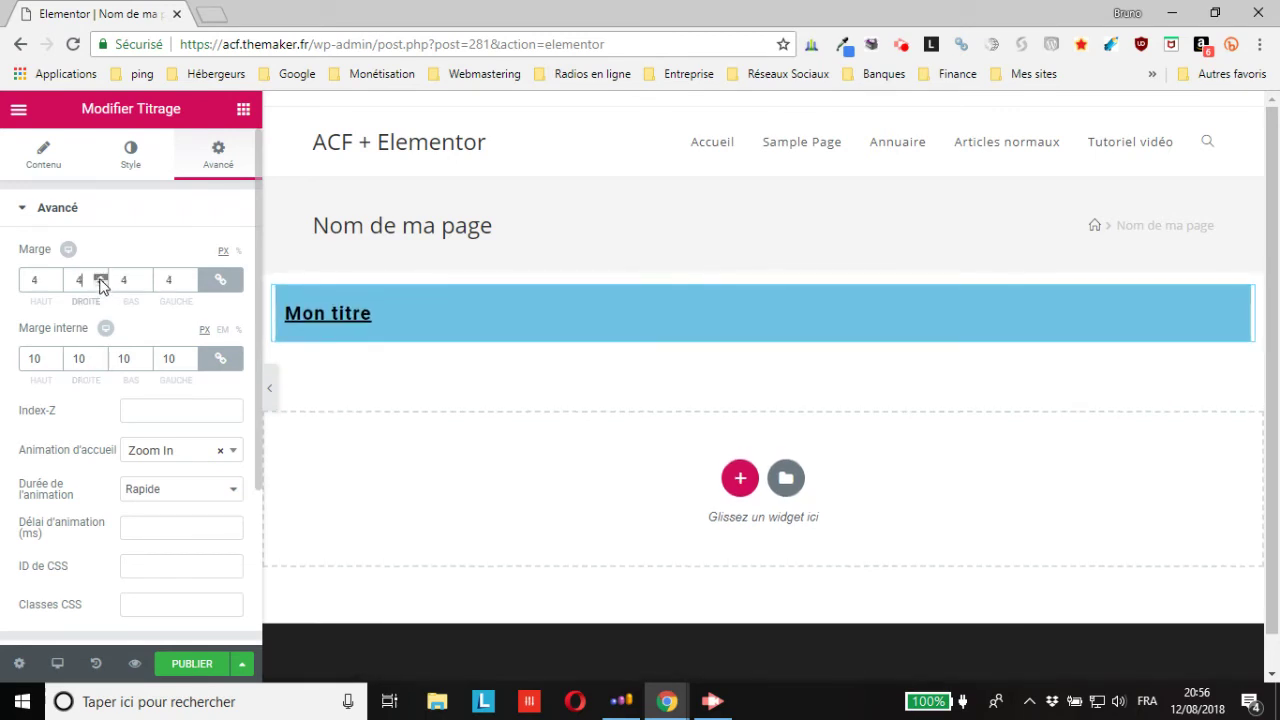
{"action": "left_click", "coordinate": [100, 279]}
{"action": "left_click", "coordinate": [100, 279]}
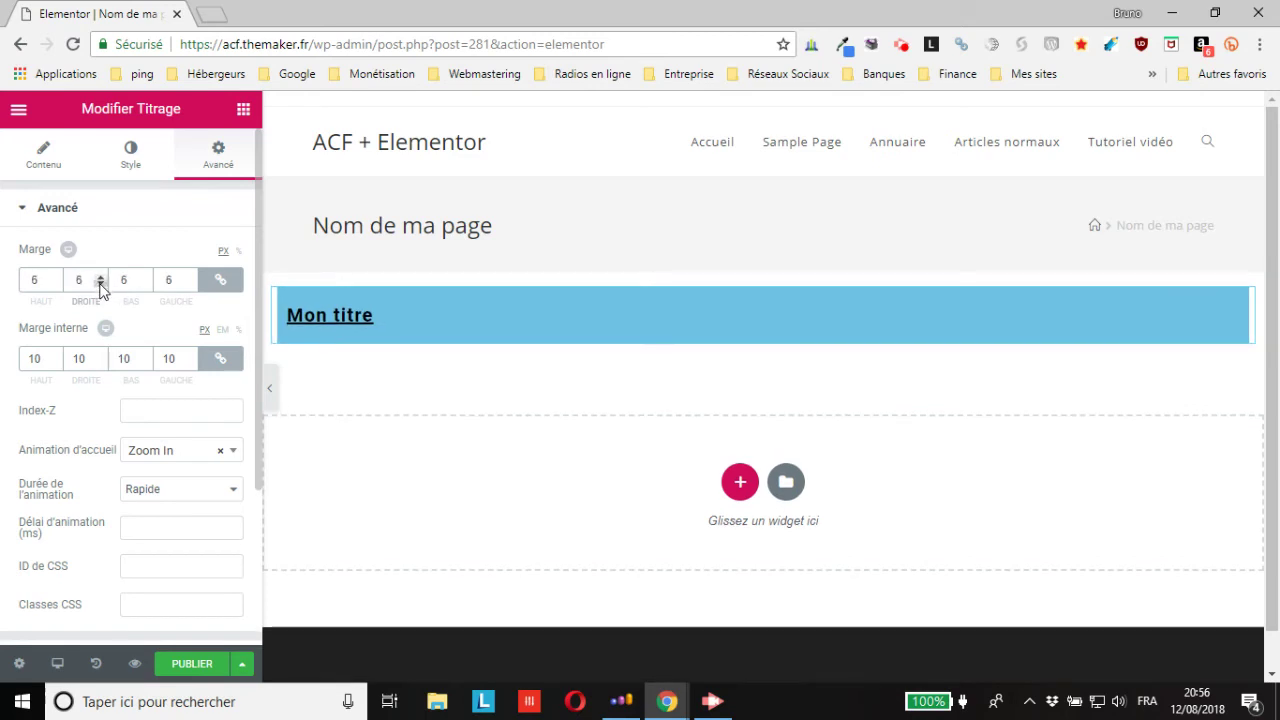
{"action": "left_click", "coordinate": [100, 284]}
{"action": "left_click", "coordinate": [101, 285]}
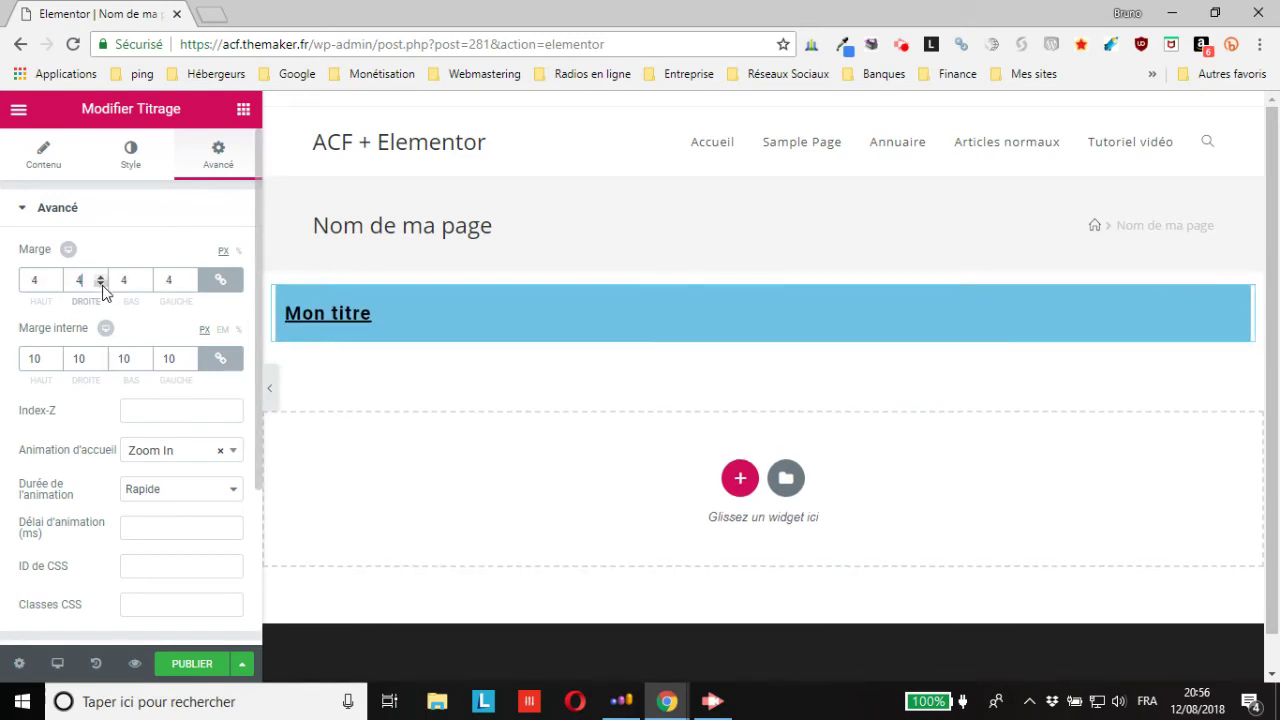
{"action": "left_click", "coordinate": [101, 285]}
{"action": "left_click", "coordinate": [101, 285]}
{"action": "left_click", "coordinate": [101, 285]}
{"action": "left_click", "coordinate": [101, 285]}
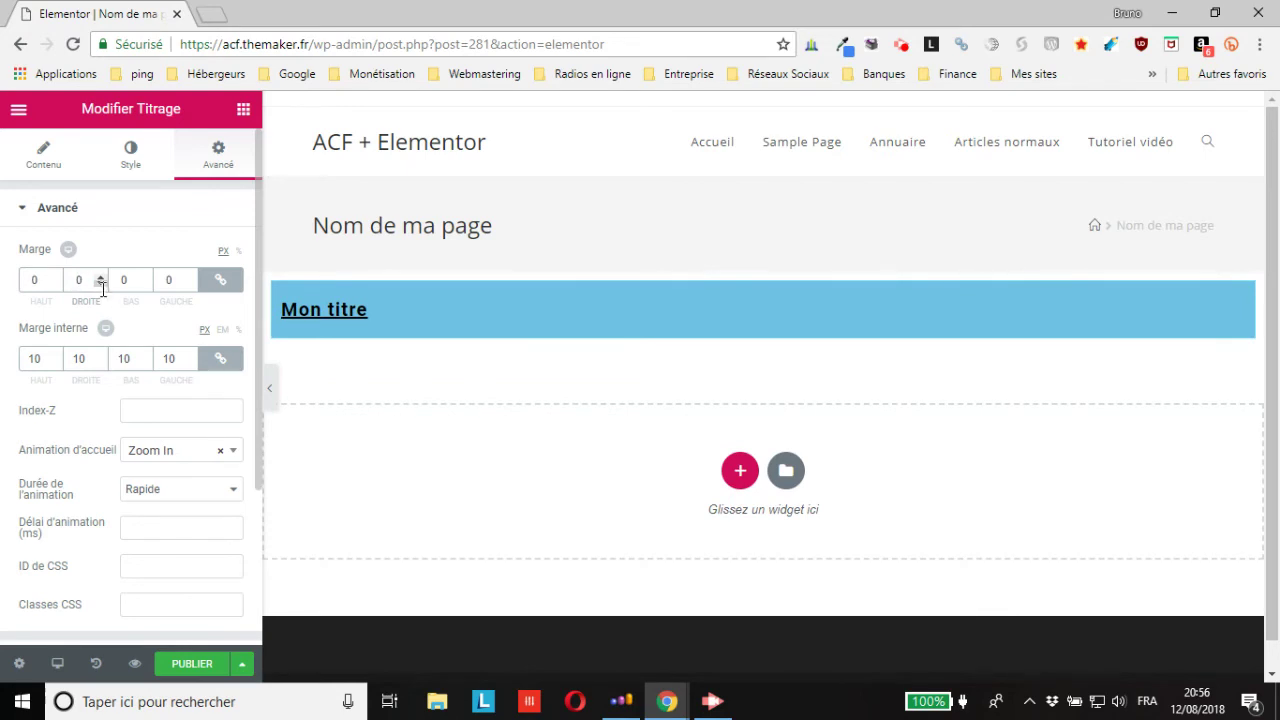
Give the heading a continuous border (Continue) with a width of 2 on all four sides.
{"action": "scroll", "coordinate": [112, 345], "scroll_direction": "down", "scroll_amount": 3}
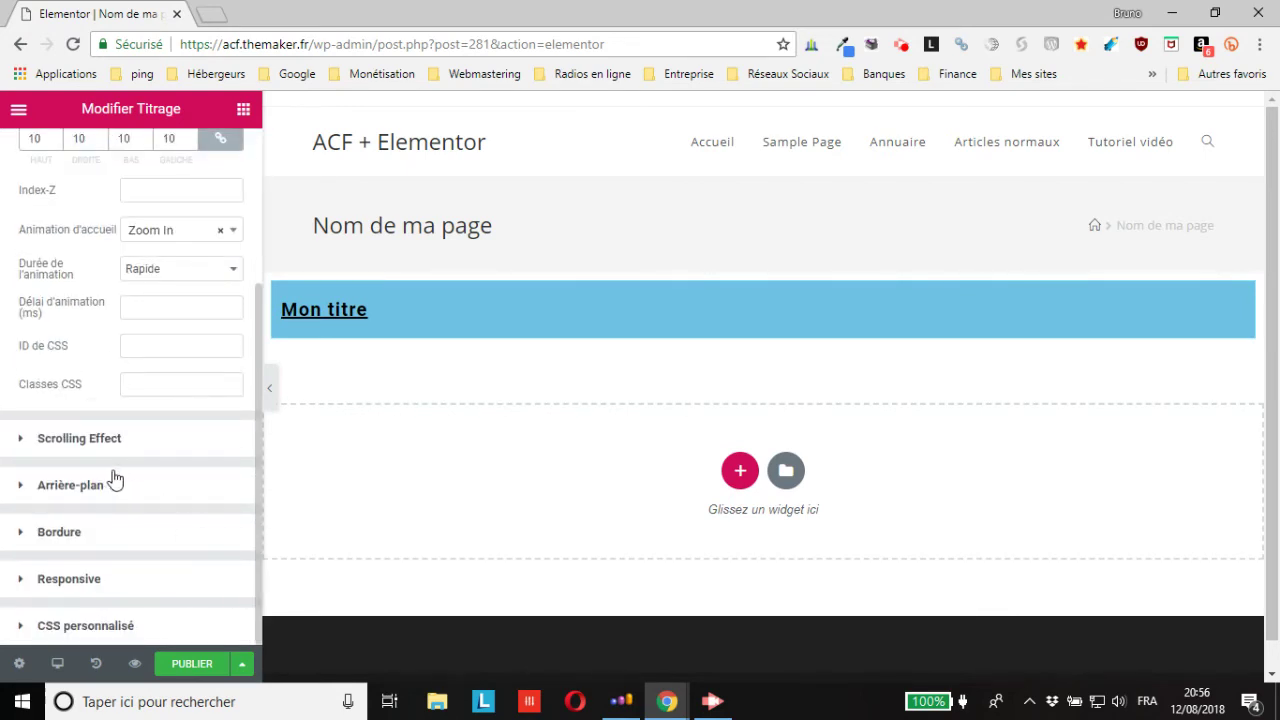
{"action": "left_click", "coordinate": [48, 531]}
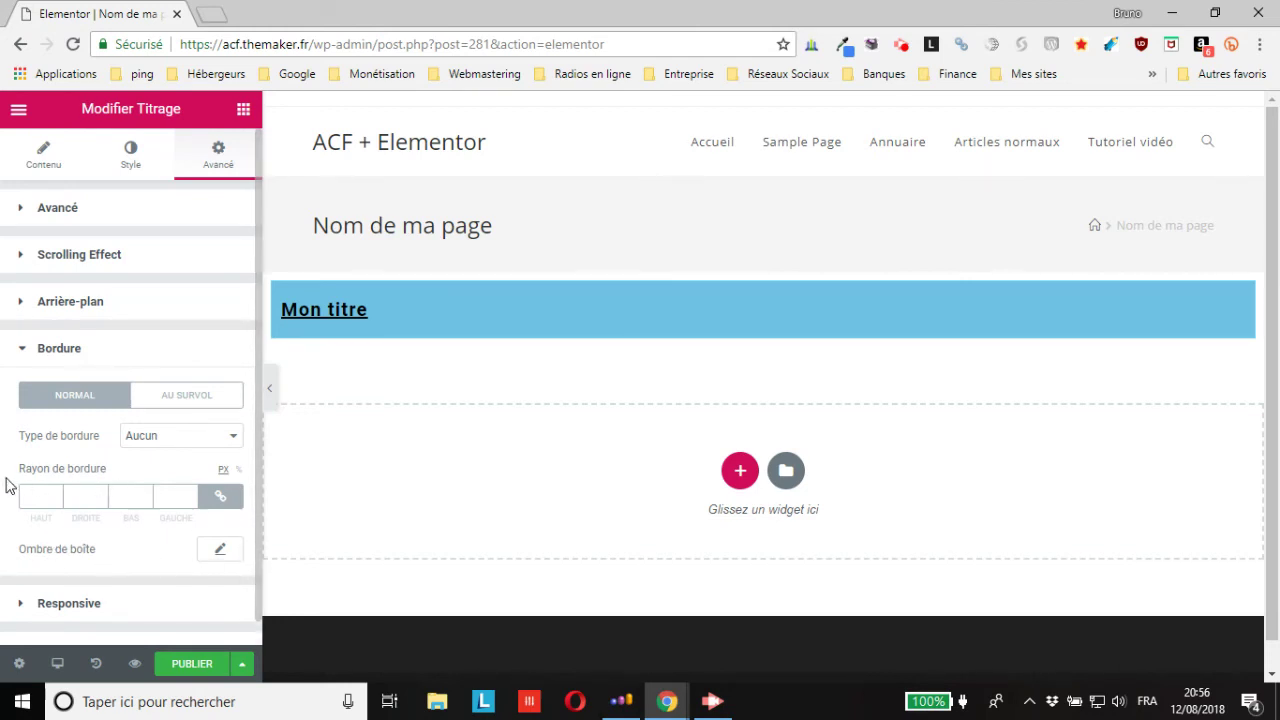
{"action": "left_click", "coordinate": [170, 438]}
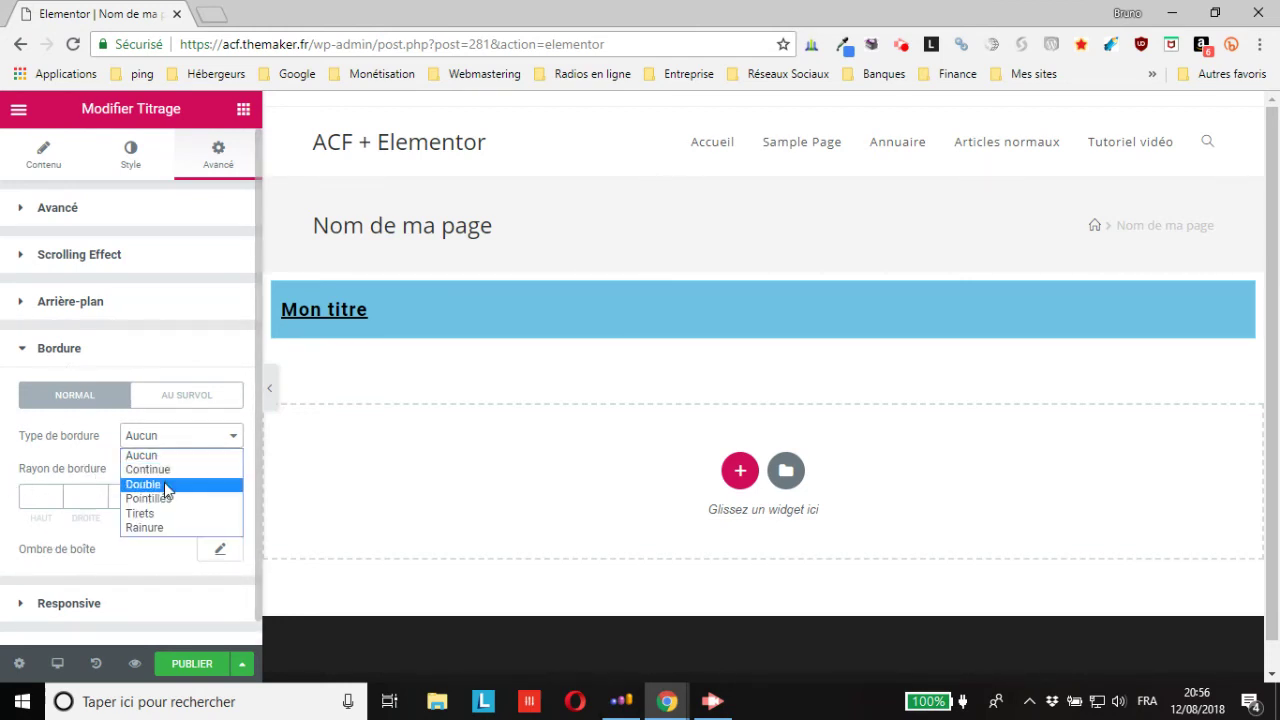
{"action": "left_click", "coordinate": [148, 469]}
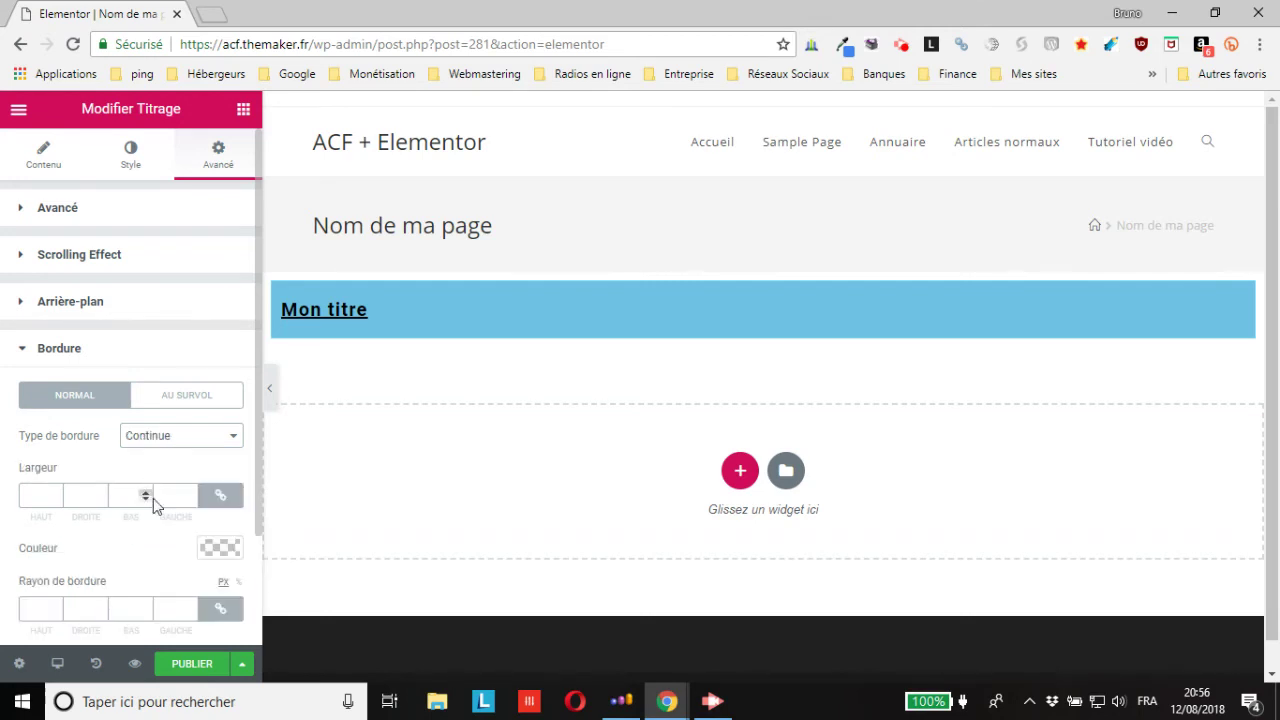
{"action": "scroll", "coordinate": [108, 492], "scroll_direction": "down", "scroll_amount": 2}
{"action": "left_click", "coordinate": [99, 355]}
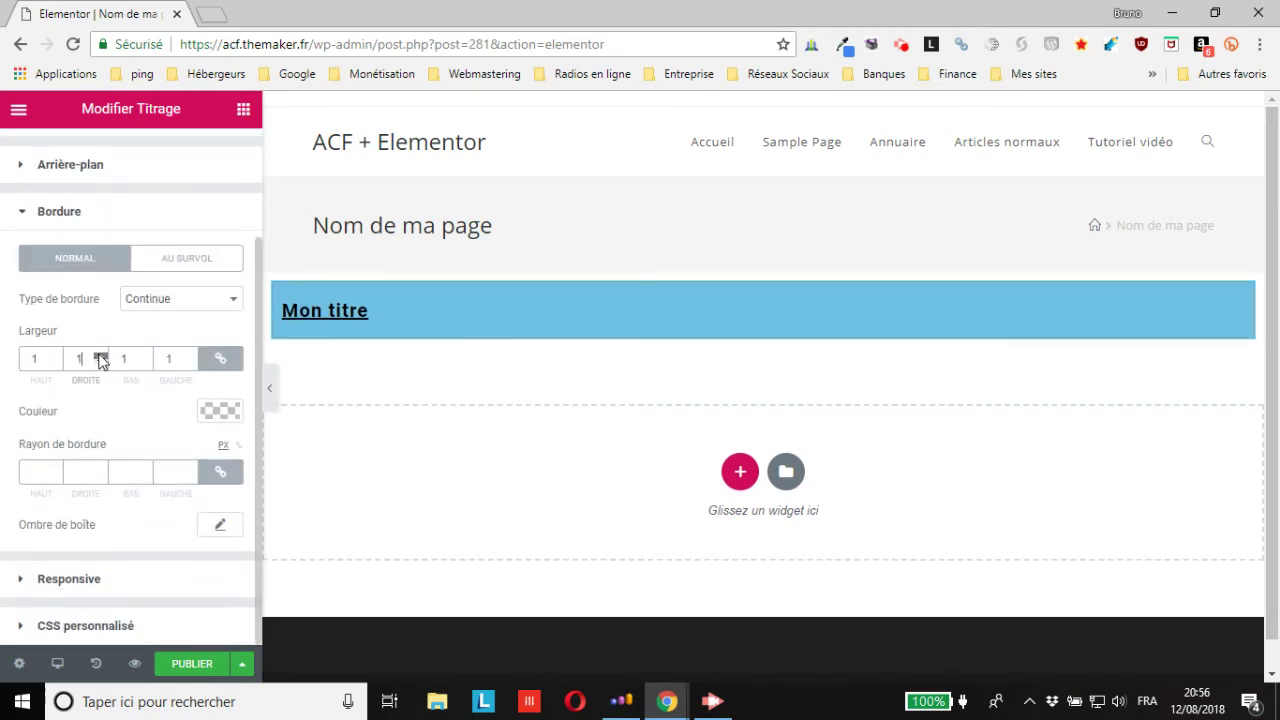
{"action": "left_click", "coordinate": [99, 355]}
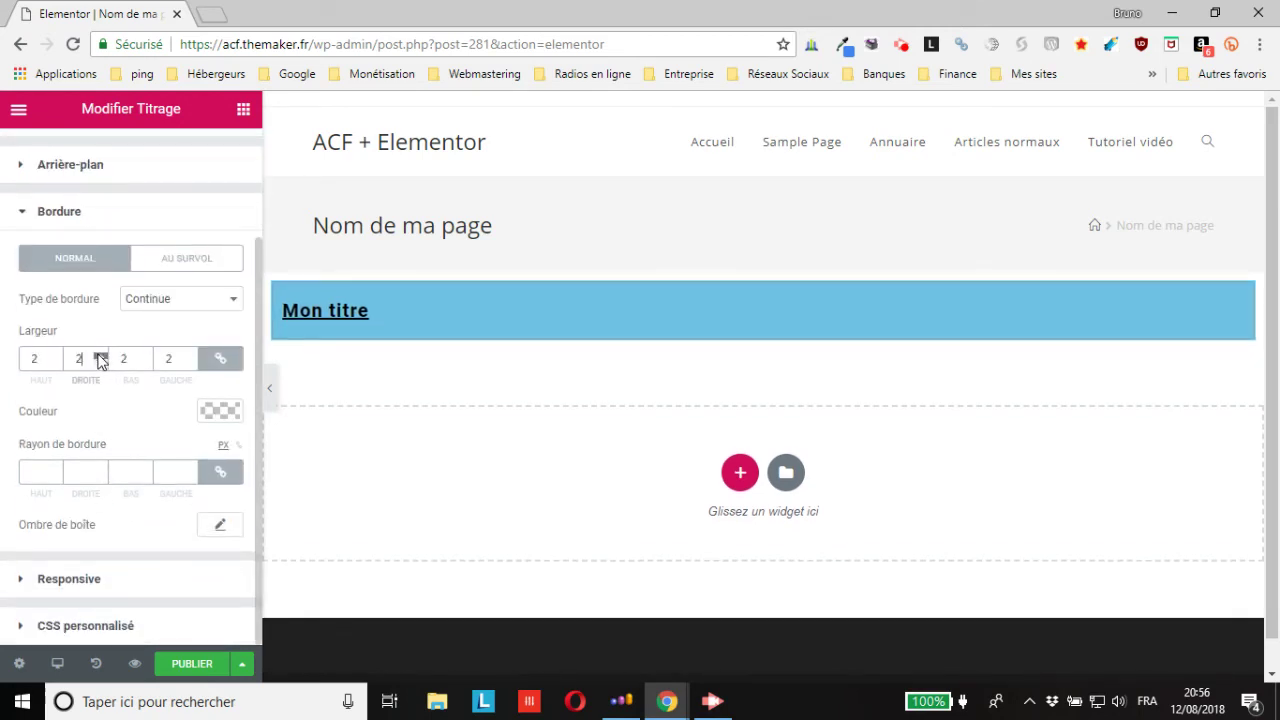
Set the heading's border radius (Rayon de bordure) to 25 px on all four corners.
{"action": "left_click", "coordinate": [101, 470]}
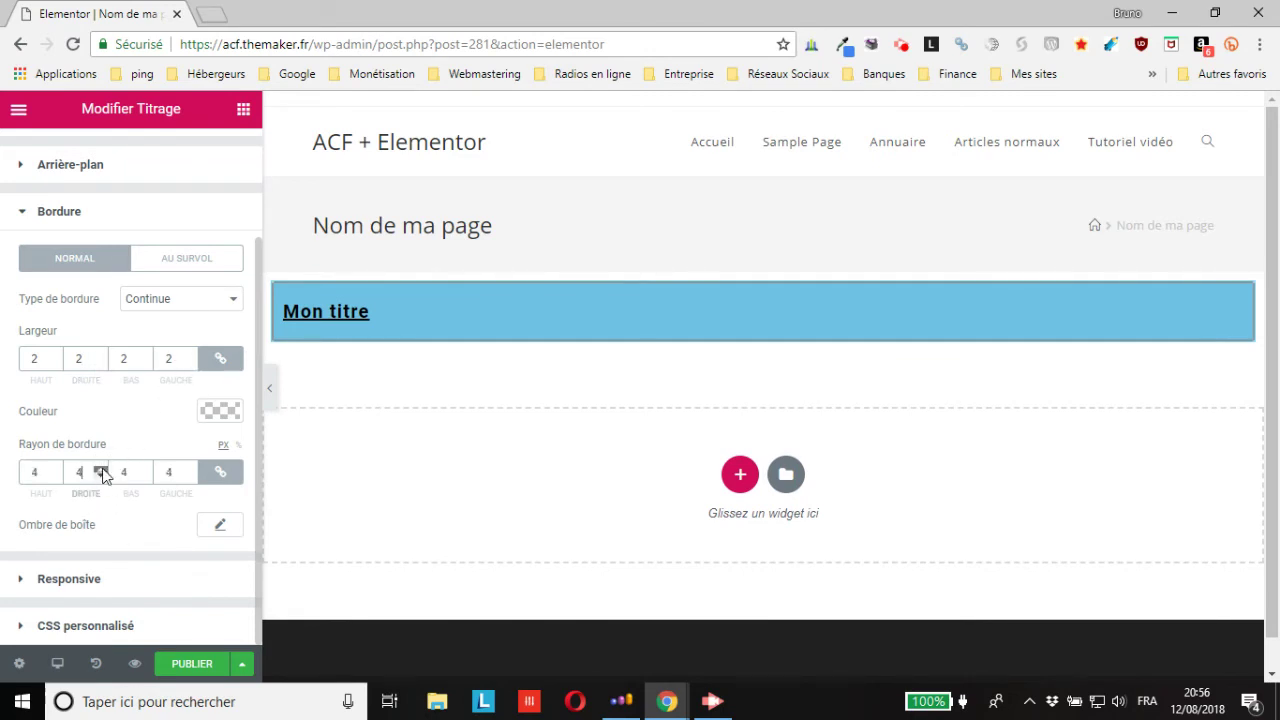
{"action": "left_click", "coordinate": [100, 469]}
{"action": "left_click", "coordinate": [100, 469]}
{"action": "left_click", "coordinate": [100, 469]}
{"action": "left_click", "coordinate": [100, 469]}
{"action": "left_click", "coordinate": [100, 469]}
{"action": "left_click", "coordinate": [100, 469]}
{"action": "left_click", "coordinate": [101, 468]}
{"action": "left_click", "coordinate": [101, 468]}
{"action": "left_click", "coordinate": [101, 468]}
{"action": "left_click", "coordinate": [101, 468]}
{"action": "left_click", "coordinate": [101, 468]}
{"action": "left_click", "coordinate": [101, 468]}
{"action": "left_click", "coordinate": [101, 468]}
{"action": "left_click", "coordinate": [101, 468]}
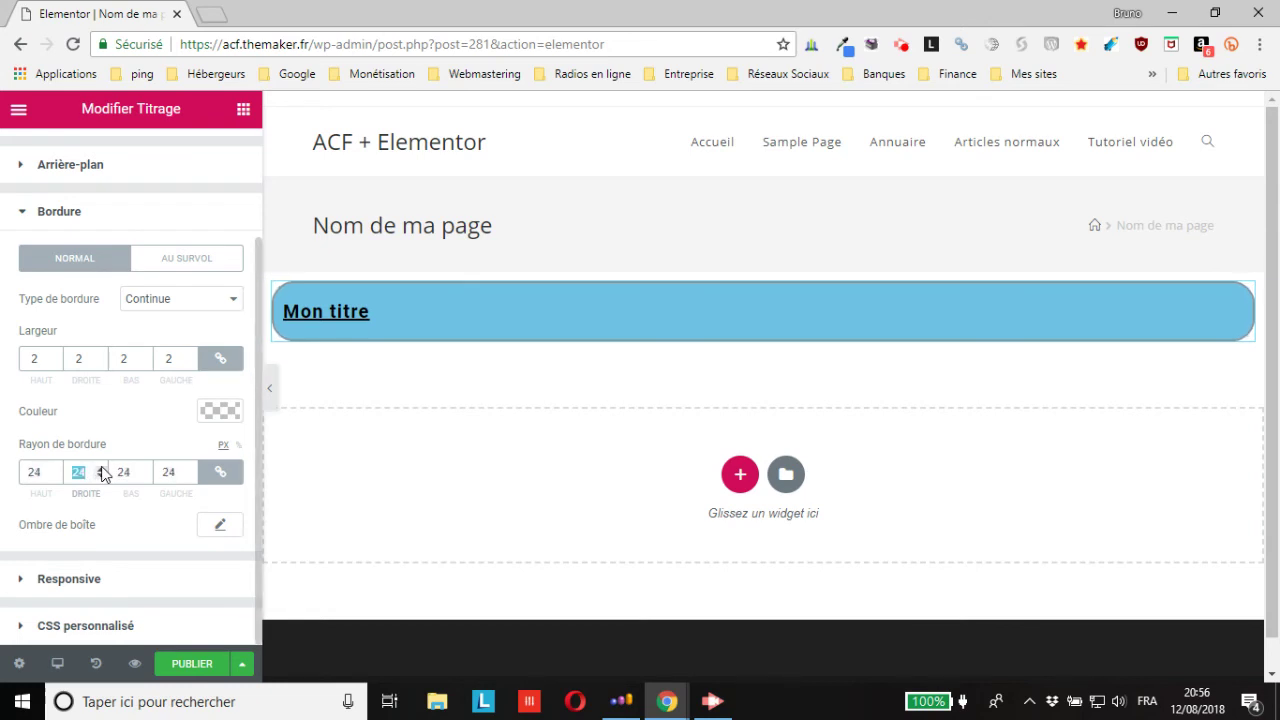
{"action": "left_click", "coordinate": [101, 468]}
Add a box shadow (Ombre de boîte) to the heading with horizontal and vertical offsets of 10.
{"action": "left_click", "coordinate": [220, 527]}
{"action": "scroll", "coordinate": [121, 513], "scroll_direction": "down", "scroll_amount": 1}
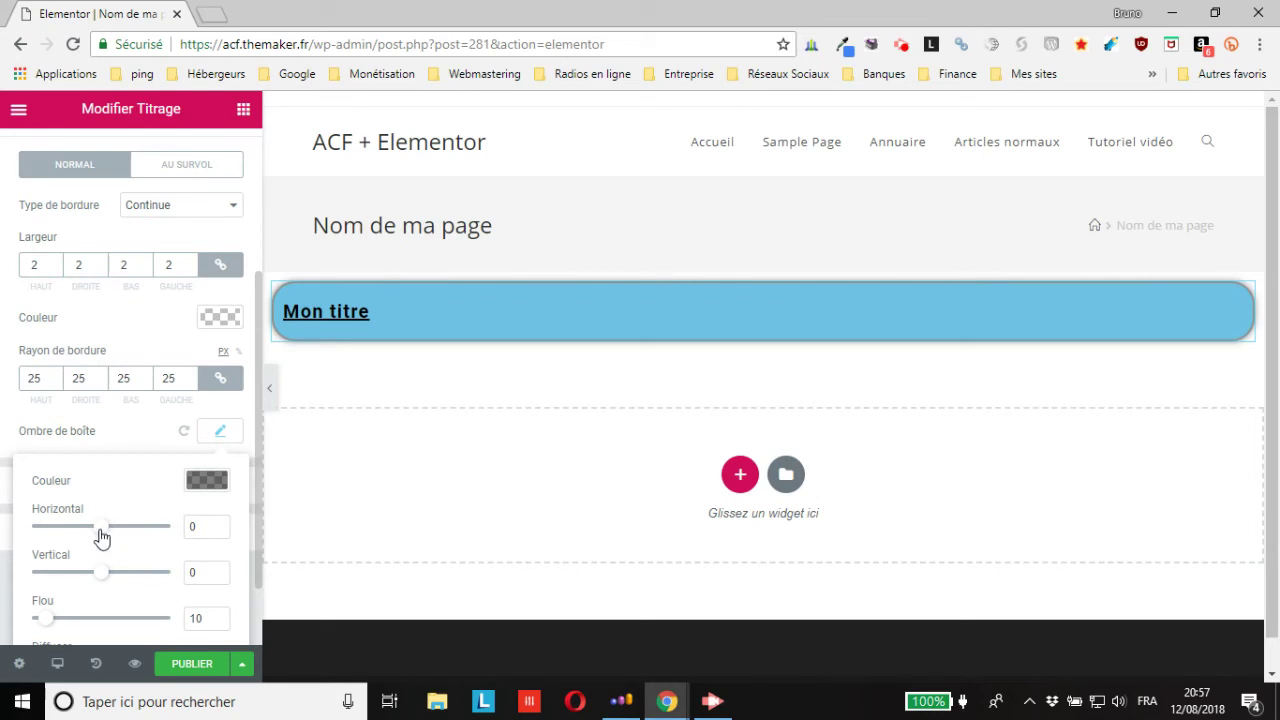
{"action": "left_click_drag", "start_coordinate": [101, 527], "coordinate": [119, 534]}
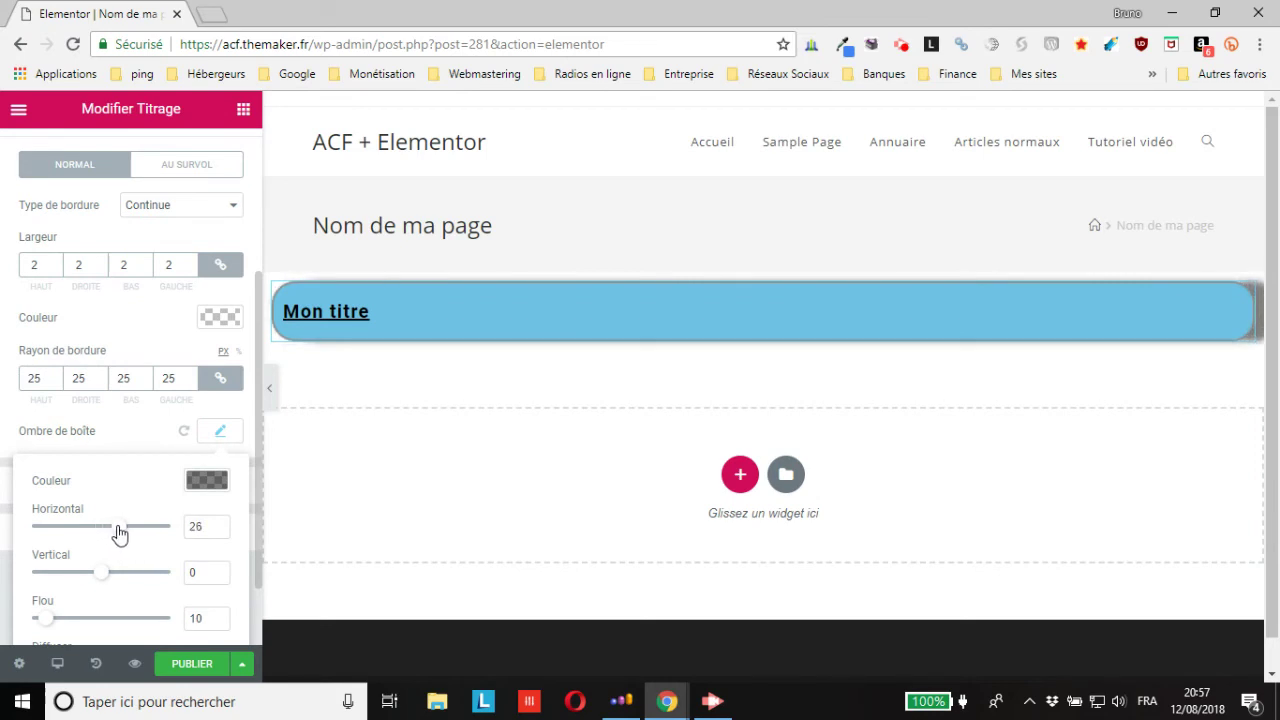
{"action": "mouse_move", "coordinate": [109, 579]}
{"action": "left_mouse_down"}
{"action": "mouse_move", "coordinate": [123, 580]}
{"action": "mouse_move", "coordinate": [111, 574]}
{"action": "left_mouse_up"}
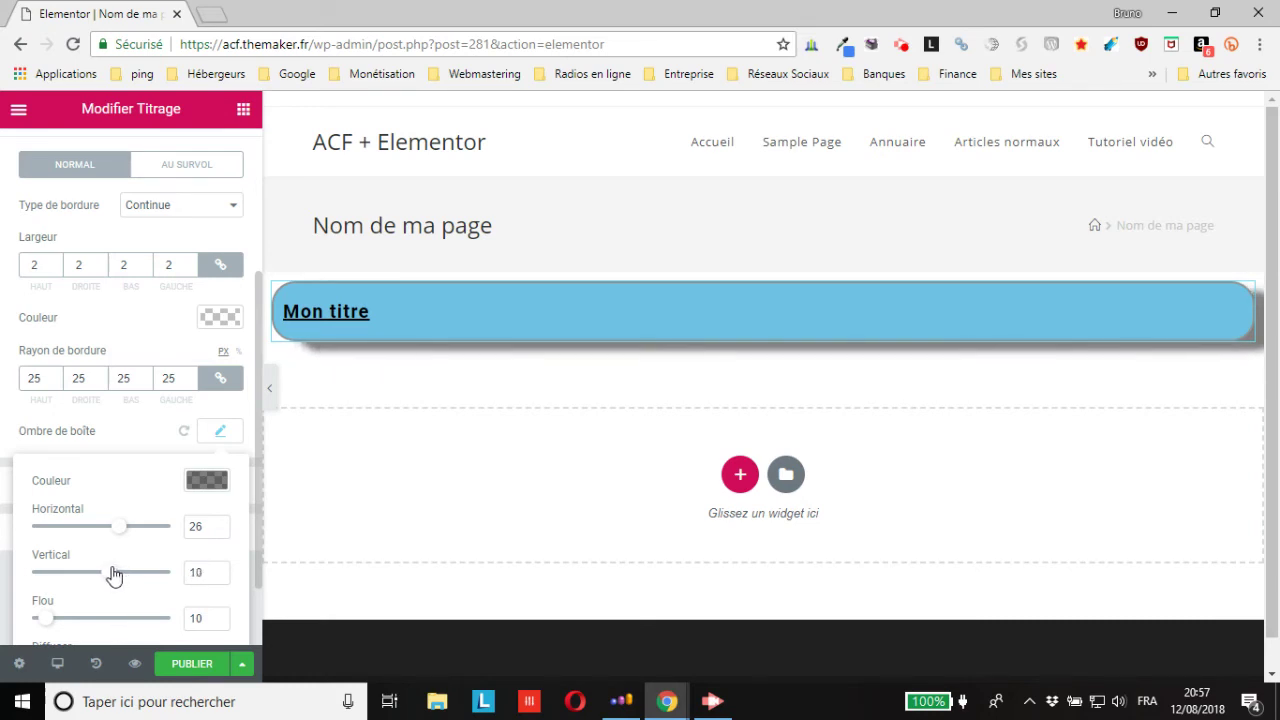
{"action": "left_click_drag", "start_coordinate": [120, 528], "coordinate": [113, 533]}
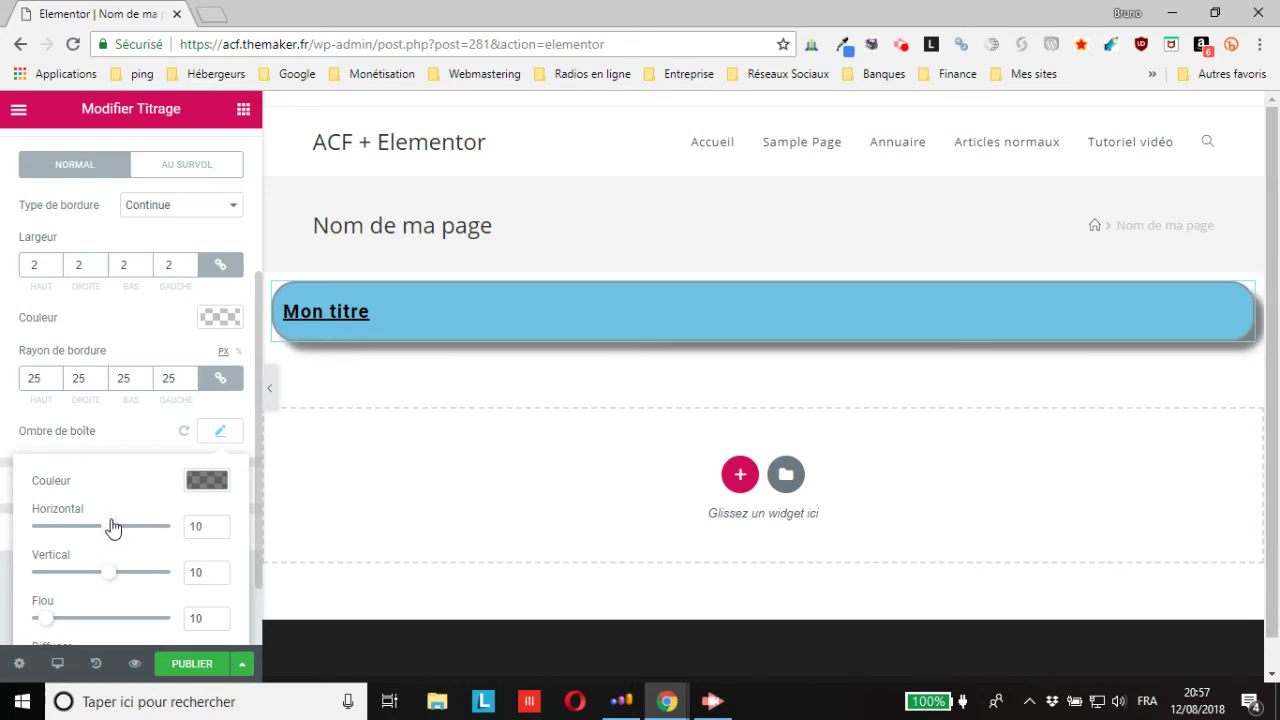
{"action": "double_click", "coordinate": [194, 527]}
{"action": "type", "text": "20"}
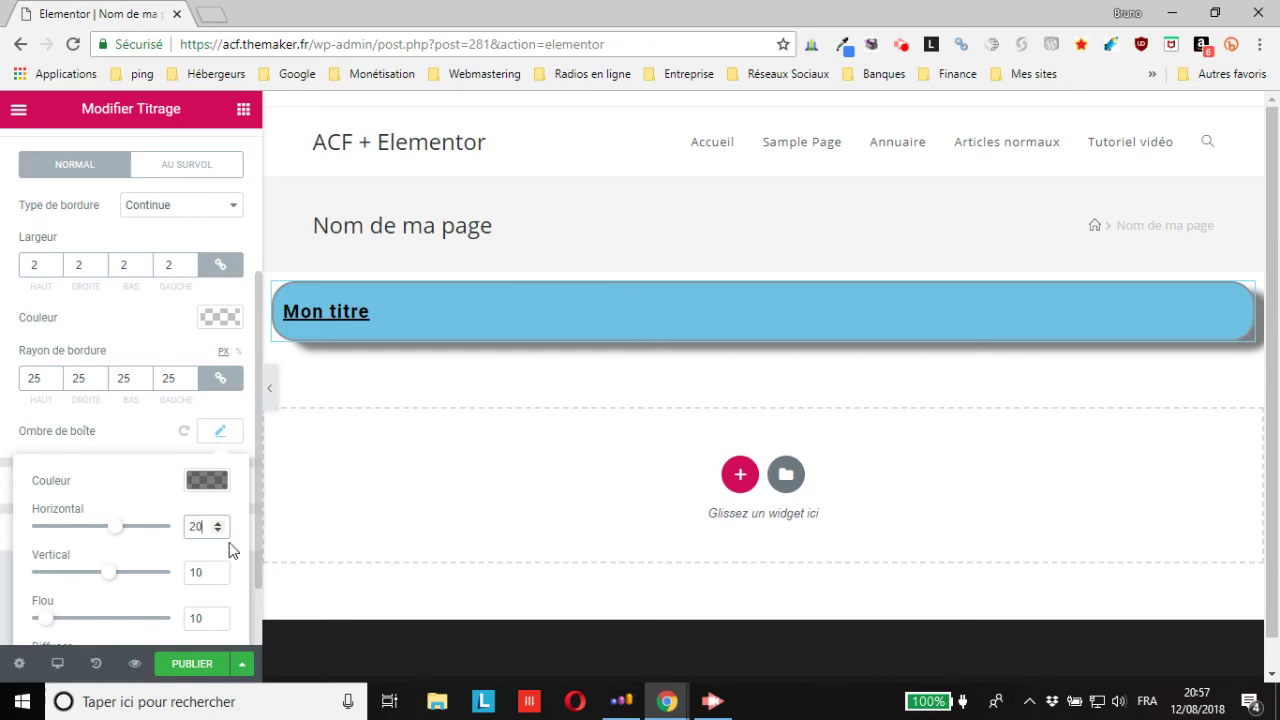
{"action": "key", "text": "BackSpace"}
{"action": "key", "text": "BackSpace"}
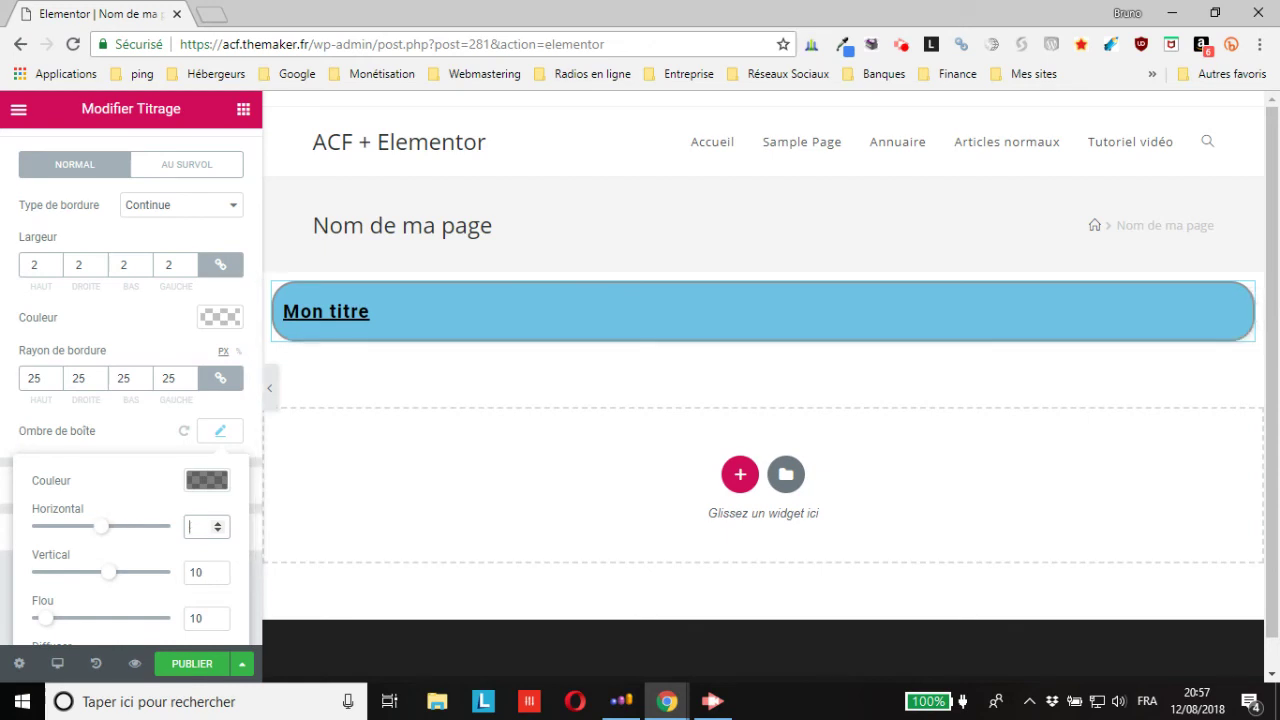
{"action": "type", "text": "10"}
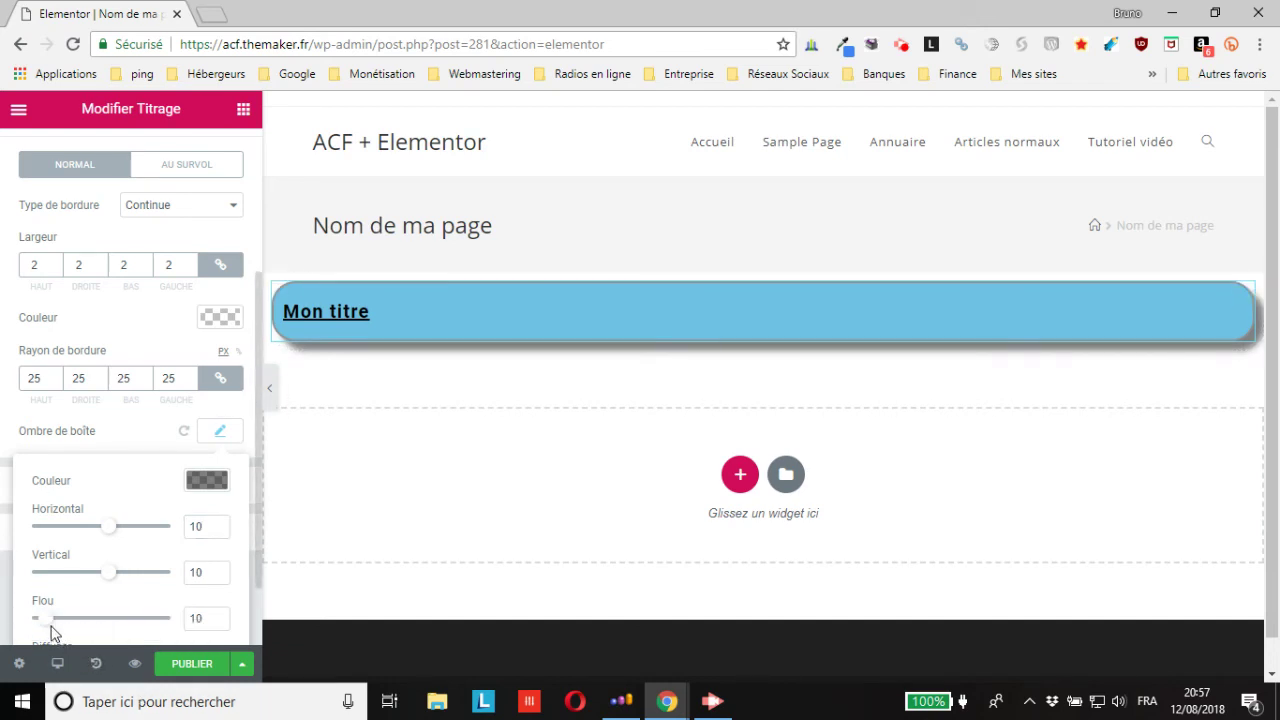
Set the heading's box shadow blur (Flou) to 20 and its spread (Diffuser) to -4.
{"action": "double_click", "coordinate": [211, 617]}
{"action": "type", "text": "20"}
{"action": "scroll", "coordinate": [120, 558], "scroll_direction": "down", "scroll_amount": 1}
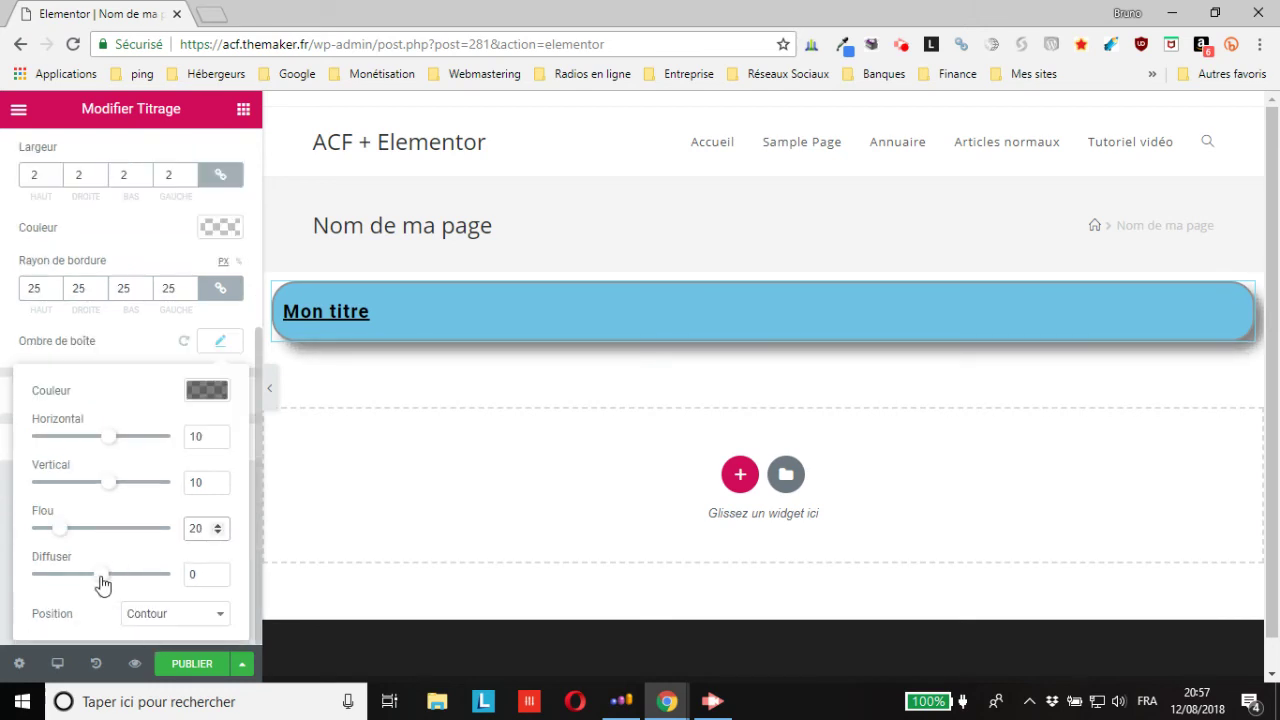
{"action": "mouse_move", "coordinate": [101, 578]}
{"action": "left_mouse_down"}
{"action": "mouse_move", "coordinate": [112, 578]}
{"action": "mouse_move", "coordinate": [96, 578]}
{"action": "mouse_move", "coordinate": [100, 589]}
{"action": "left_mouse_up"}
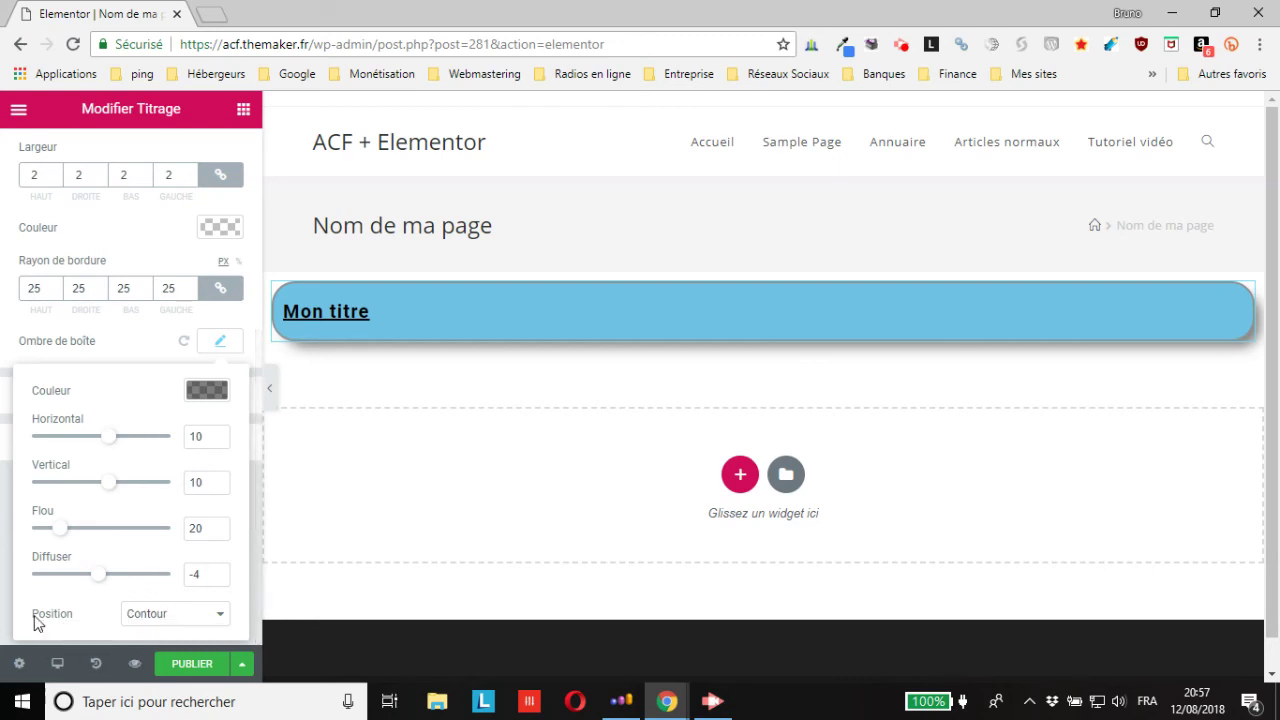
Try Position interne for the heading's box shadow and return it to Contour.
{"action": "left_click", "coordinate": [180, 620]}
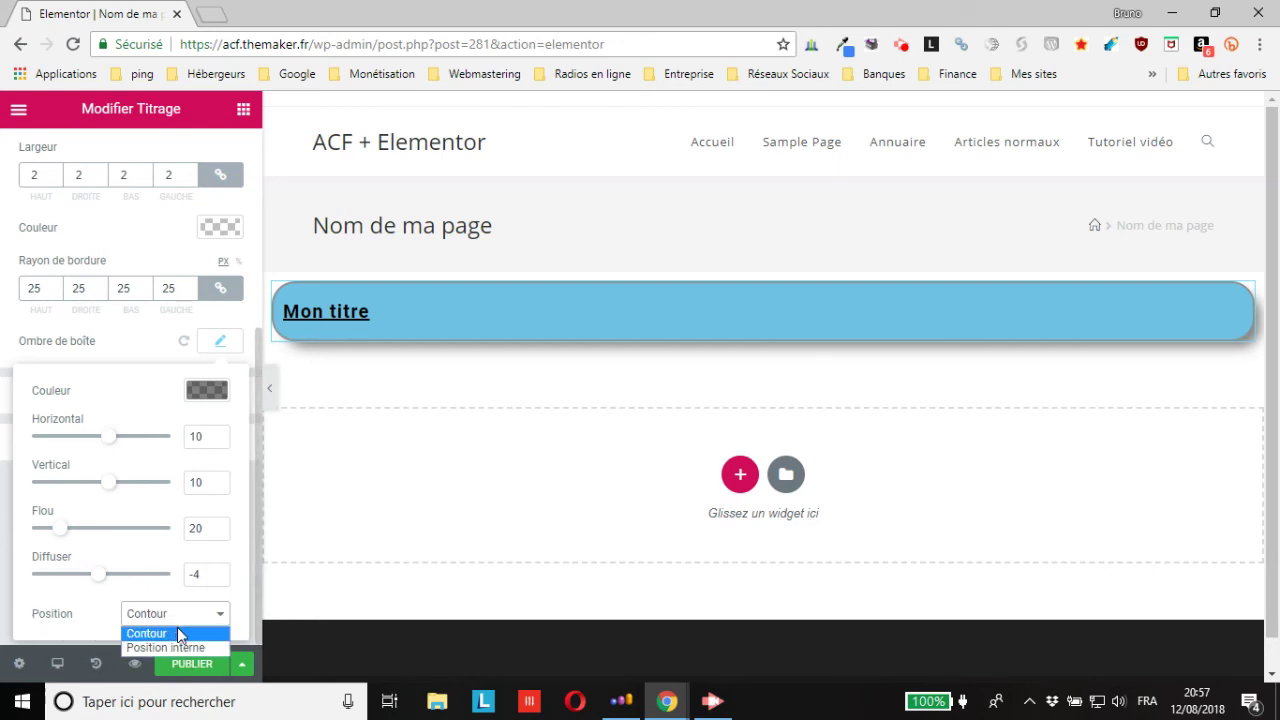
{"action": "left_click", "coordinate": [175, 646]}
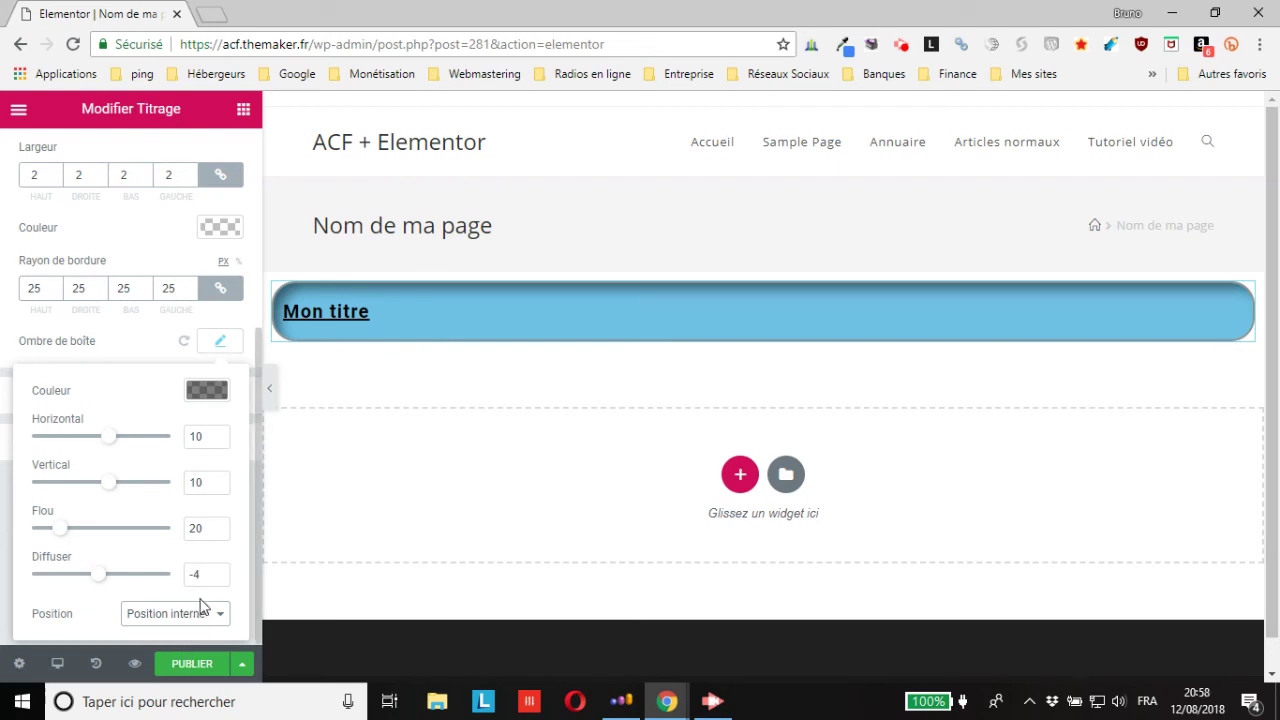
{"action": "left_click", "coordinate": [196, 613]}
{"action": "left_click", "coordinate": [192, 634]}
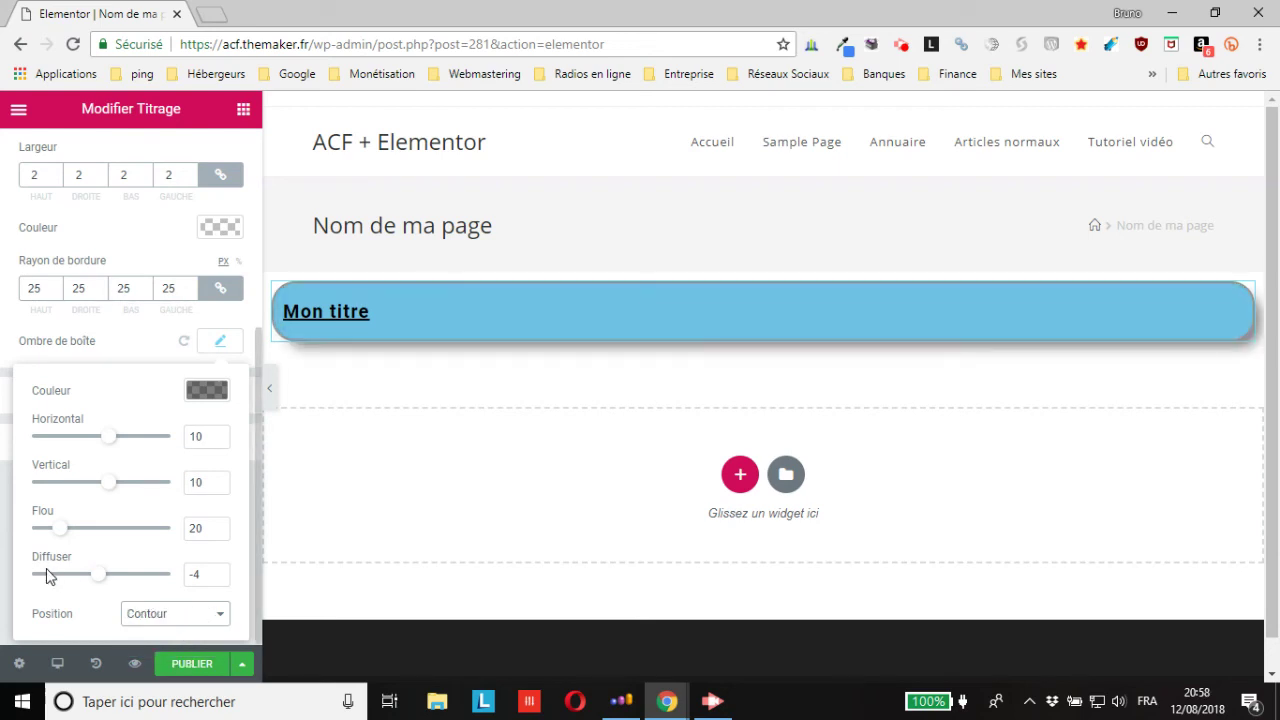
Save the page as a draft, preview it in the browser and return to the editor.
{"action": "left_click", "coordinate": [242, 664]}
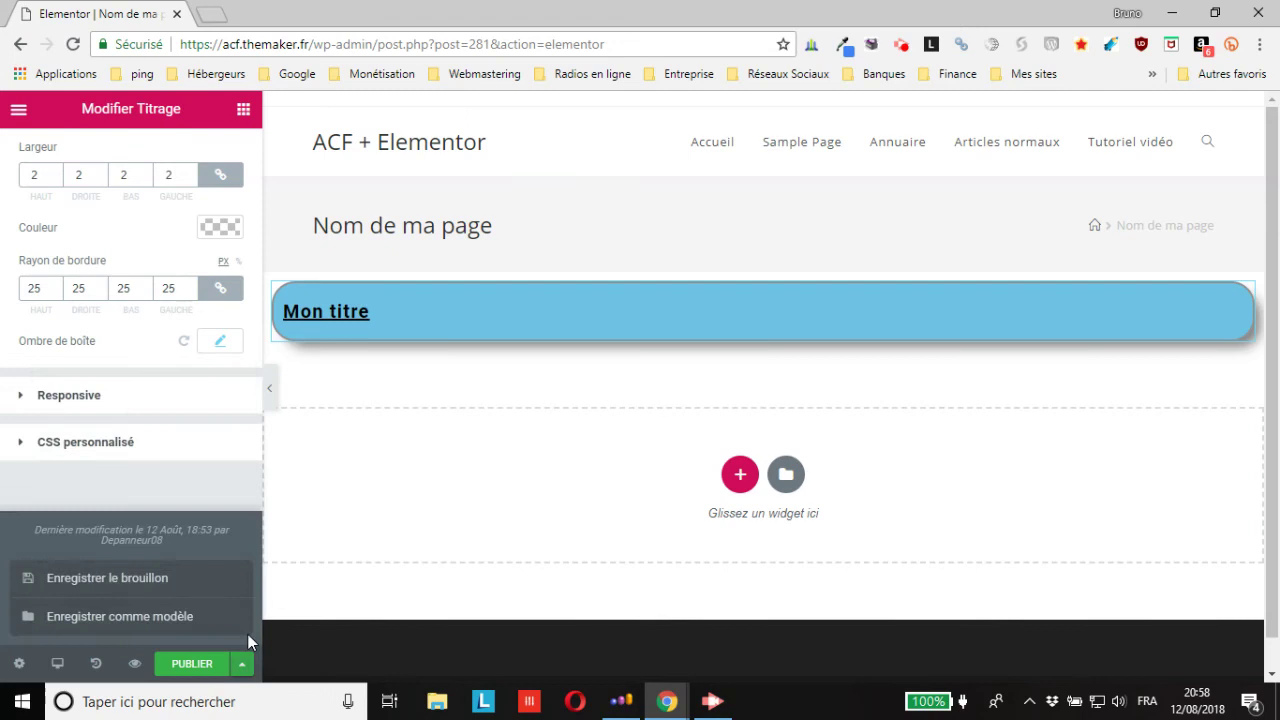
{"action": "left_click", "coordinate": [170, 589]}
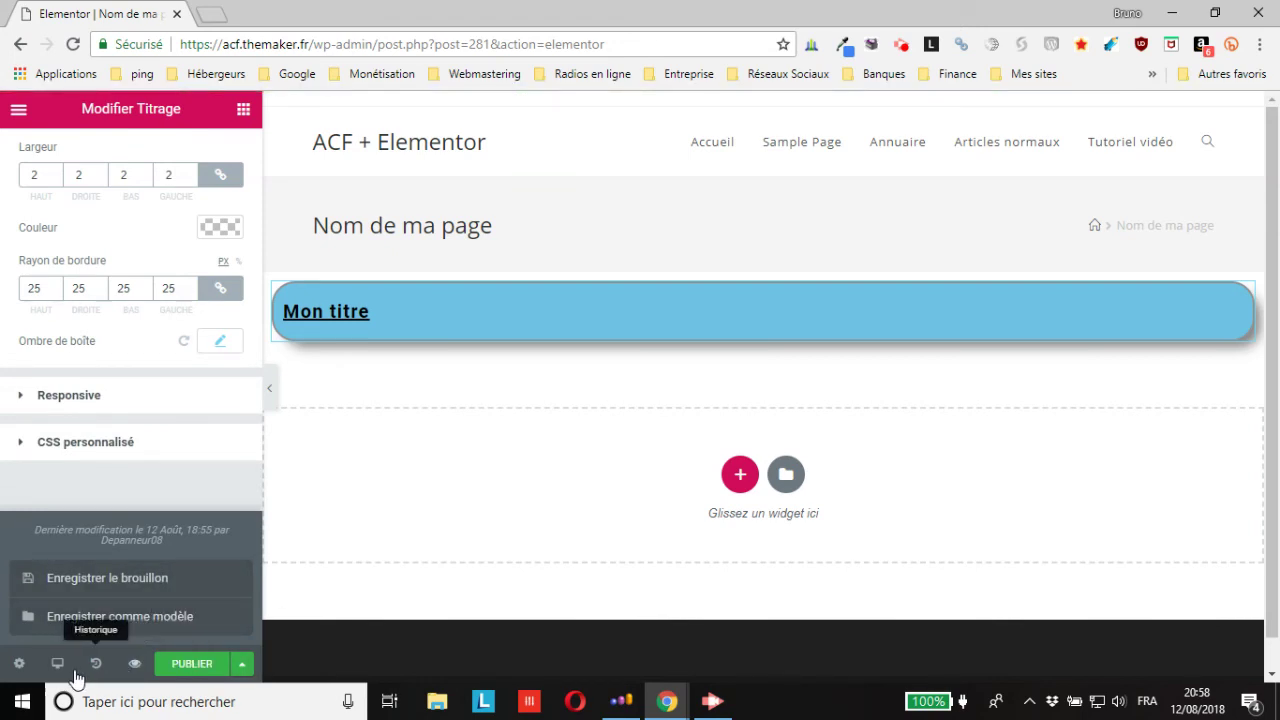
{"action": "left_click", "coordinate": [133, 664]}
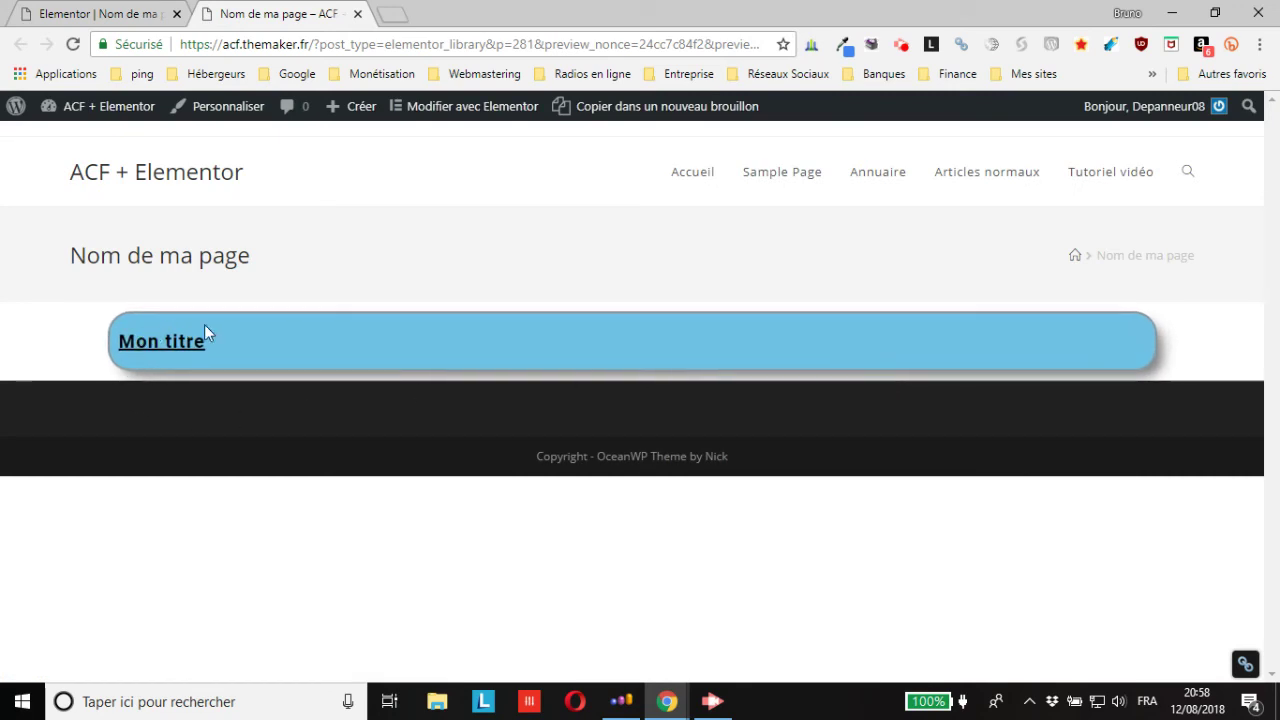
{"action": "left_click", "coordinate": [120, 14]}
{"action": "scroll", "coordinate": [100, 398], "scroll_direction": "up", "scroll_amount": 3}
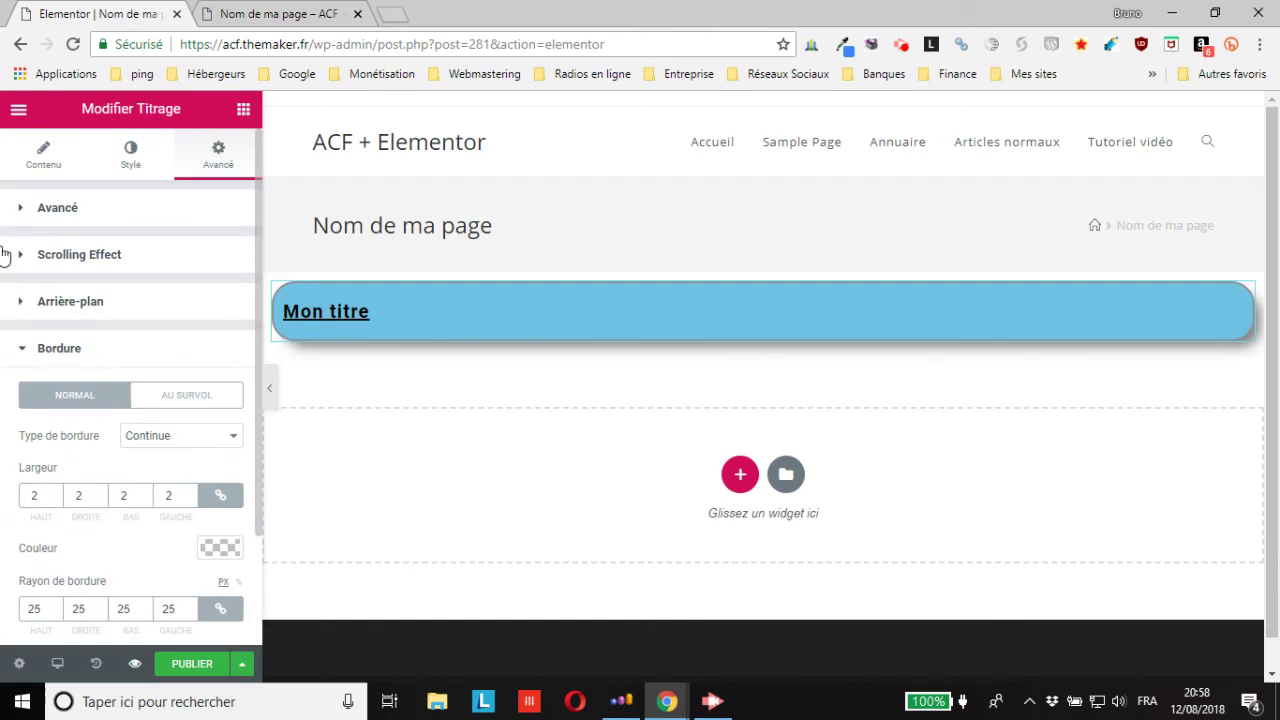
{"action": "left_click", "coordinate": [130, 160]}
{"action": "left_click", "coordinate": [45, 160]}
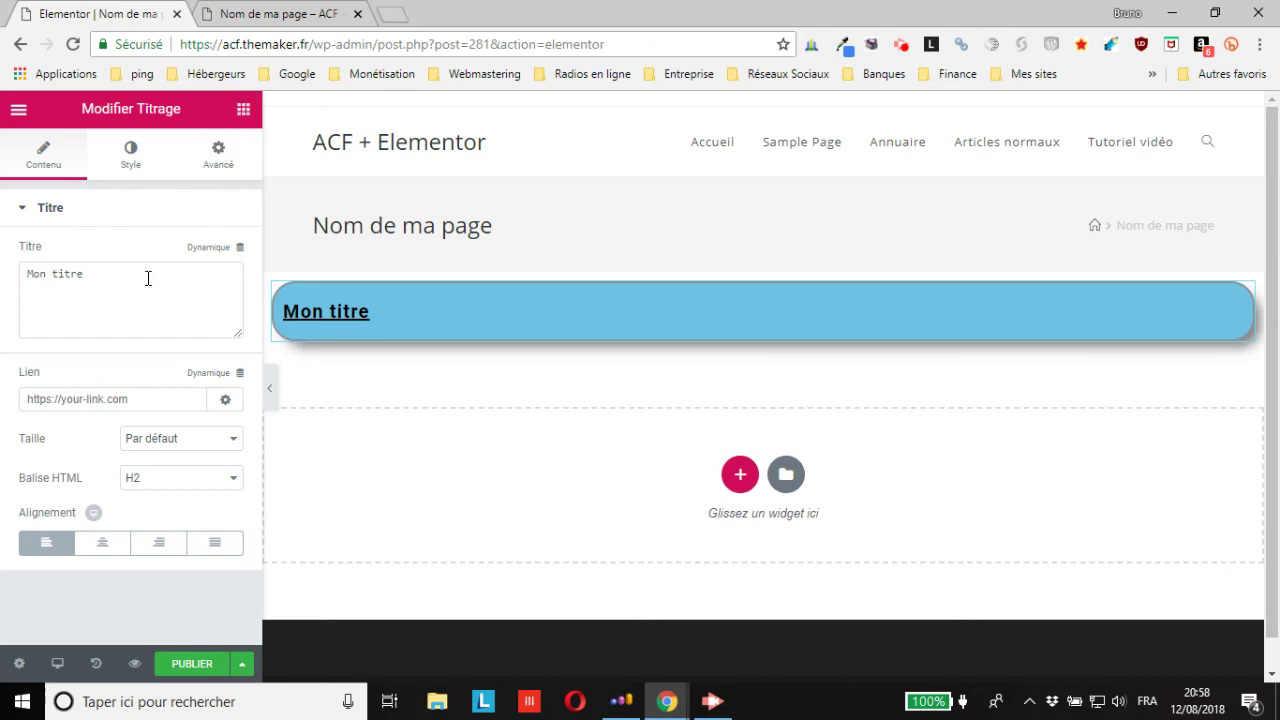
Add an Image widget below the heading and fill it with sky-3267788_640.jpg from the media library.
{"action": "left_click", "coordinate": [243, 109]}
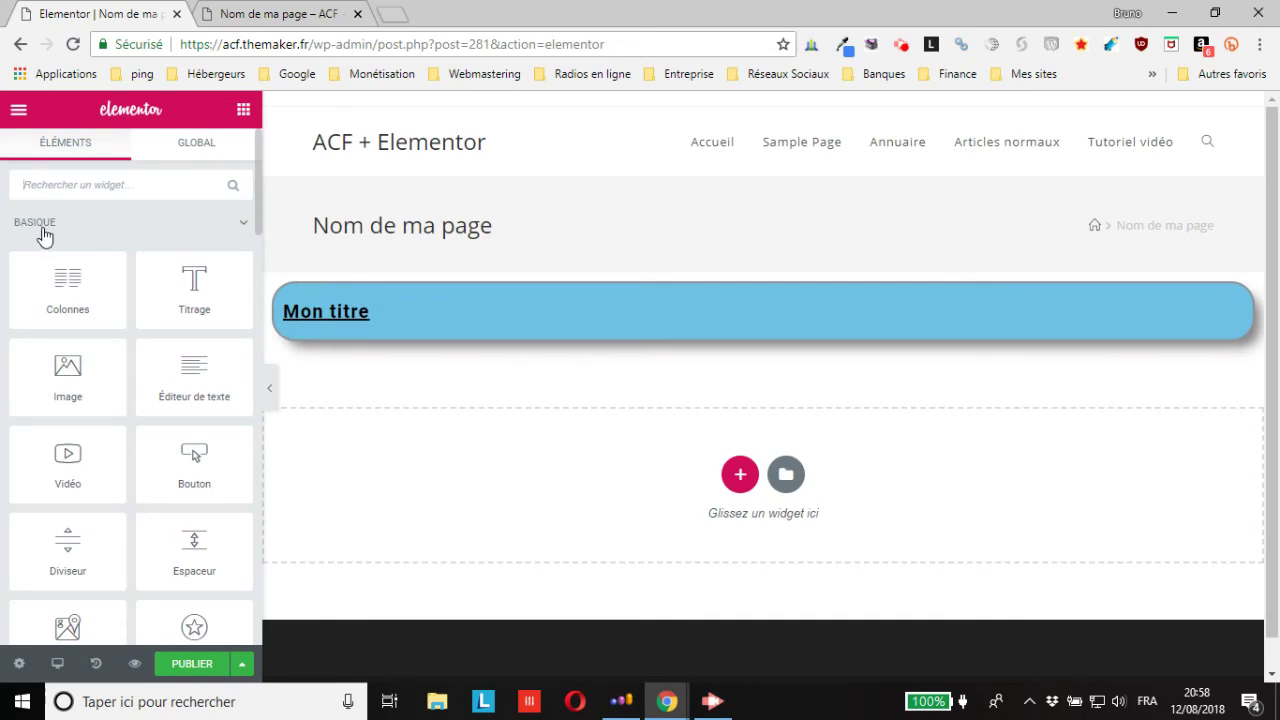
{"action": "left_click_drag", "start_coordinate": [70, 372], "coordinate": [738, 482]}
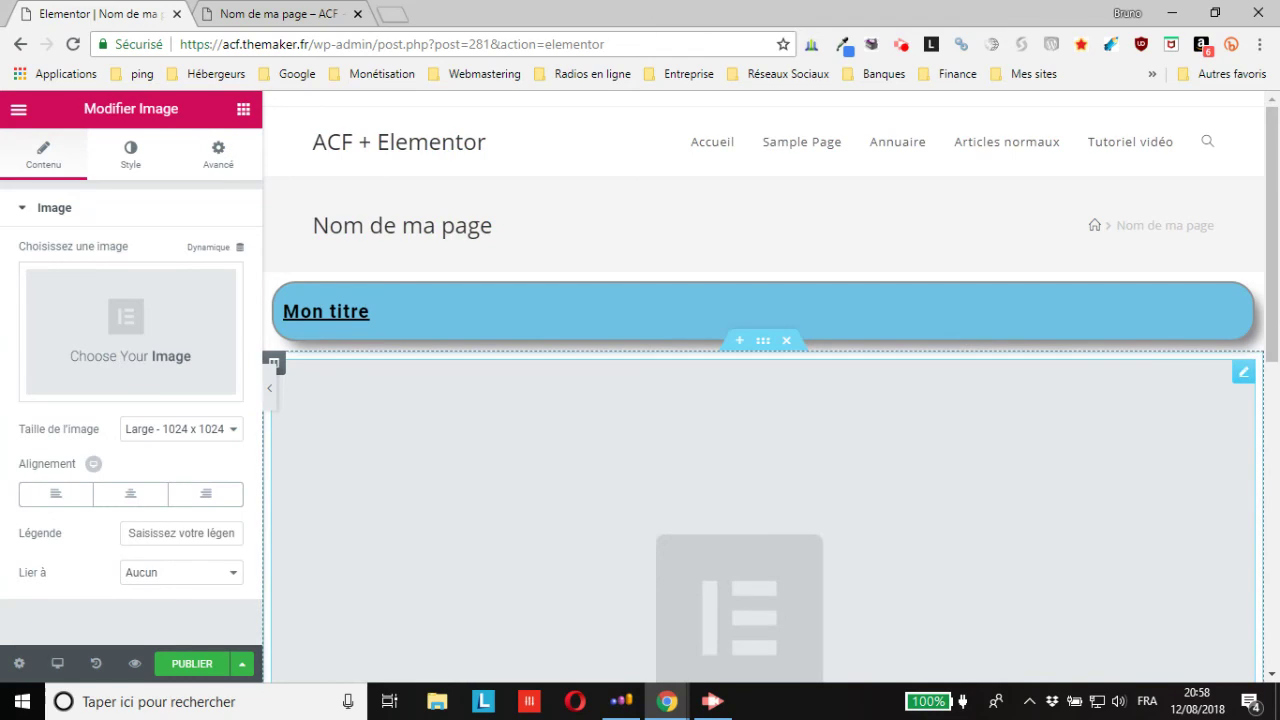
{"action": "left_click", "coordinate": [125, 325]}
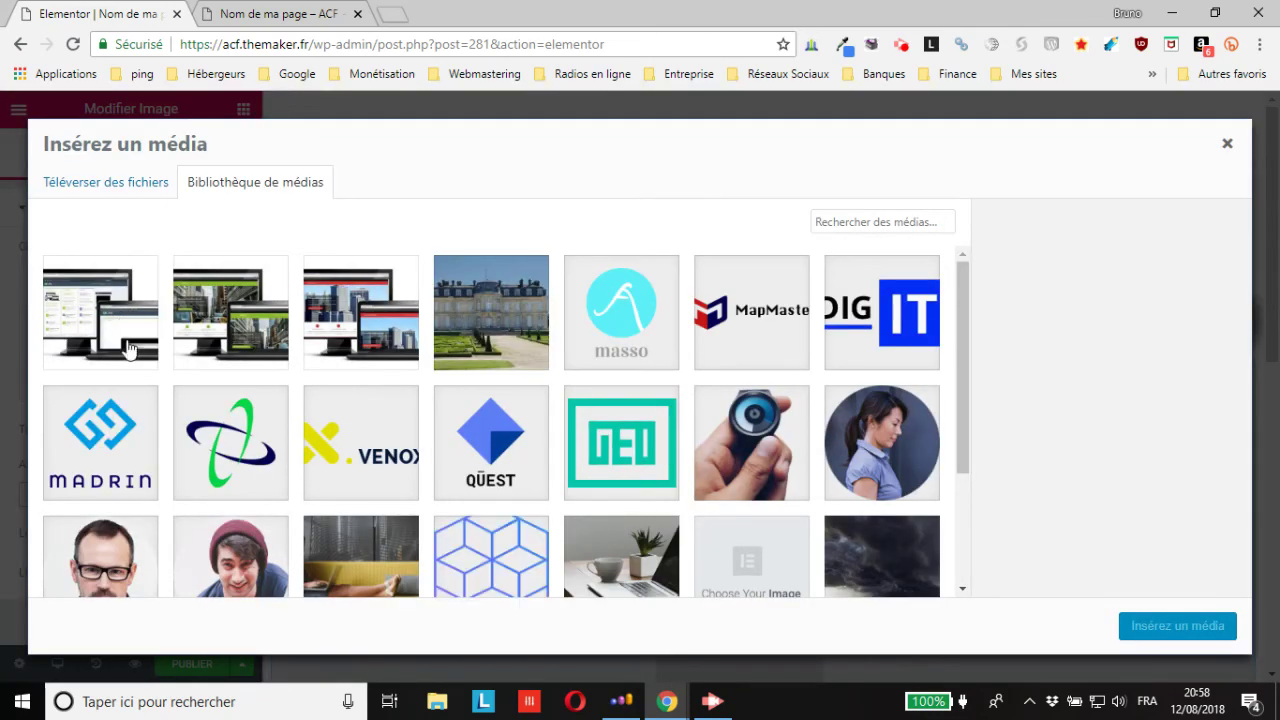
{"action": "scroll", "coordinate": [545, 275], "scroll_direction": "down", "scroll_amount": 3}
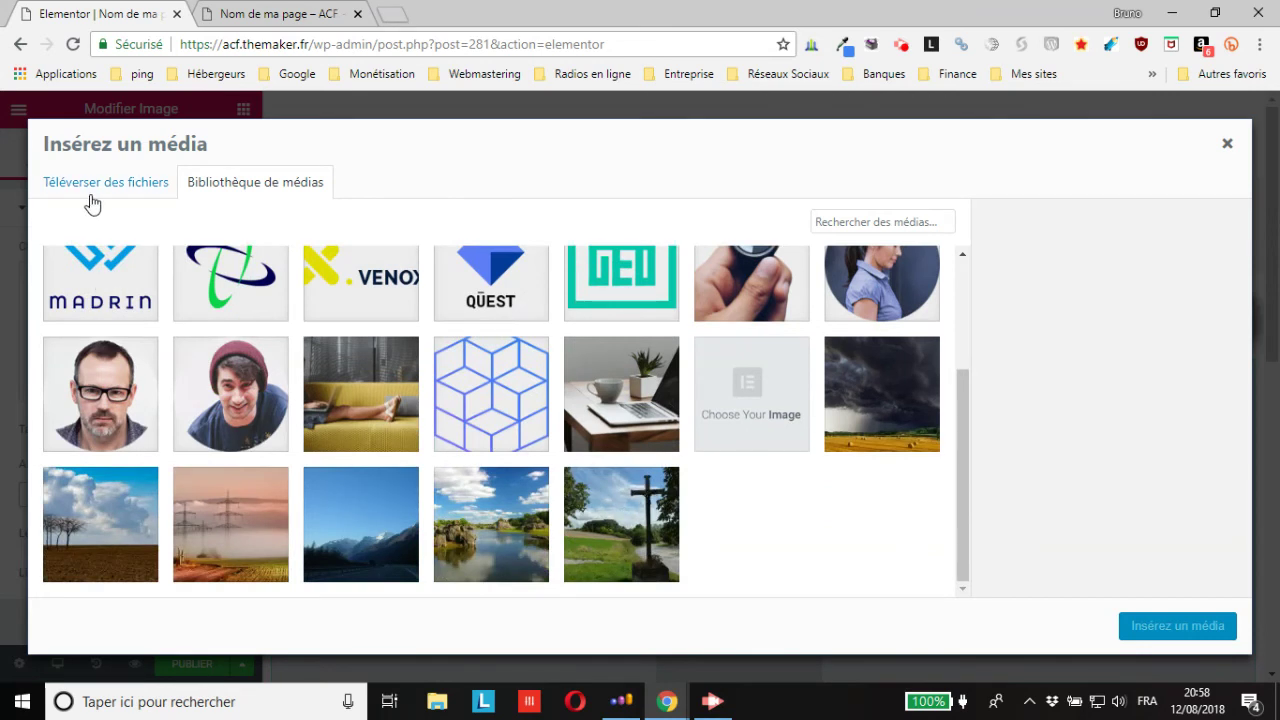
{"action": "left_click", "coordinate": [490, 525]}
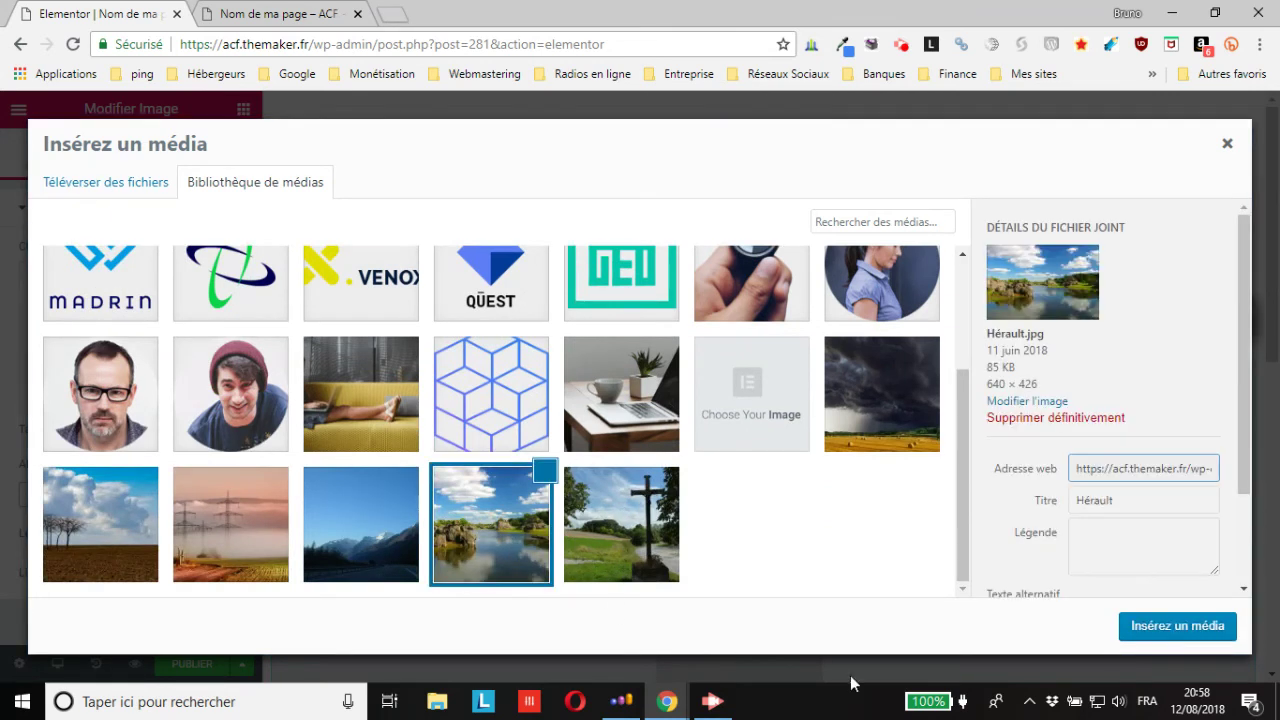
{"action": "left_click", "coordinate": [241, 519]}
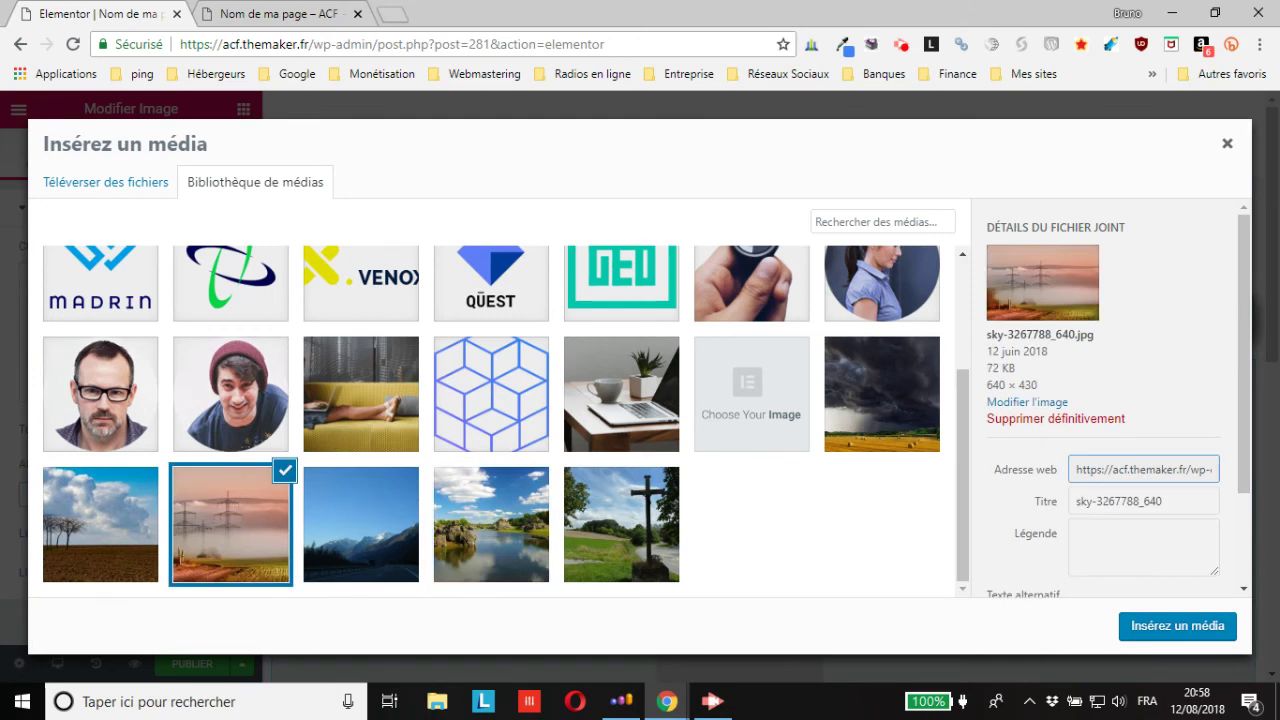
{"action": "left_click", "coordinate": [1177, 626]}
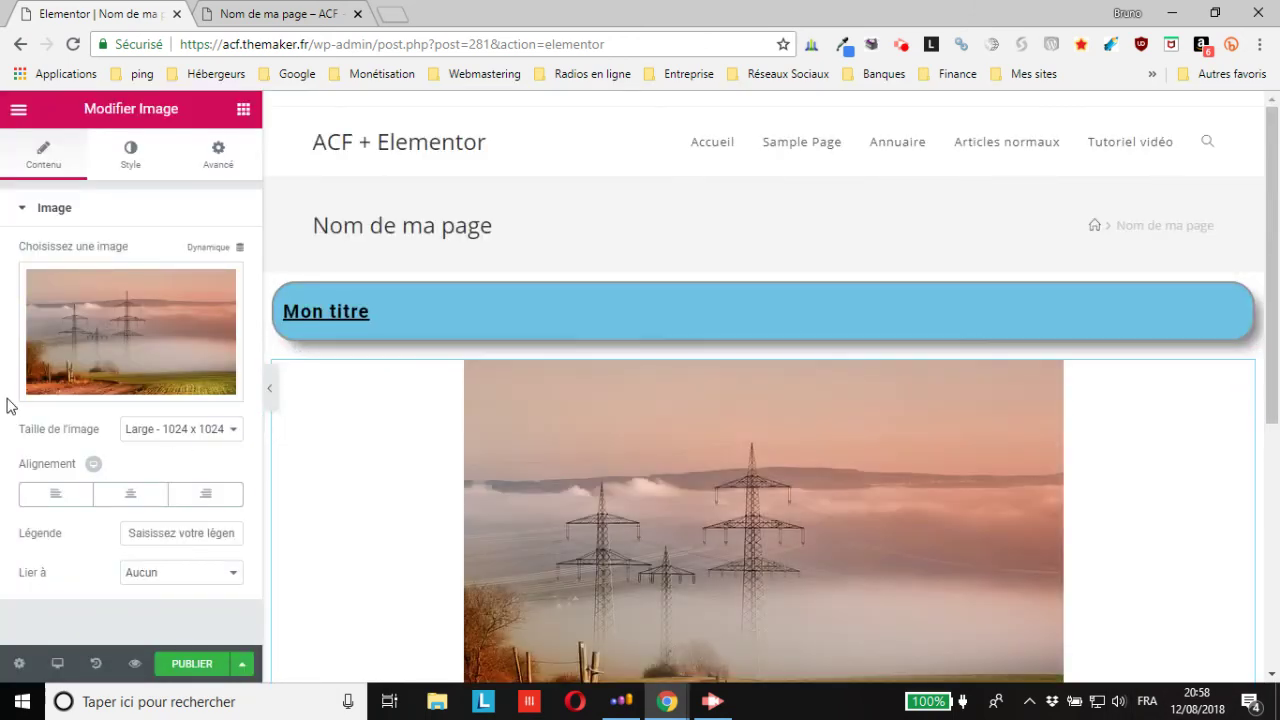
Set the image's size to Entière and its alignment to centred.
{"action": "left_click", "coordinate": [196, 430]}
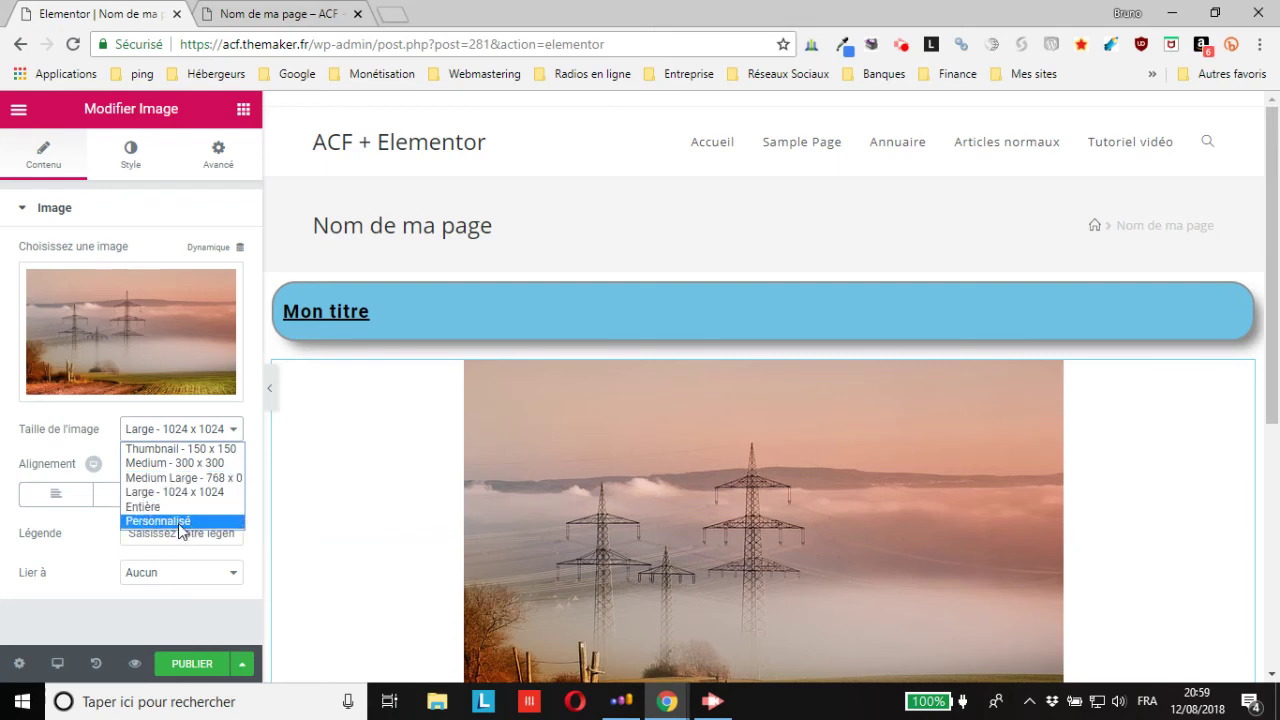
{"action": "left_click", "coordinate": [151, 510]}
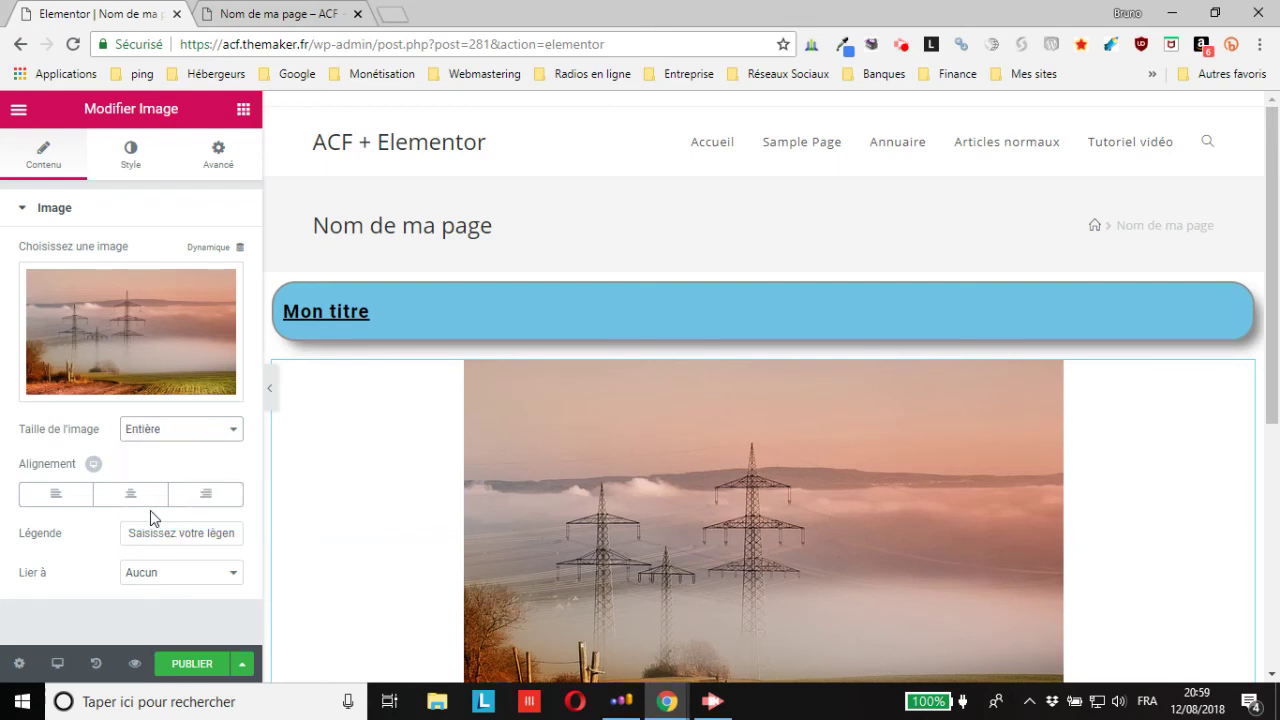
{"action": "left_click", "coordinate": [146, 498]}
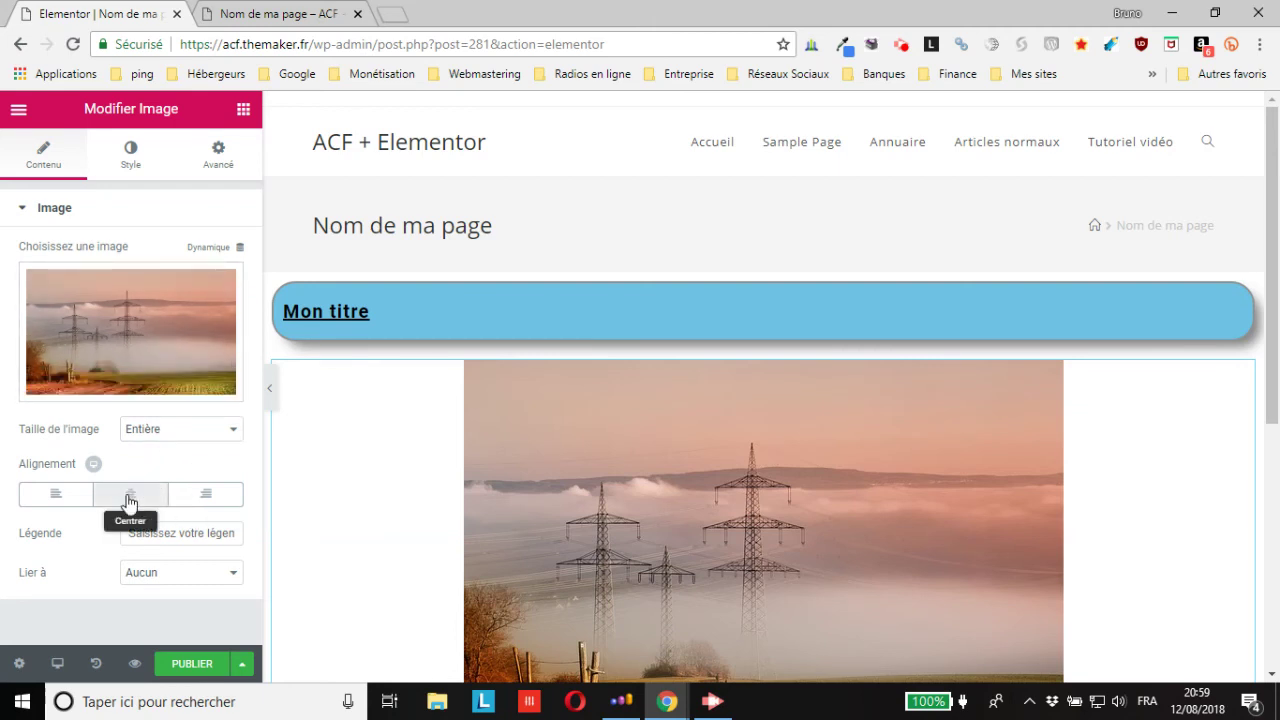
Give the image the caption "Légende".
{"action": "left_click", "coordinate": [196, 539]}
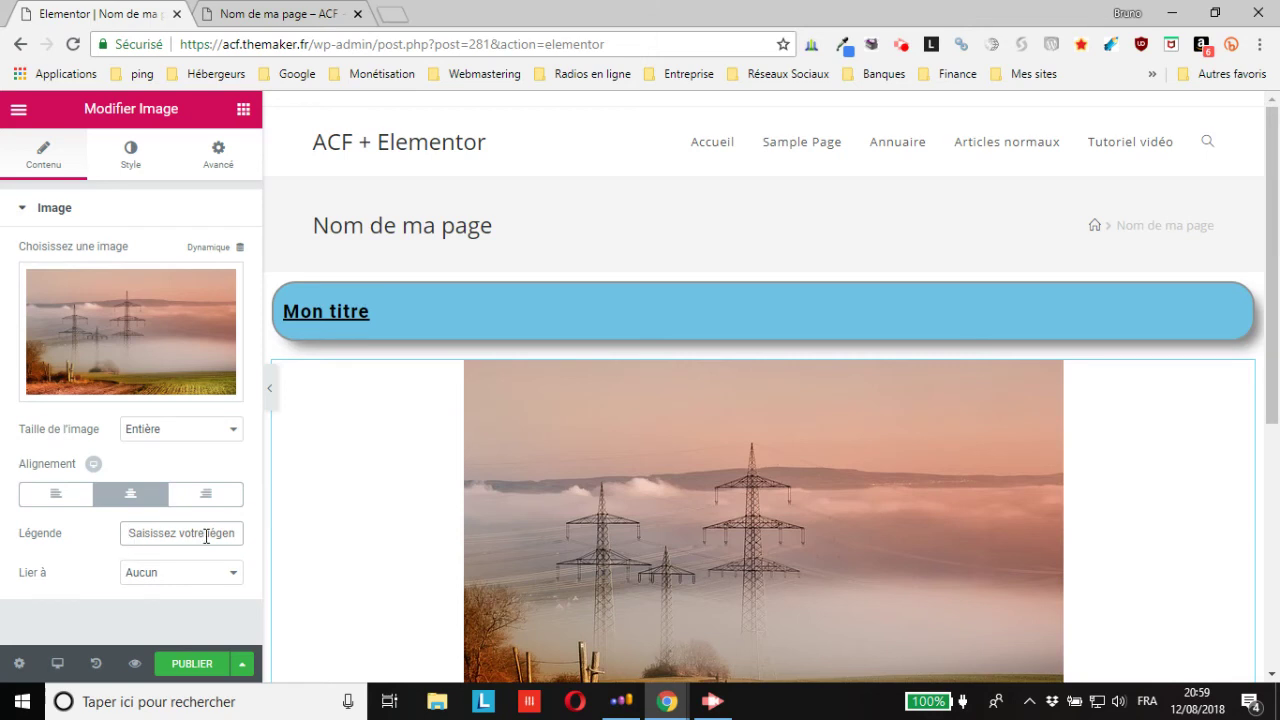
{"action": "type", "text": "Légende"}
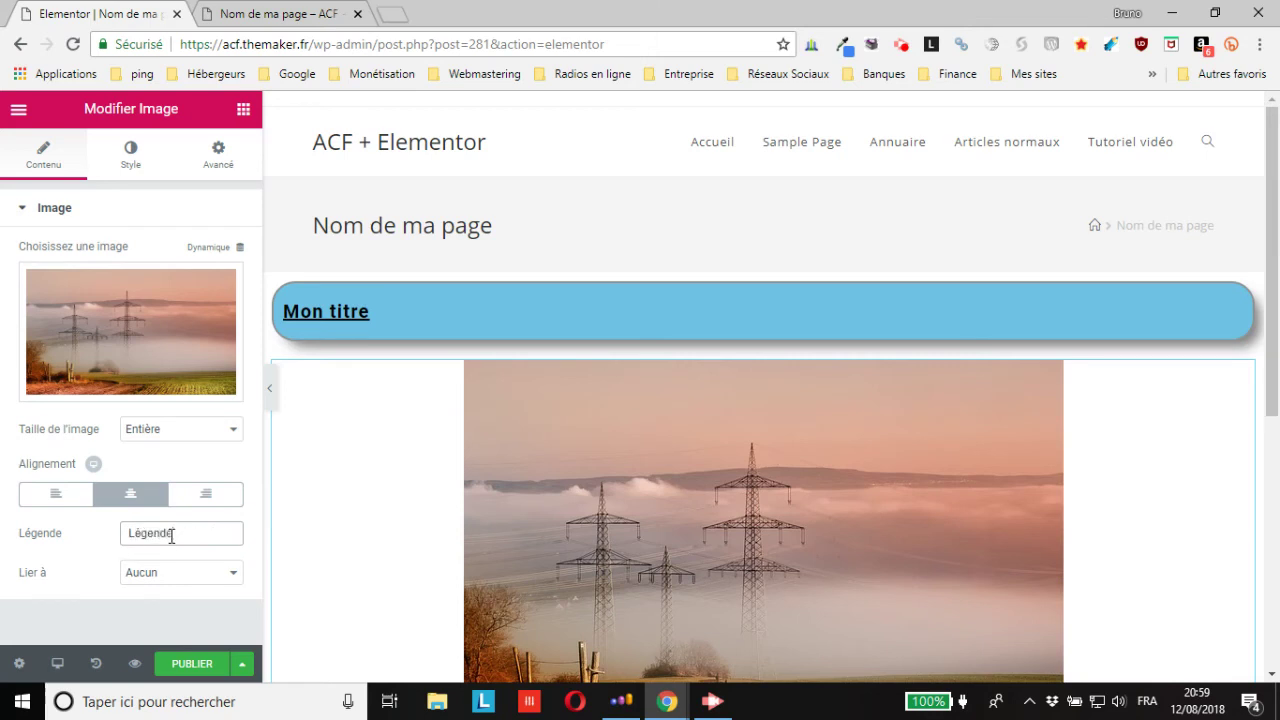
{"action": "key", "text": "Tab"}
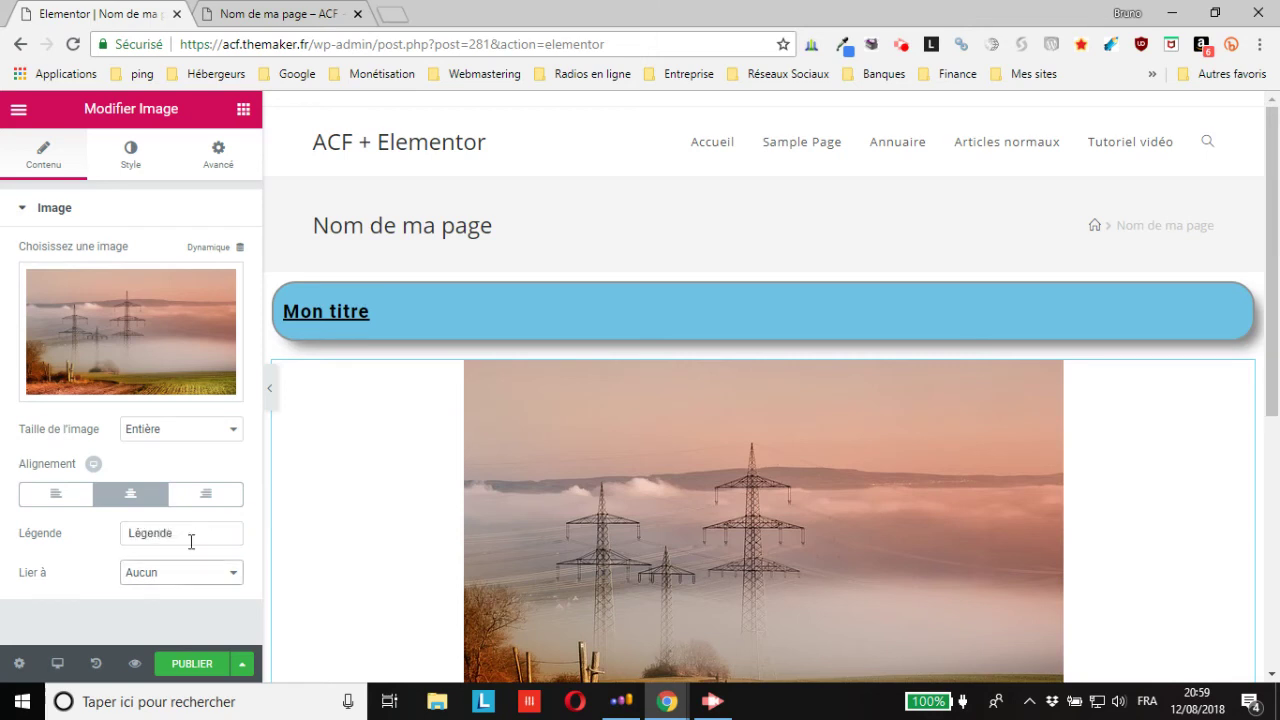
Link the image to a URL personnalisée and enter the https address of the site owner's own website.
{"action": "left_click", "coordinate": [197, 585]}
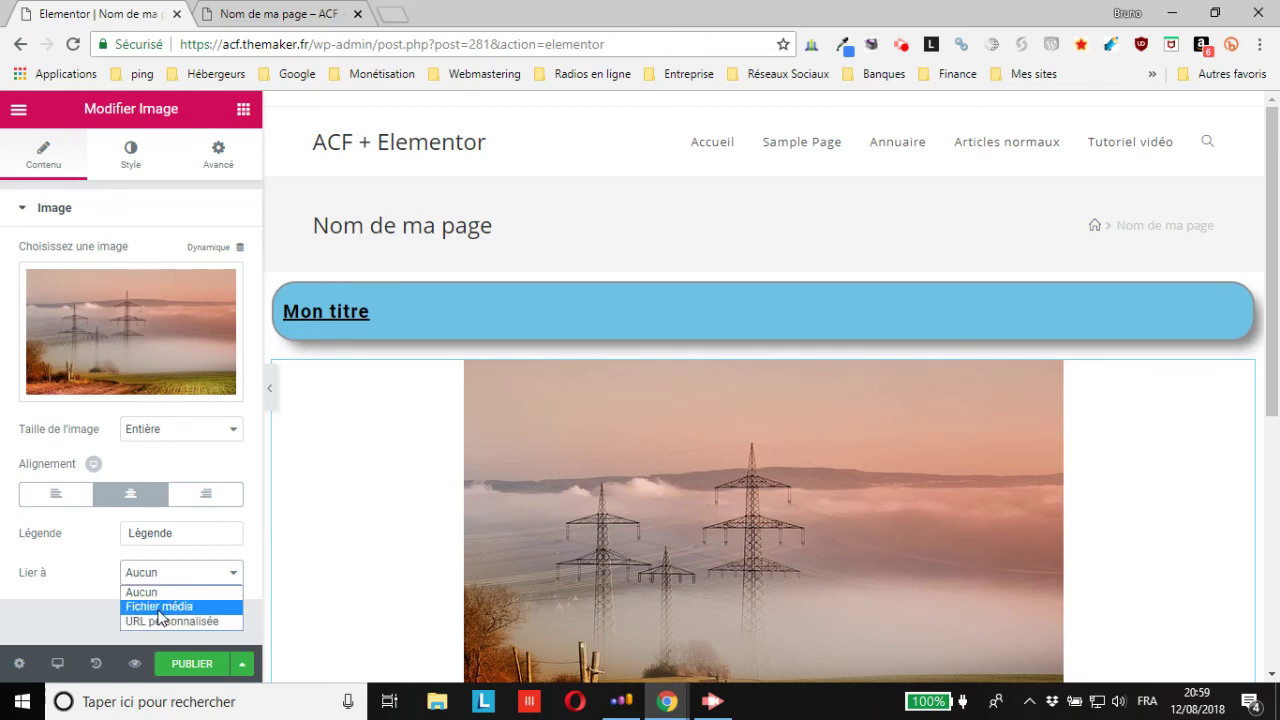
{"action": "left_click", "coordinate": [183, 622]}
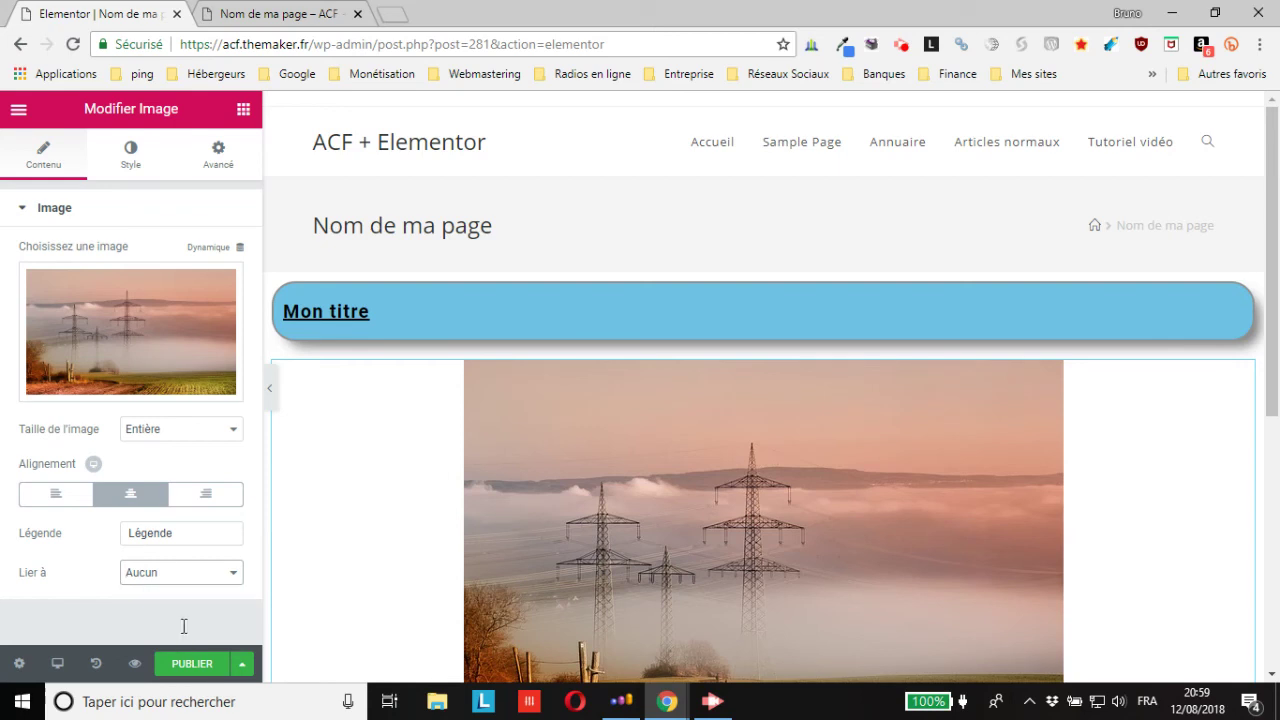
{"action": "left_click", "coordinate": [171, 578]}
{"action": "left_click", "coordinate": [173, 622]}
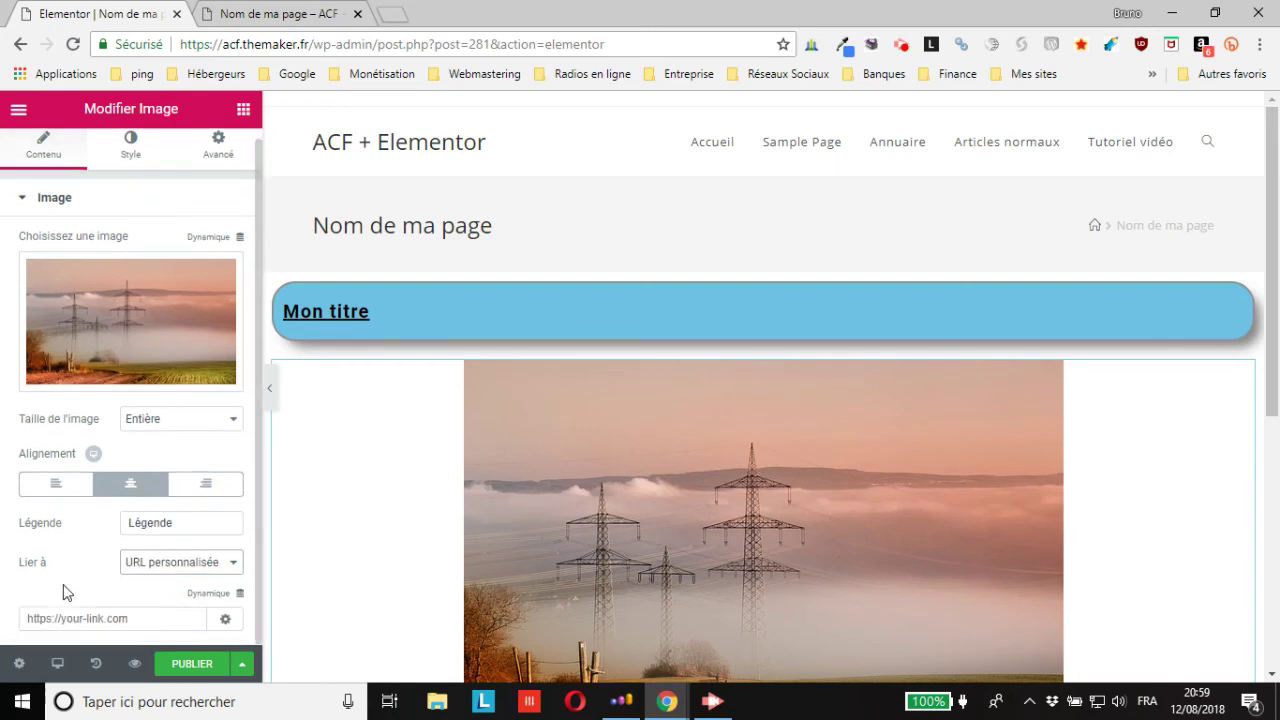
{"action": "left_click", "coordinate": [153, 625]}
{"action": "type", "text": "https://brunotritsch.fr"}
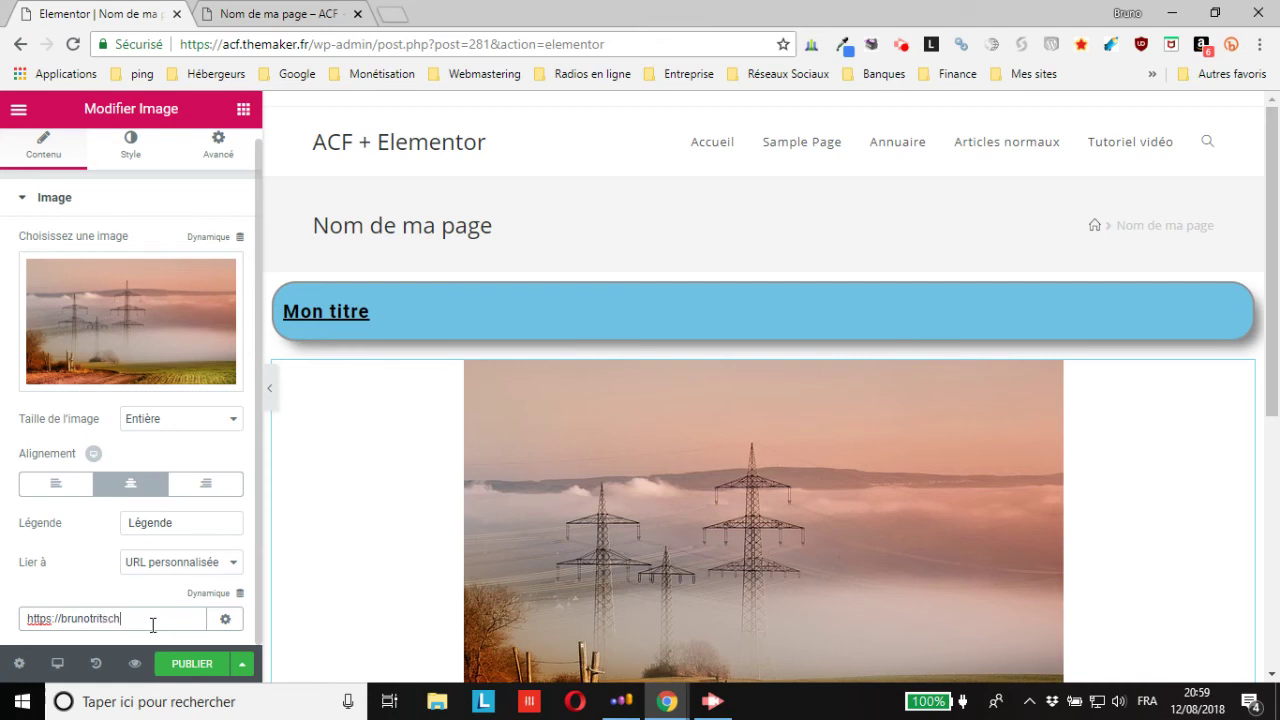
Save the page as a draft and test the image's link in the browser preview, returning to the editor.
{"action": "left_click", "coordinate": [242, 663]}
{"action": "left_click", "coordinate": [113, 582]}
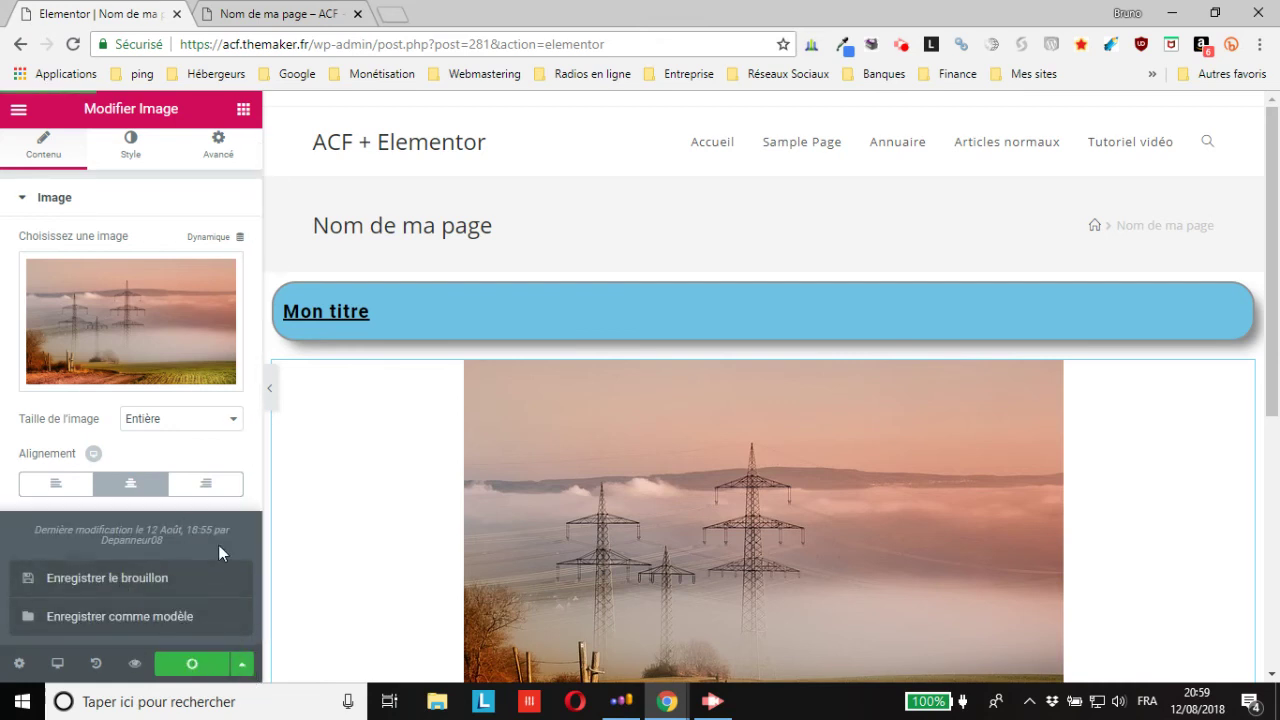
{"action": "left_click", "coordinate": [268, 13]}
{"action": "scroll", "coordinate": [169, 390], "scroll_direction": "down", "scroll_amount": 3}
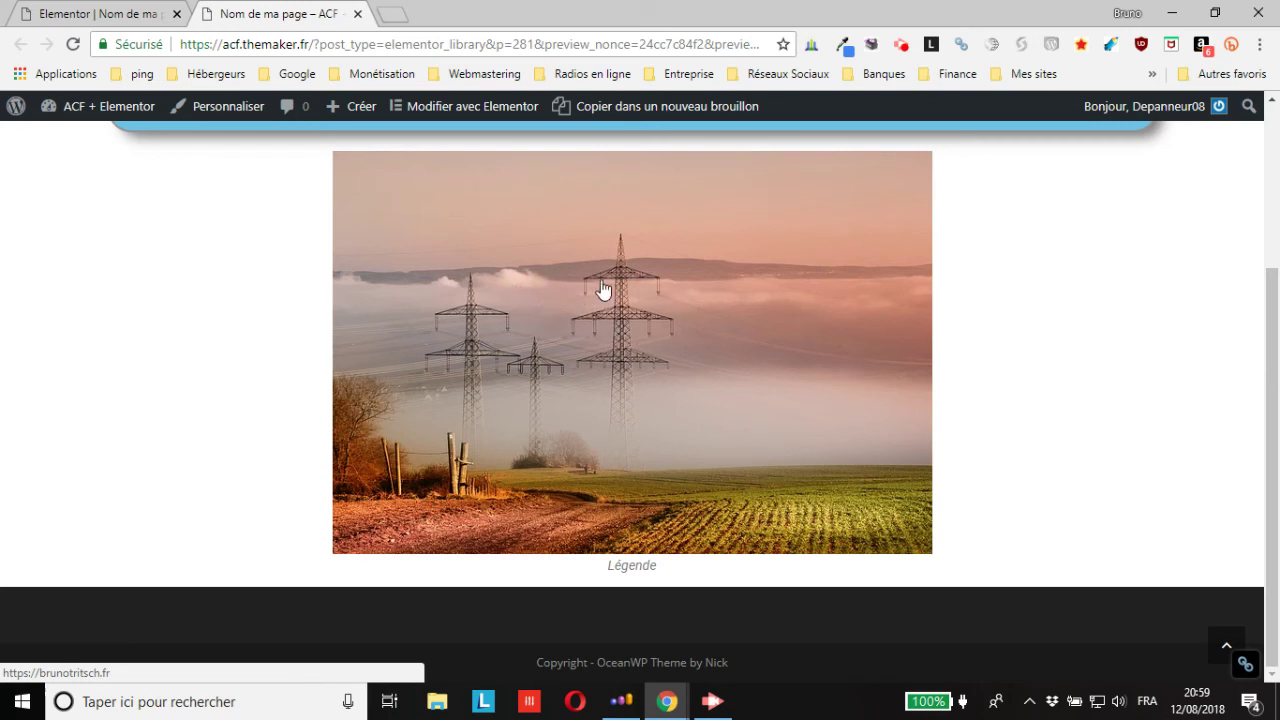
{"action": "left_click", "coordinate": [556, 331]}
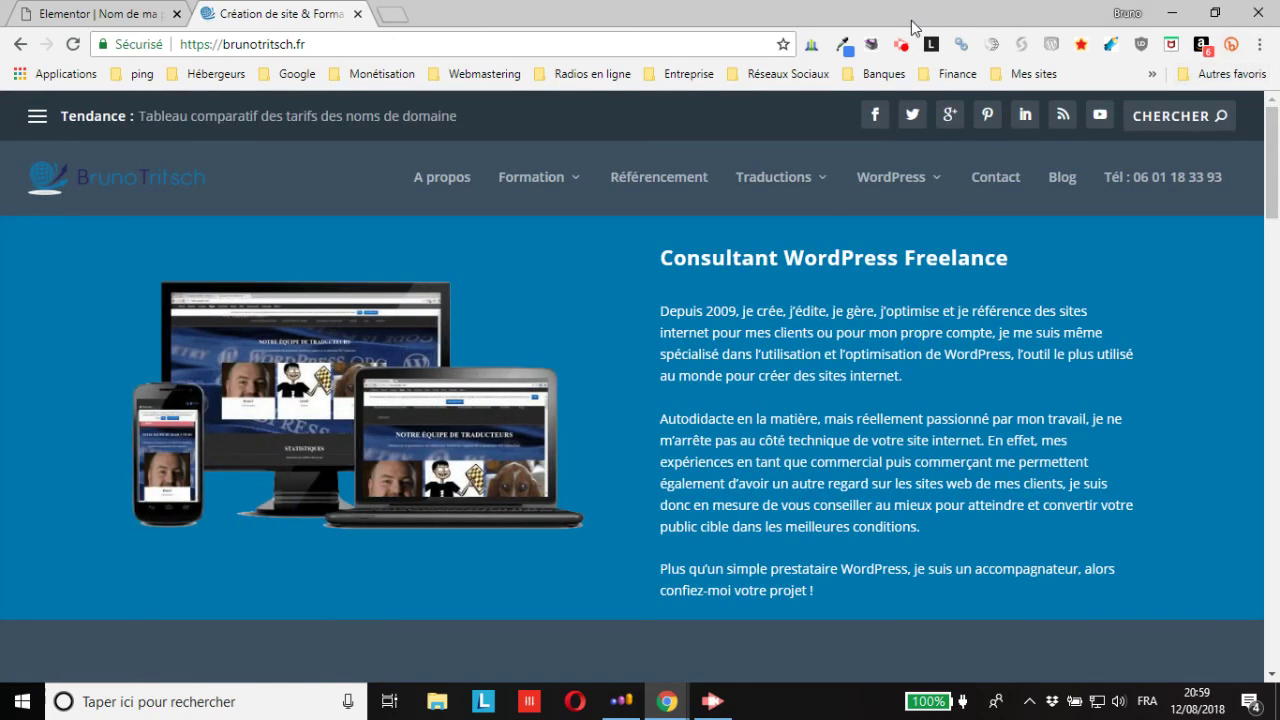
{"action": "left_click", "coordinate": [20, 44]}
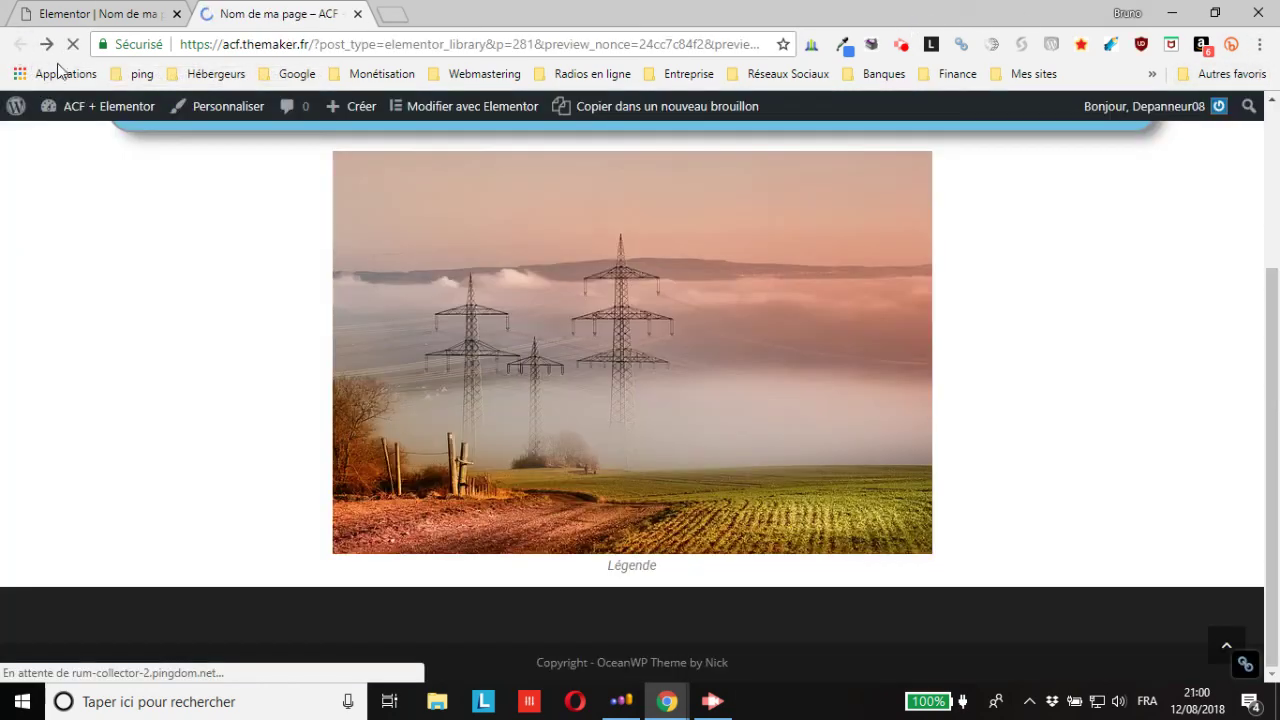
{"action": "left_click", "coordinate": [120, 14]}
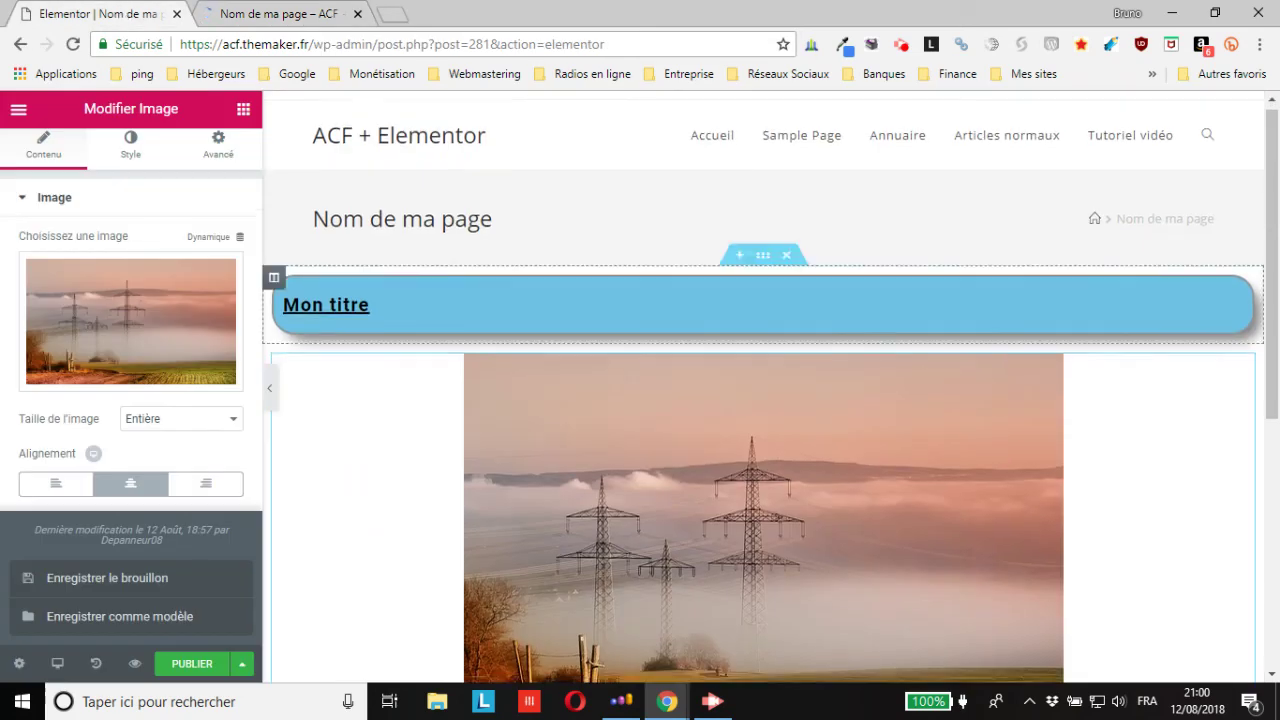
Add an Éditeur de texte widget directly below the captioned image.
{"action": "scroll", "coordinate": [763, 400], "scroll_direction": "down", "scroll_amount": 3}
{"action": "scroll", "coordinate": [763, 400], "scroll_direction": "up", "scroll_amount": 2}
{"action": "scroll", "coordinate": [763, 400], "scroll_direction": "down", "scroll_amount": 1}
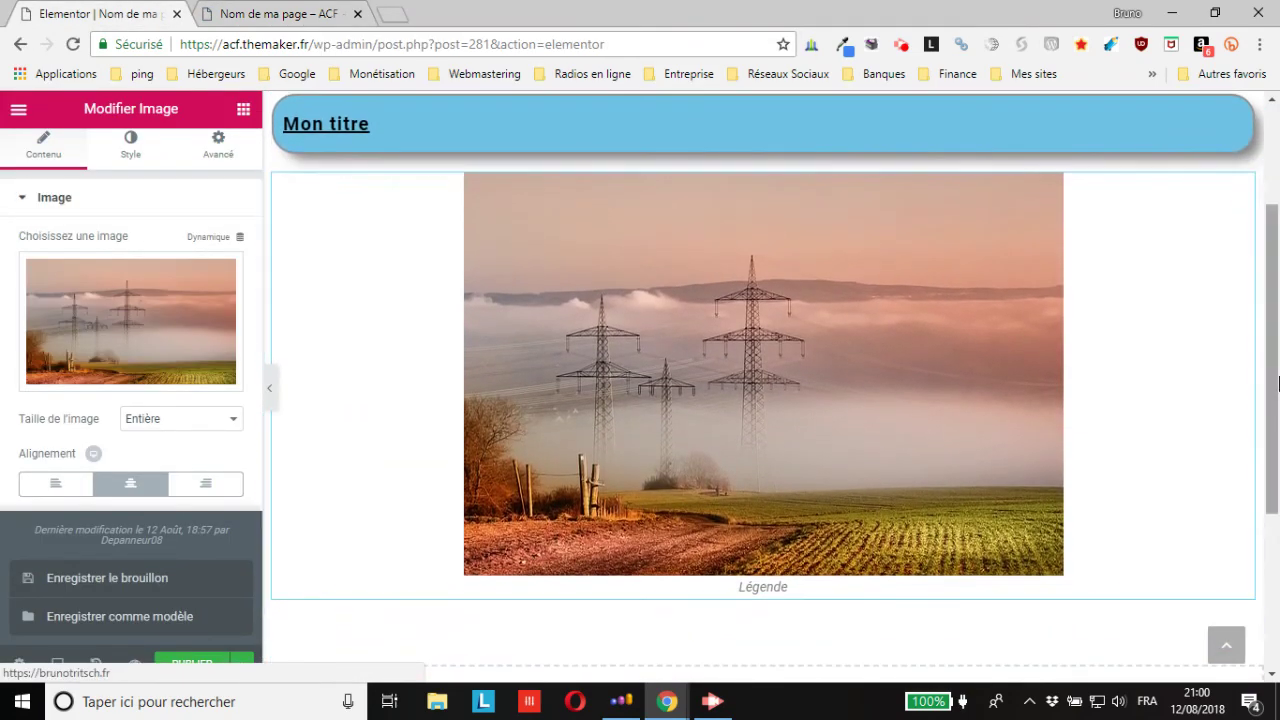
{"action": "left_click", "coordinate": [243, 110]}
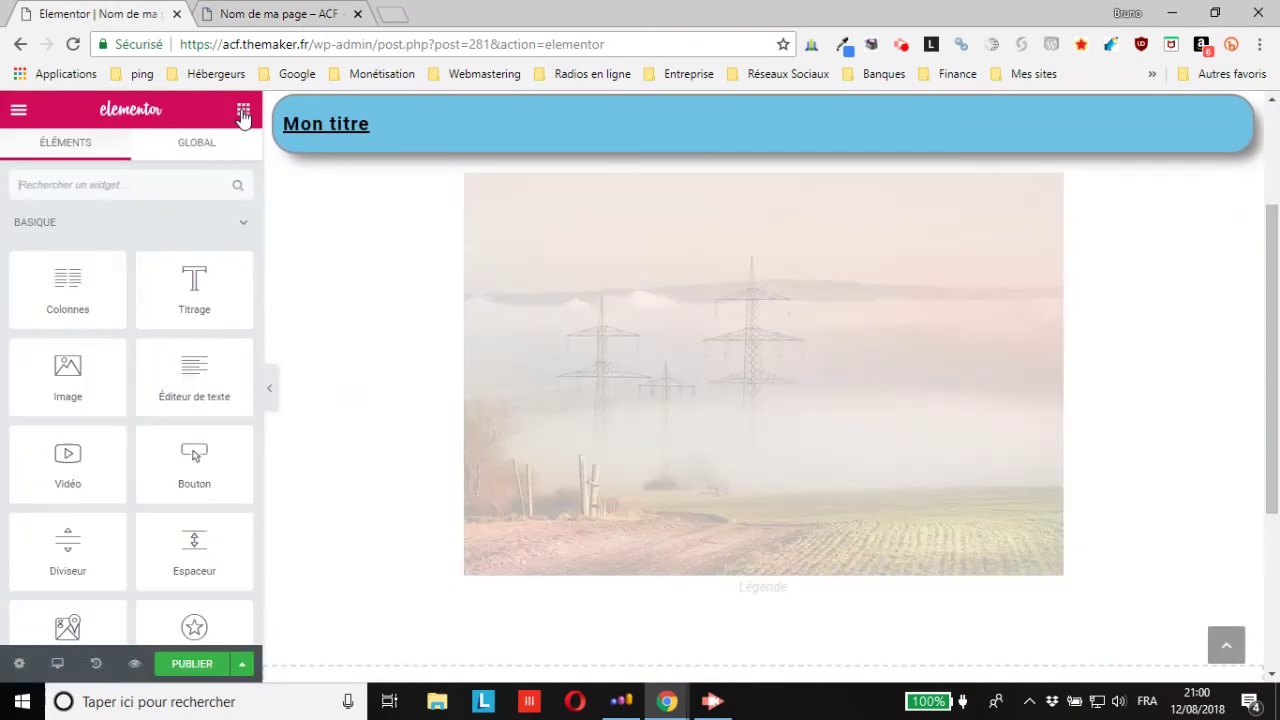
{"action": "scroll", "coordinate": [763, 400], "scroll_direction": "down", "scroll_amount": 3}
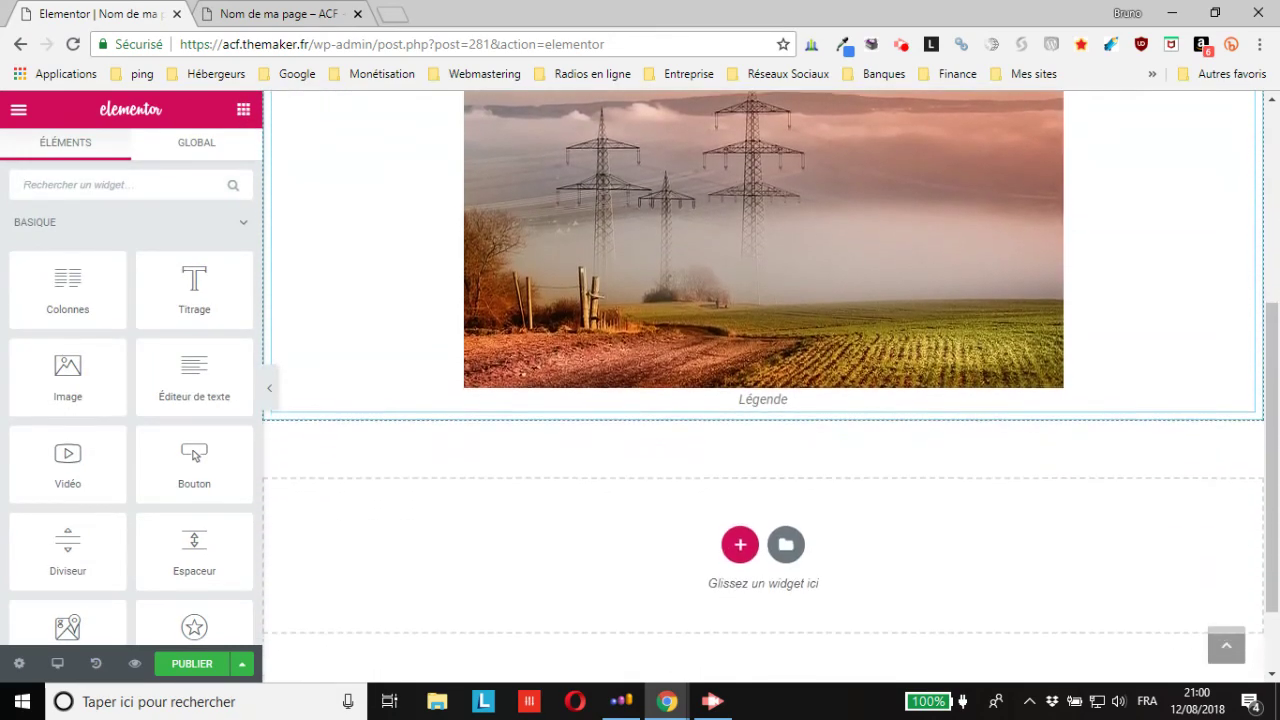
{"action": "left_click_drag", "start_coordinate": [194, 388], "coordinate": [749, 443]}
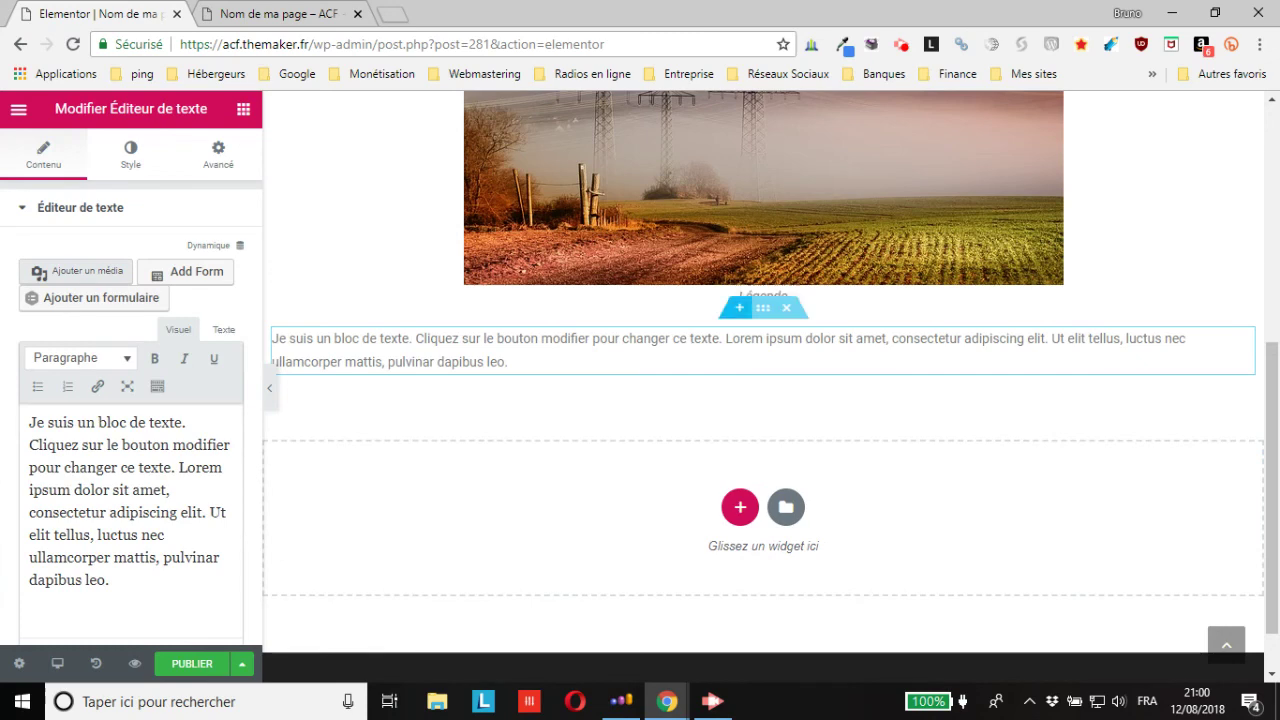
Open faux-texte.com/lorem-ipsum-5.htm in a new browser tab and copy its five paragraphs of placeholder text.
{"action": "left_click", "coordinate": [395, 14]}
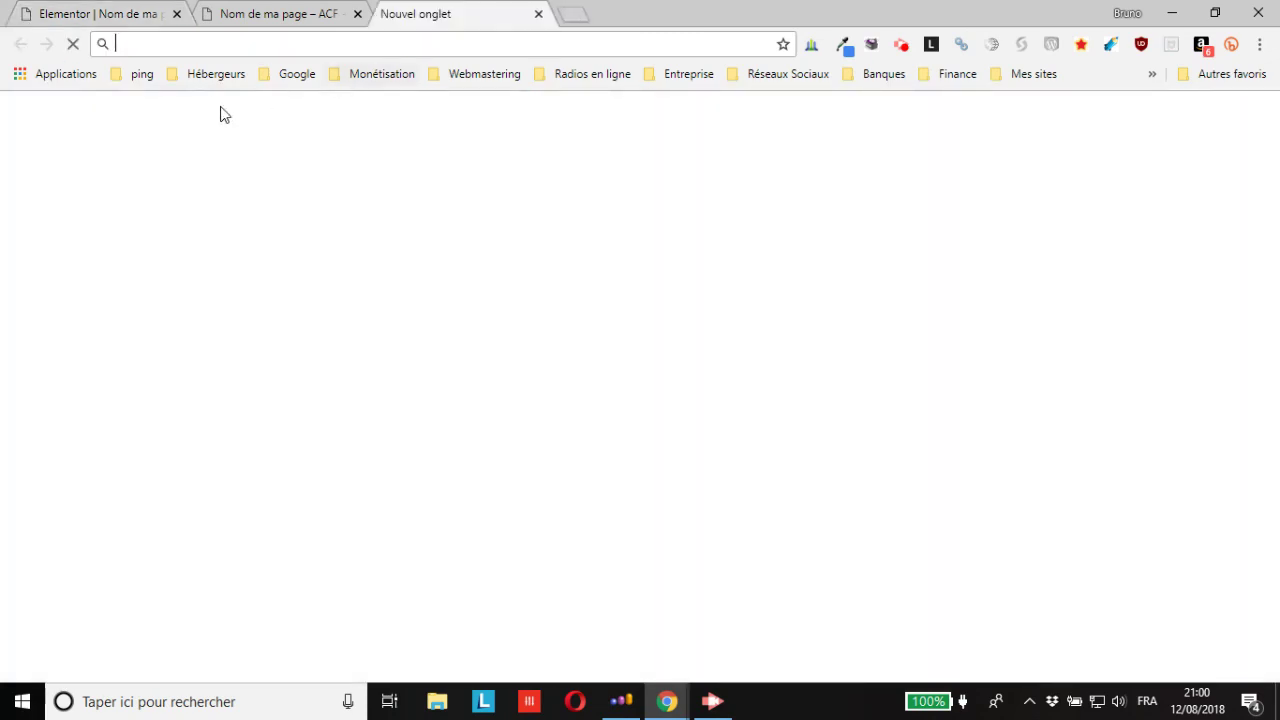
{"action": "type", "text": "faux-texte.com"}
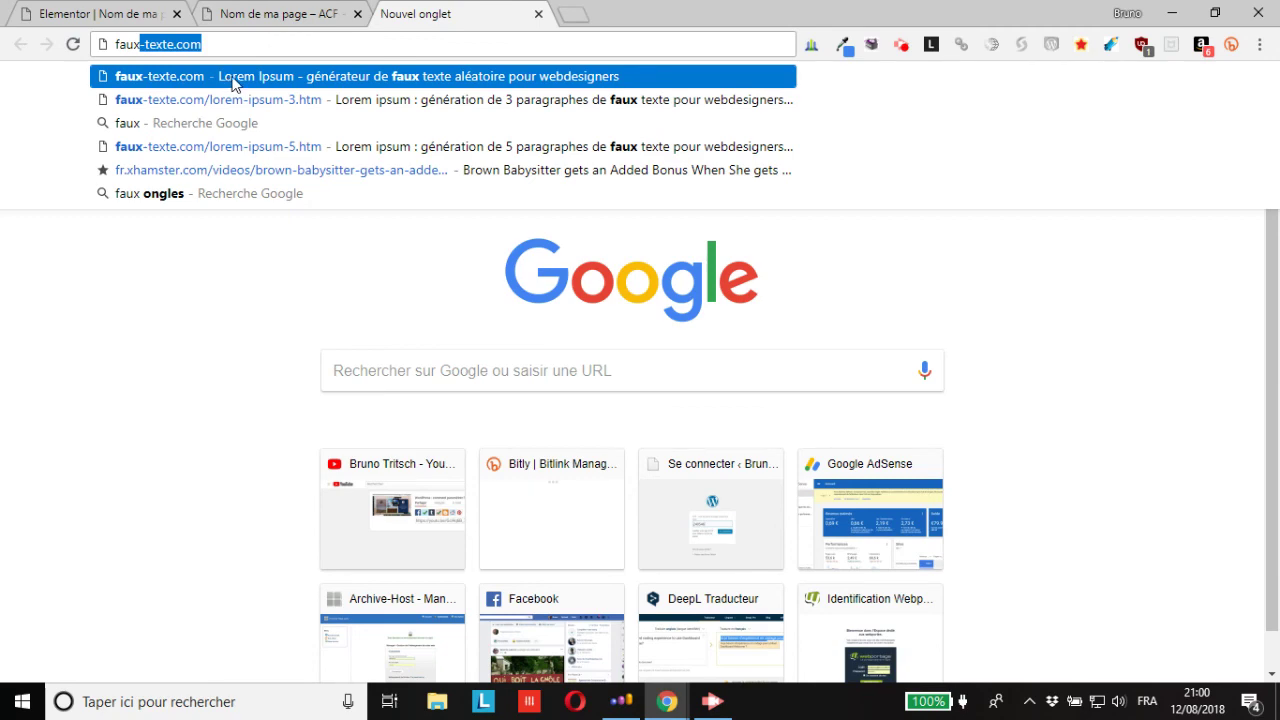
{"action": "left_click", "coordinate": [255, 146]}
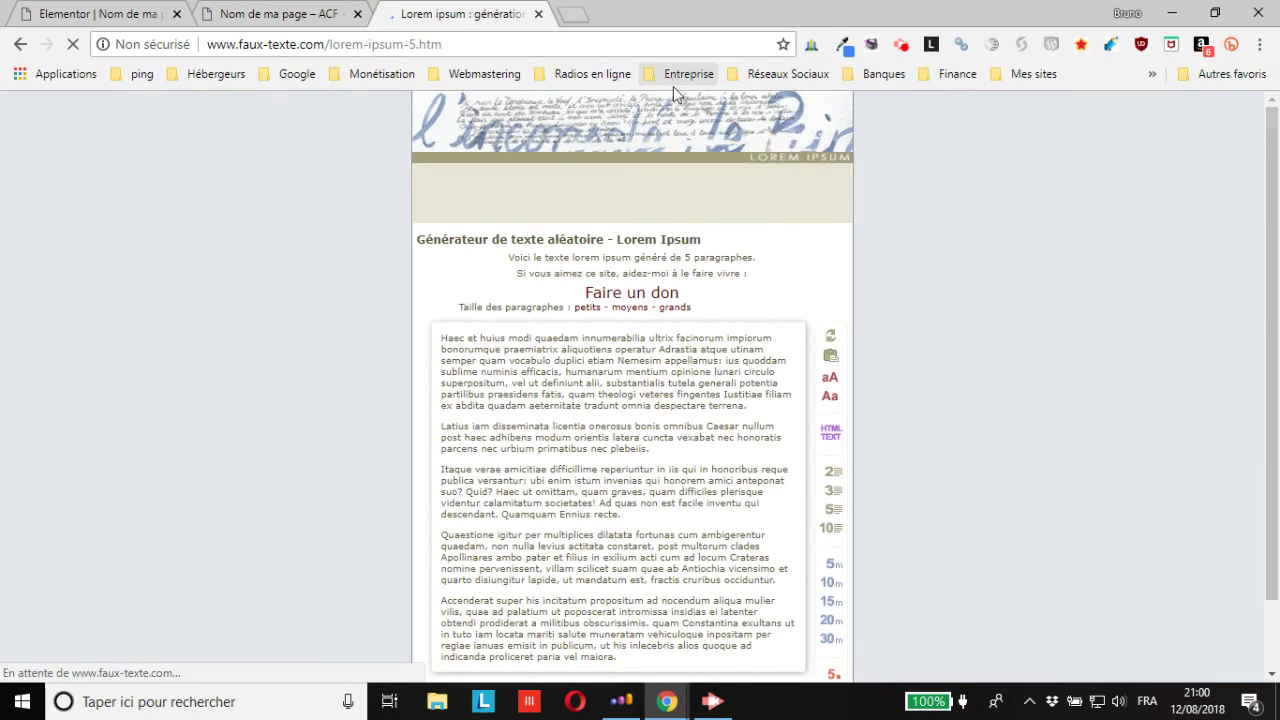
{"action": "scroll", "coordinate": [586, 271], "scroll_direction": "down", "scroll_amount": 2}
{"action": "left_click", "coordinate": [630, 585]}
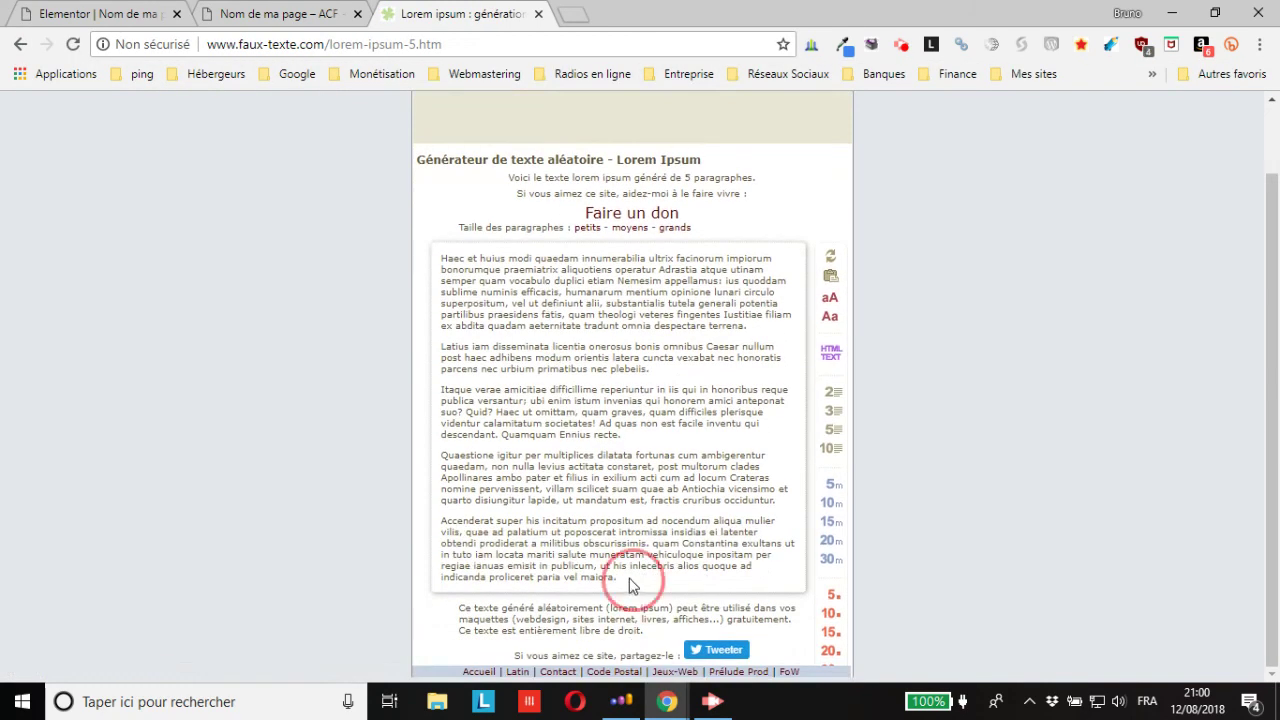
{"action": "left_click_drag", "start_coordinate": [630, 585], "coordinate": [434, 263]}
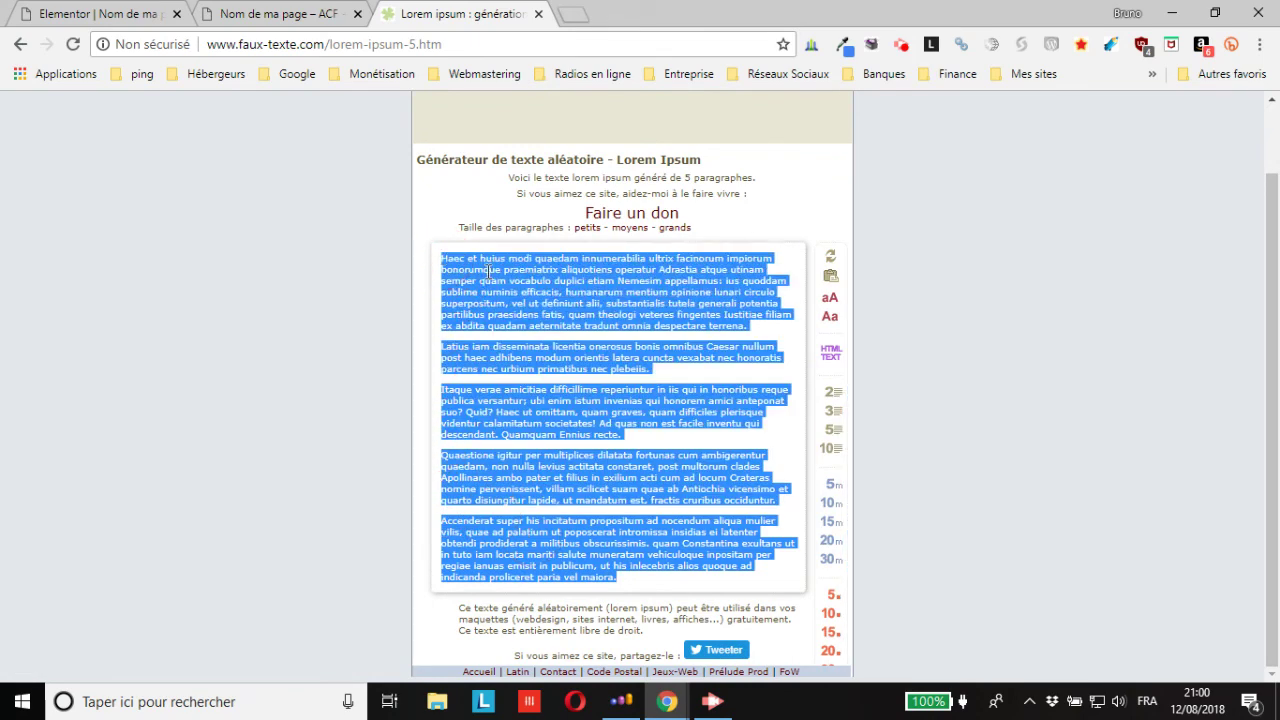
{"action": "right_click", "coordinate": [490, 270]}
{"action": "left_click", "coordinate": [525, 282]}
Replace the default text in the page's text editor widget with the five copied lorem ipsum paragraphs.
{"action": "left_click", "coordinate": [125, 18]}
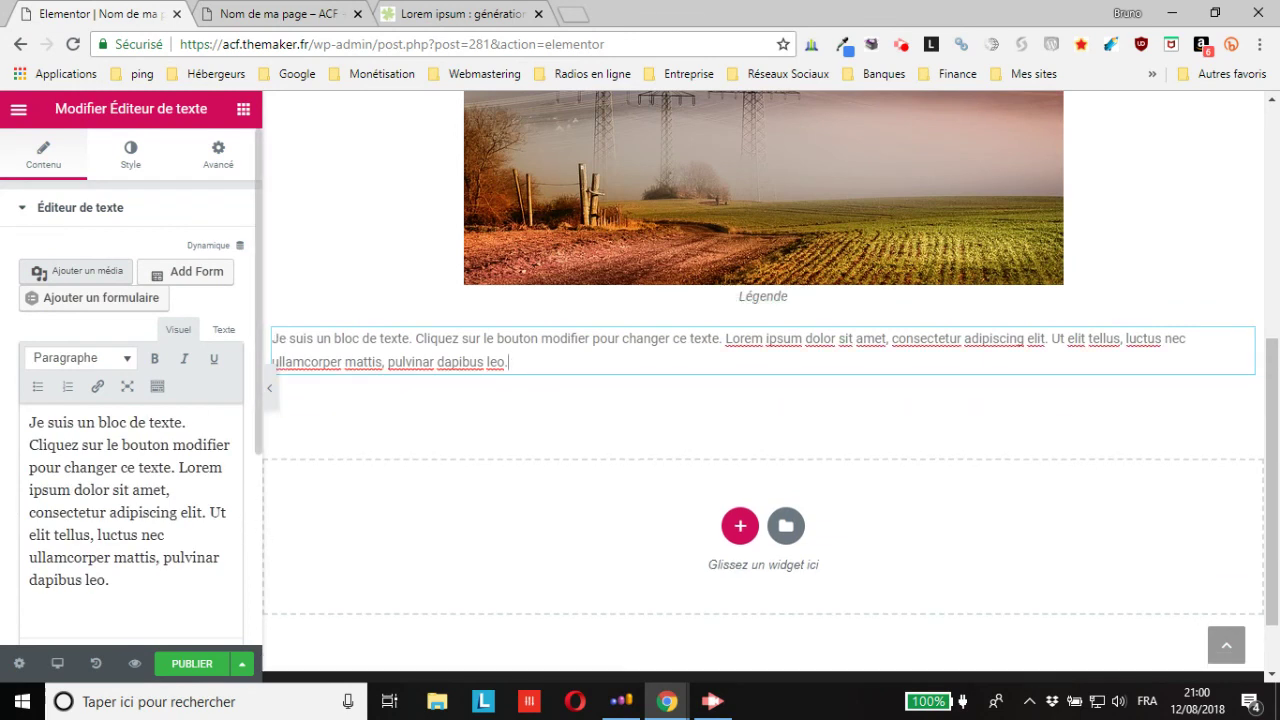
{"action": "left_click_drag", "start_coordinate": [156, 557], "coordinate": [28, 422]}
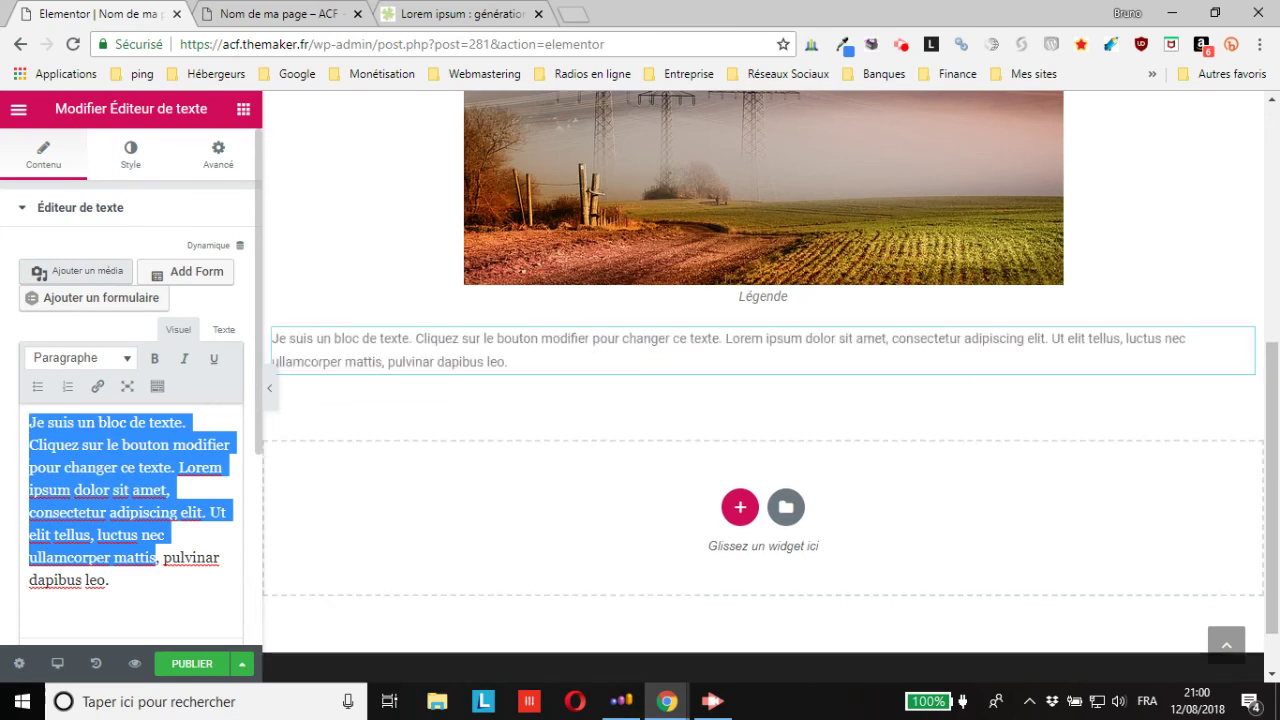
{"action": "key", "text": "Delete"}
{"action": "key", "text": "Delete"}
{"action": "key", "text": "Delete"}
{"action": "key", "text": "Delete"}
{"action": "key", "text": "Delete"}
{"action": "key", "text": "Delete"}
{"action": "key", "text": "Delete"}
{"action": "key", "text": "Delete"}
{"action": "key", "text": "Delete"}
{"action": "key", "text": "Delete"}
{"action": "key", "text": "Delete"}
{"action": "key", "text": "Delete"}
{"action": "key", "text": "Delete"}
{"action": "key", "text": "Delete"}
{"action": "key", "text": "Delete"}
{"action": "key", "text": "Delete"}
{"action": "key", "text": "Delete"}
{"action": "key", "text": "Delete"}
{"action": "key", "text": "Delete"}
{"action": "key", "text": "Delete"}
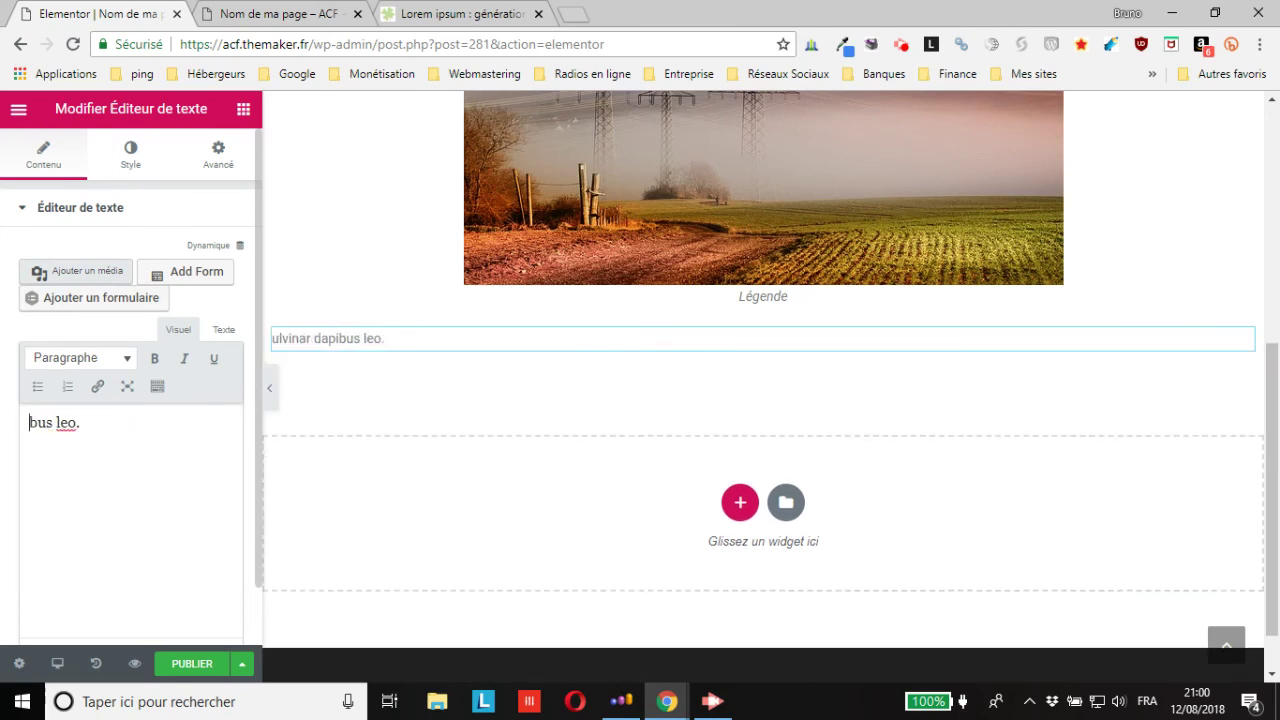
{"action": "key", "text": "ctrl+v"}
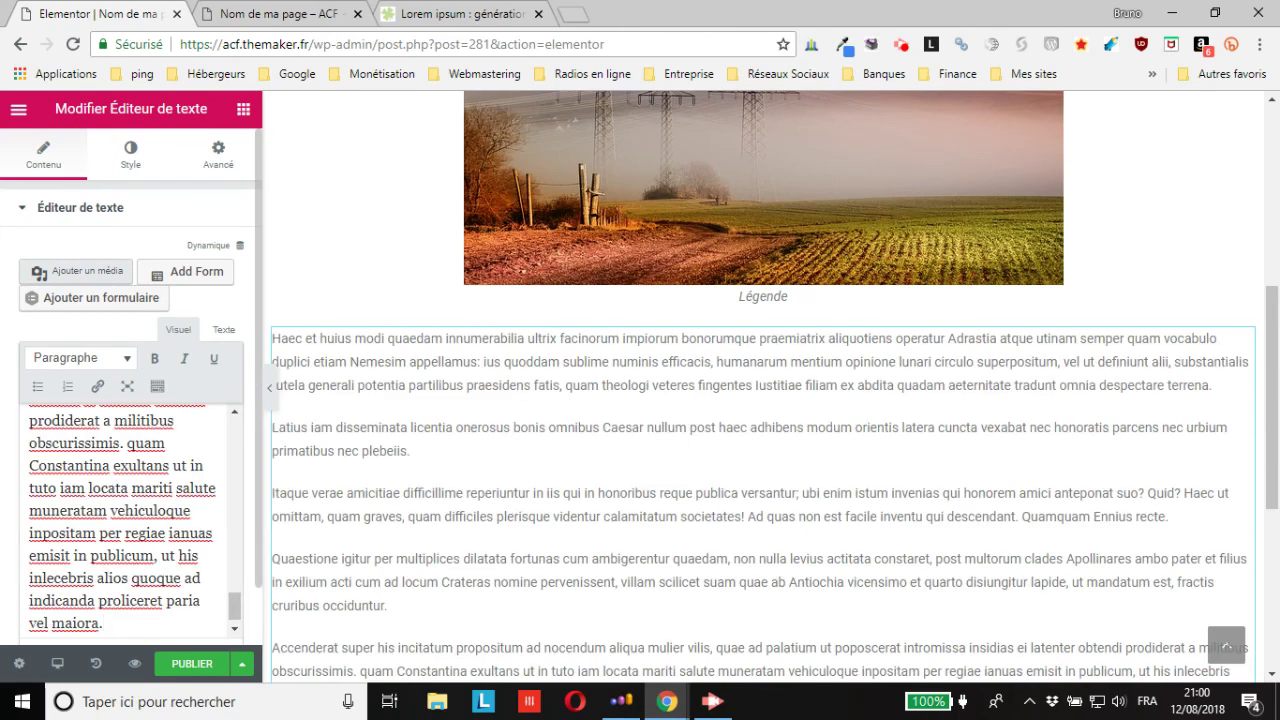
Save the draft with the new text block and review the whole page in the browser preview before returning to the editor.
{"action": "left_click", "coordinate": [242, 663]}
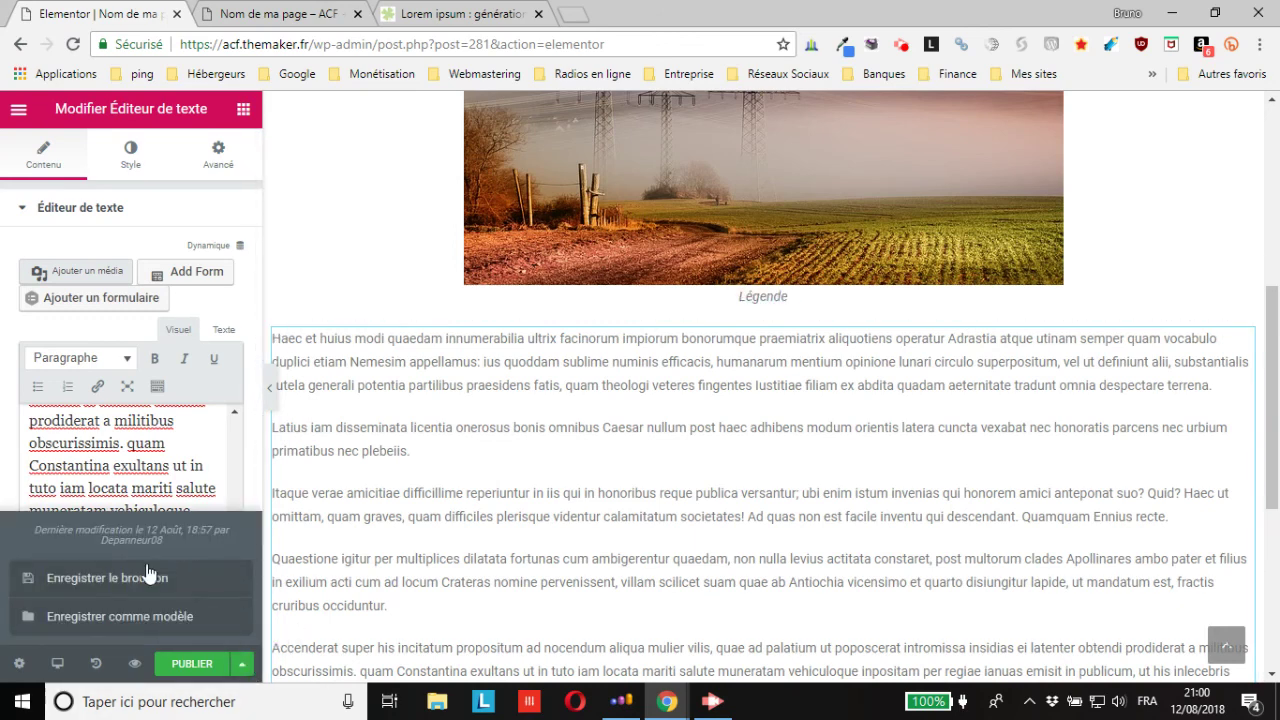
{"action": "left_click", "coordinate": [106, 592]}
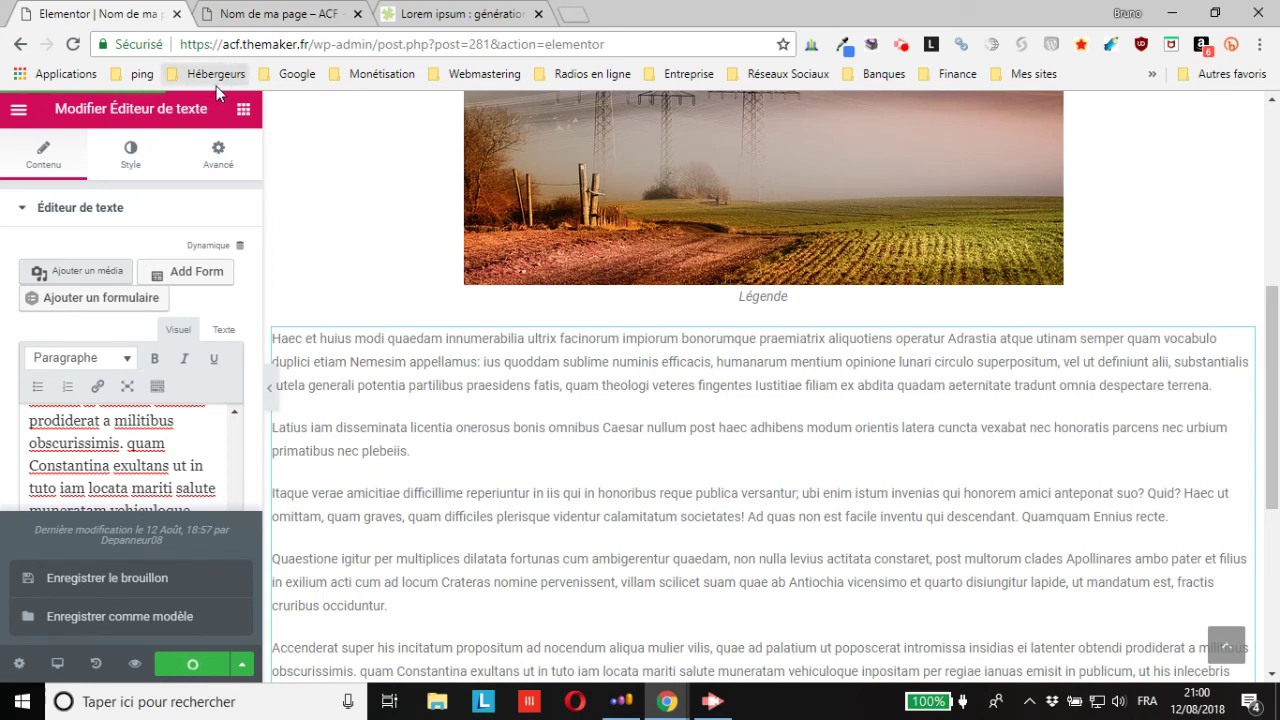
{"action": "left_click", "coordinate": [255, 15]}
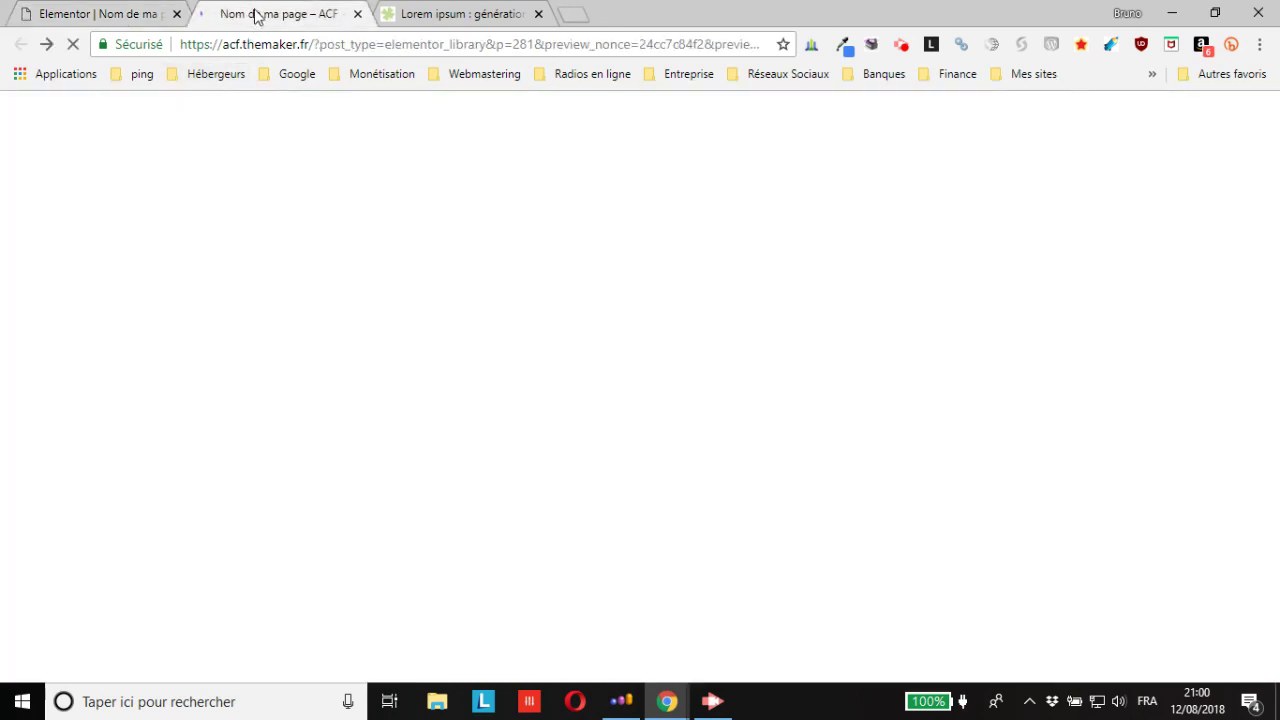
{"action": "scroll", "coordinate": [1195, 419], "scroll_direction": "down", "scroll_amount": 3}
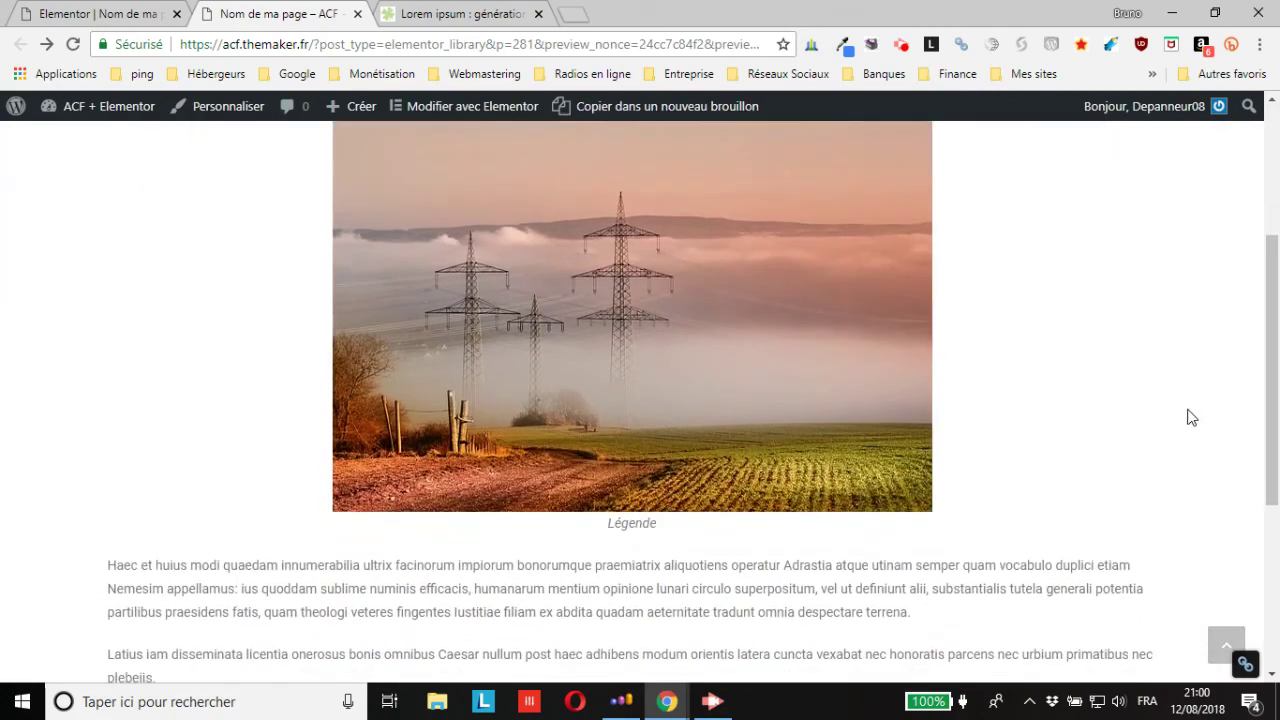
{"action": "scroll", "coordinate": [1150, 412], "scroll_direction": "down", "scroll_amount": 3}
{"action": "scroll", "coordinate": [1112, 430], "scroll_direction": "up", "scroll_amount": 10}
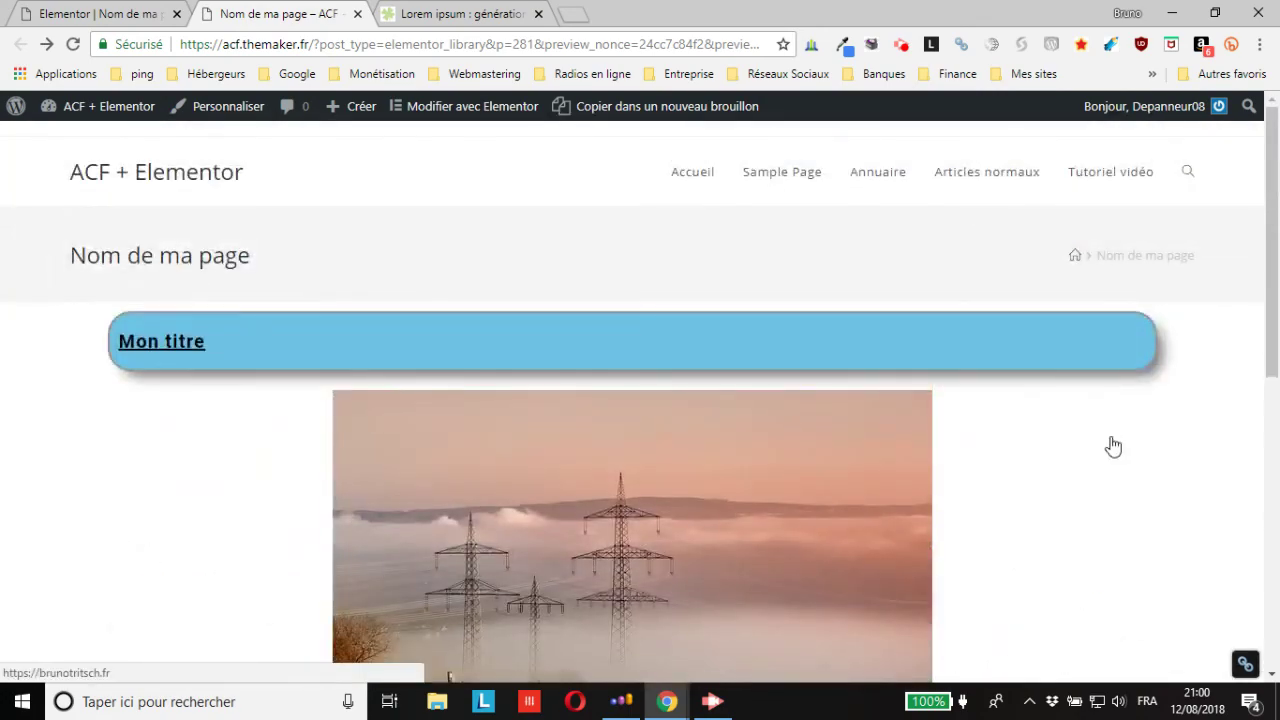
{"action": "scroll", "coordinate": [1112, 449], "scroll_direction": "down", "scroll_amount": 2}
{"action": "scroll", "coordinate": [1111, 450], "scroll_direction": "up", "scroll_amount": 2}
{"action": "scroll", "coordinate": [1109, 453], "scroll_direction": "down", "scroll_amount": 8}
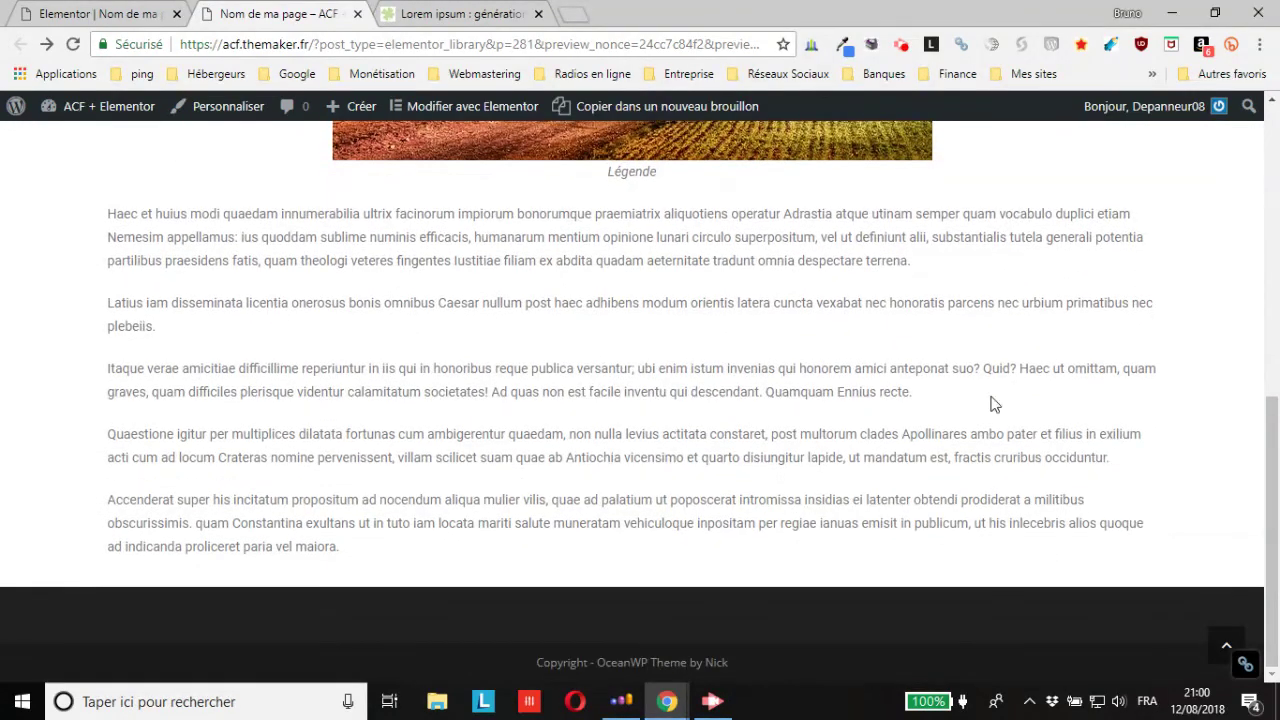
{"action": "left_click", "coordinate": [130, 14]}
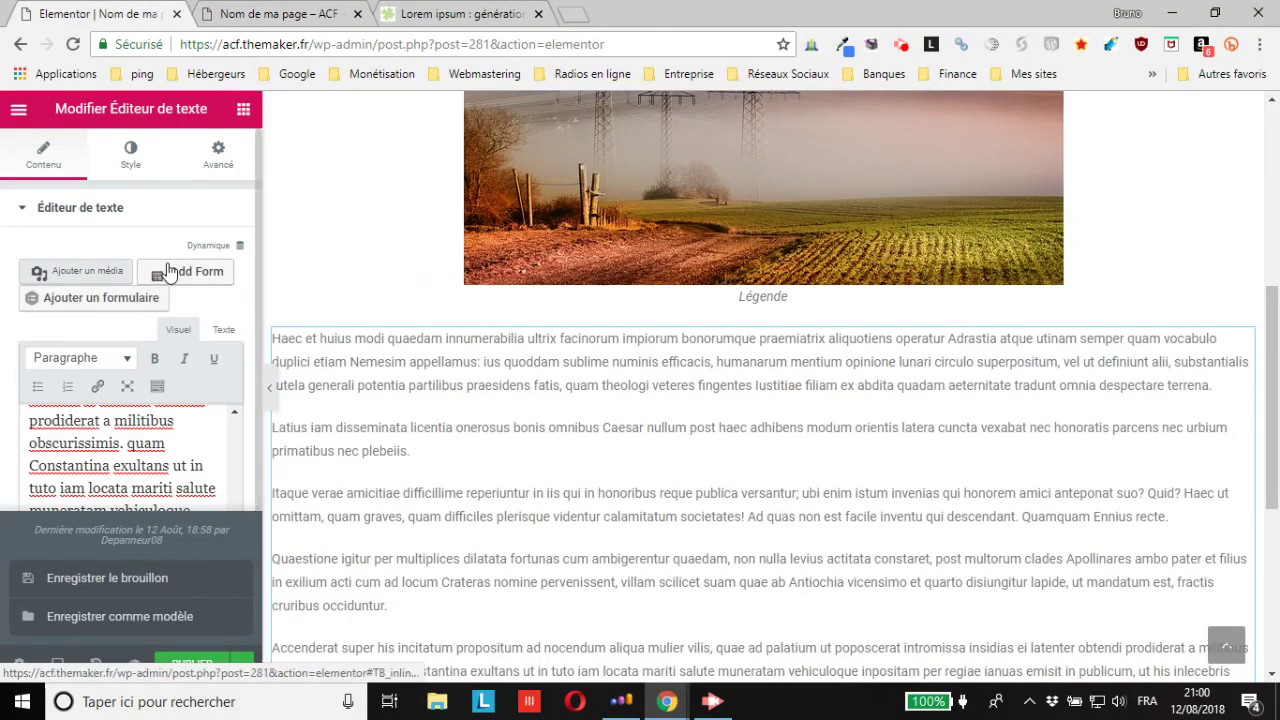
Look through the available Elementor widgets, from the basic and Pro elements down to the Site and WordPress categories.
{"action": "left_click", "coordinate": [242, 112]}
{"action": "scroll", "coordinate": [140, 347], "scroll_direction": "down", "scroll_amount": 3}
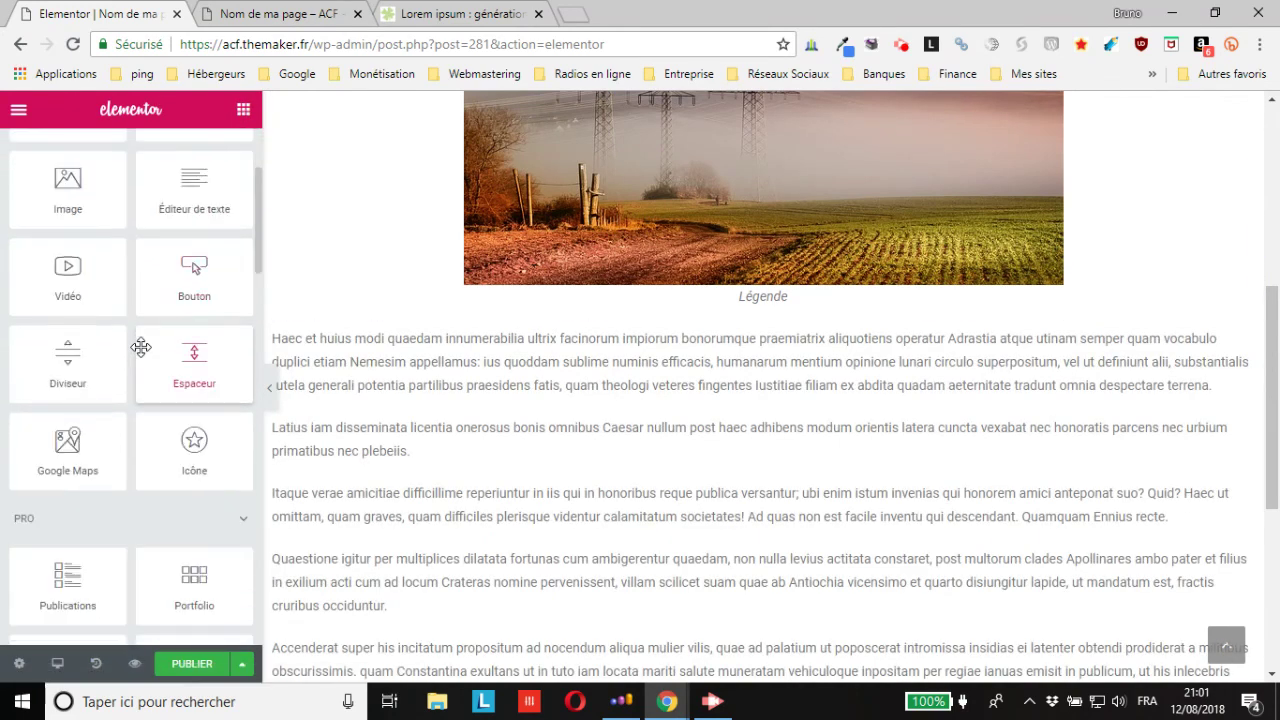
{"action": "scroll", "coordinate": [150, 364], "scroll_direction": "down", "scroll_amount": 10}
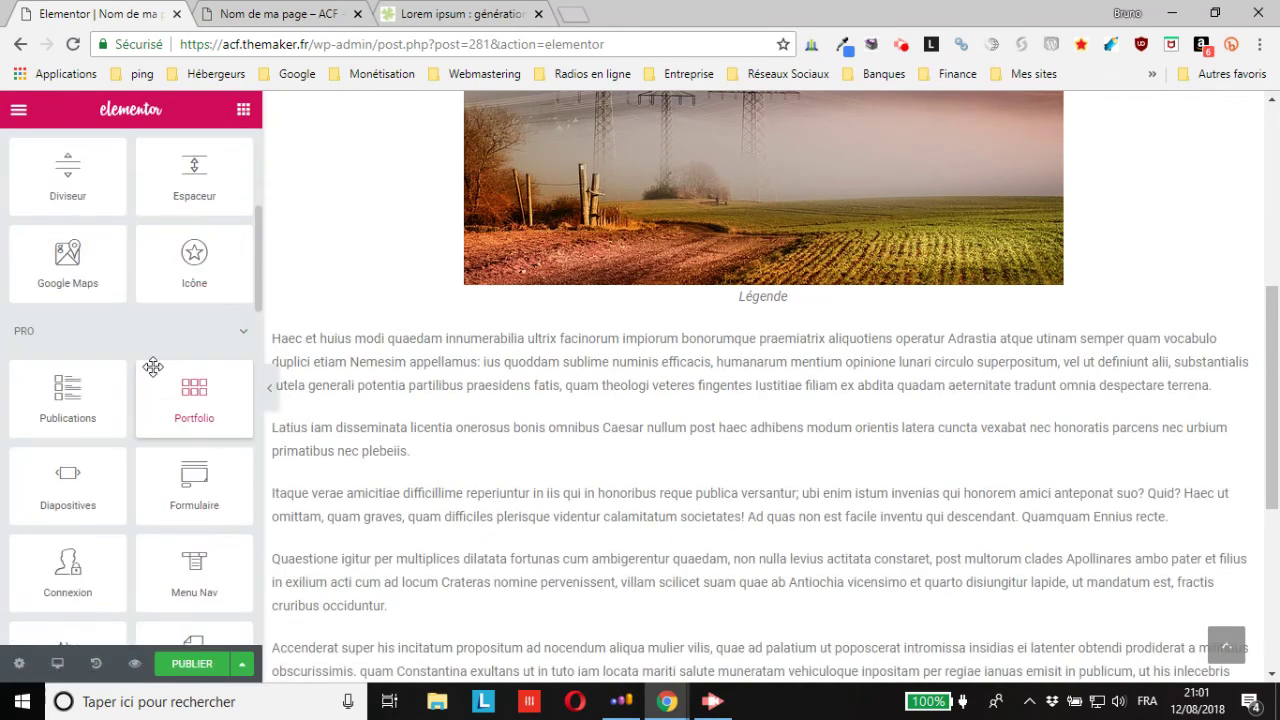
{"action": "scroll", "coordinate": [152, 366], "scroll_direction": "down", "scroll_amount": 6}
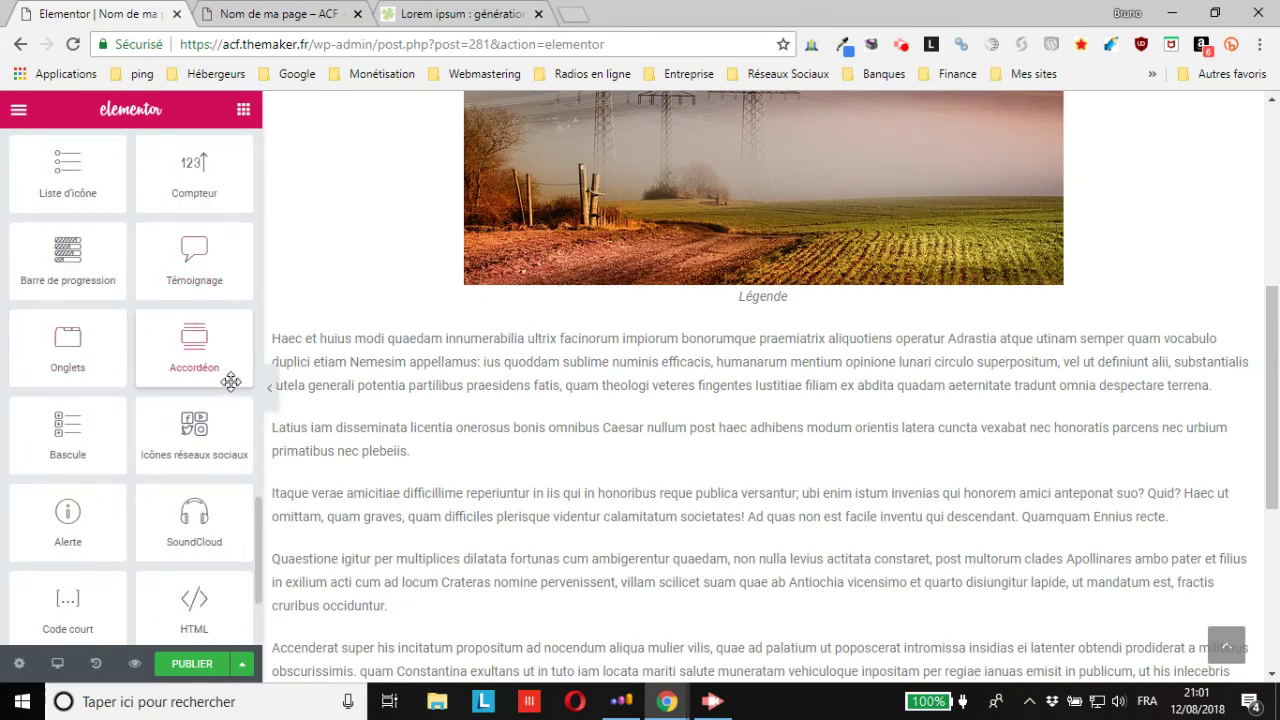
{"action": "scroll", "coordinate": [100, 330], "scroll_direction": "down", "scroll_amount": 2}
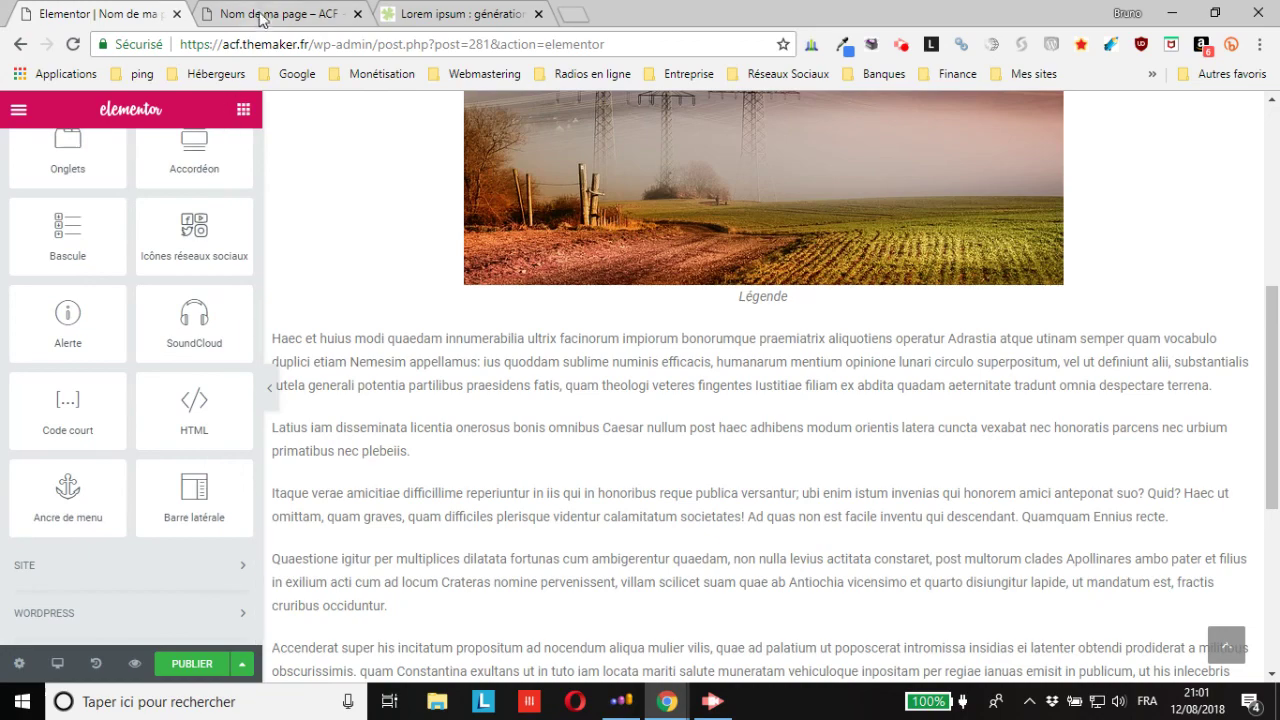
Review the upper part of the page in the browser preview and publish the page from the Elementor editor.
{"action": "left_click", "coordinate": [318, 18]}
{"action": "scroll", "coordinate": [420, 380], "scroll_direction": "up", "scroll_amount": 10}
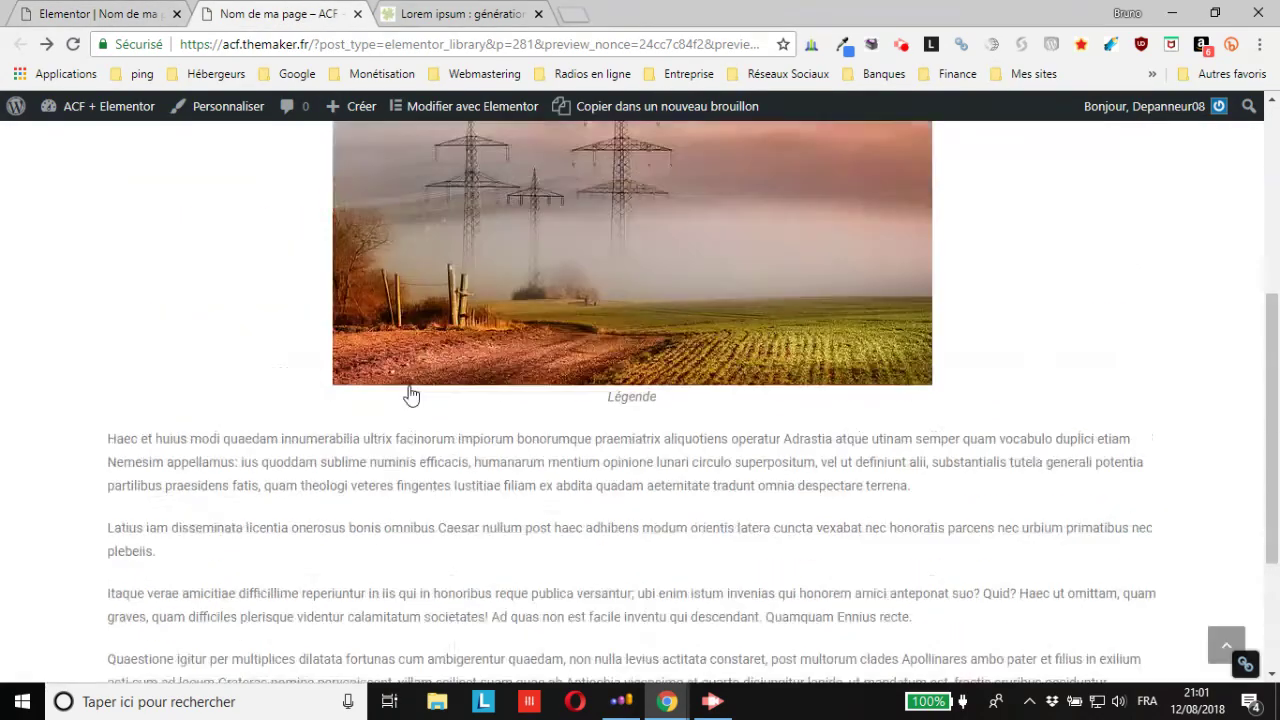
{"action": "left_click", "coordinate": [90, 14]}
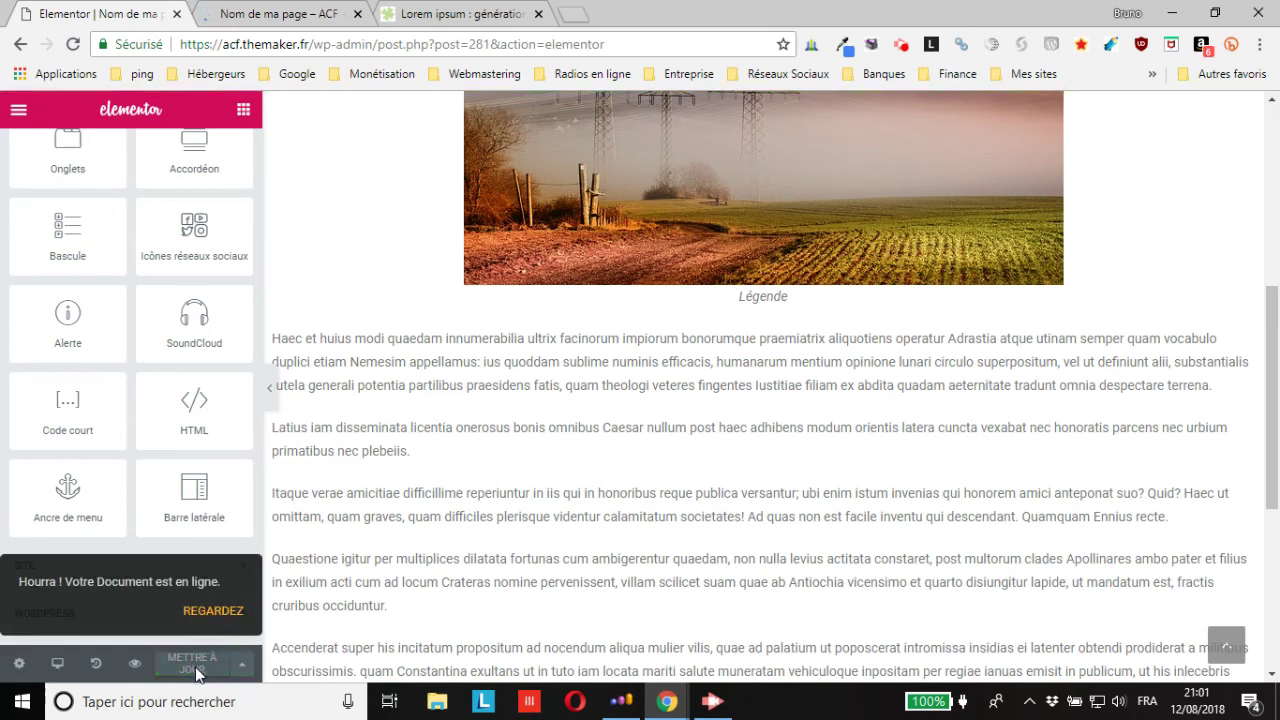
Leave the Elementor editor and return to the page's edit screen in the WordPress dashboard.
{"action": "left_click", "coordinate": [18, 110]}
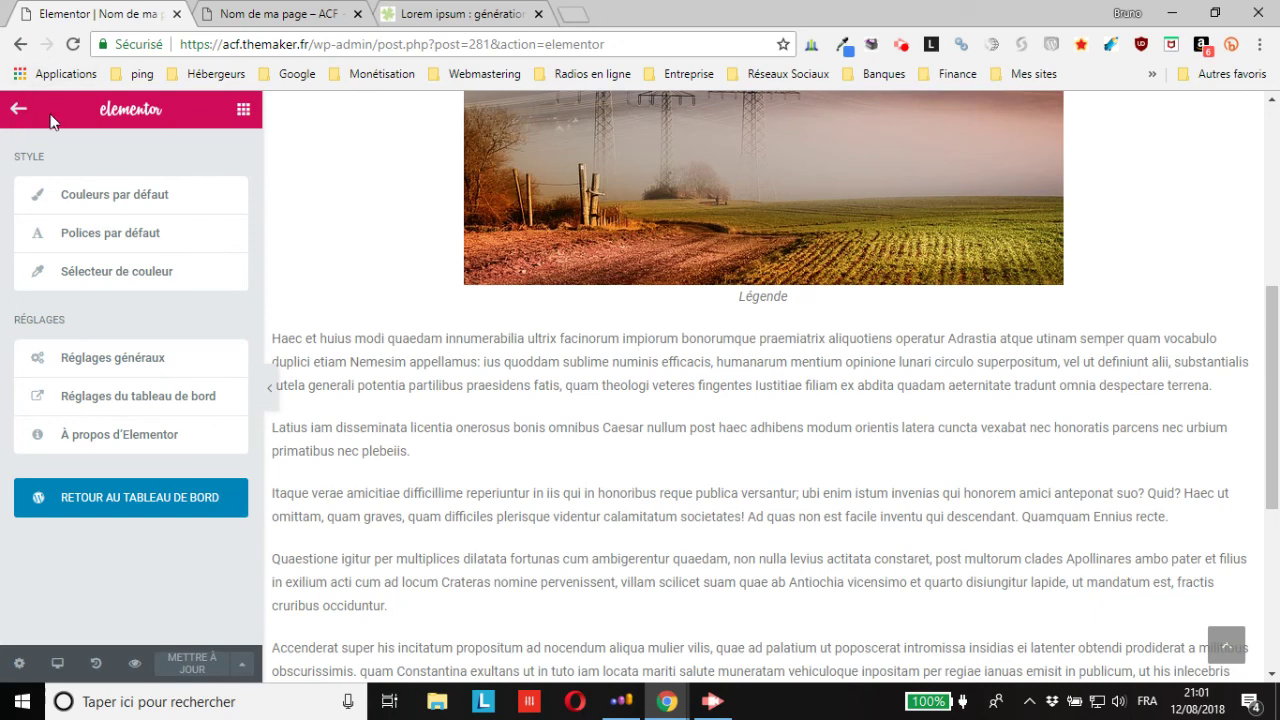
{"action": "left_click", "coordinate": [243, 109]}
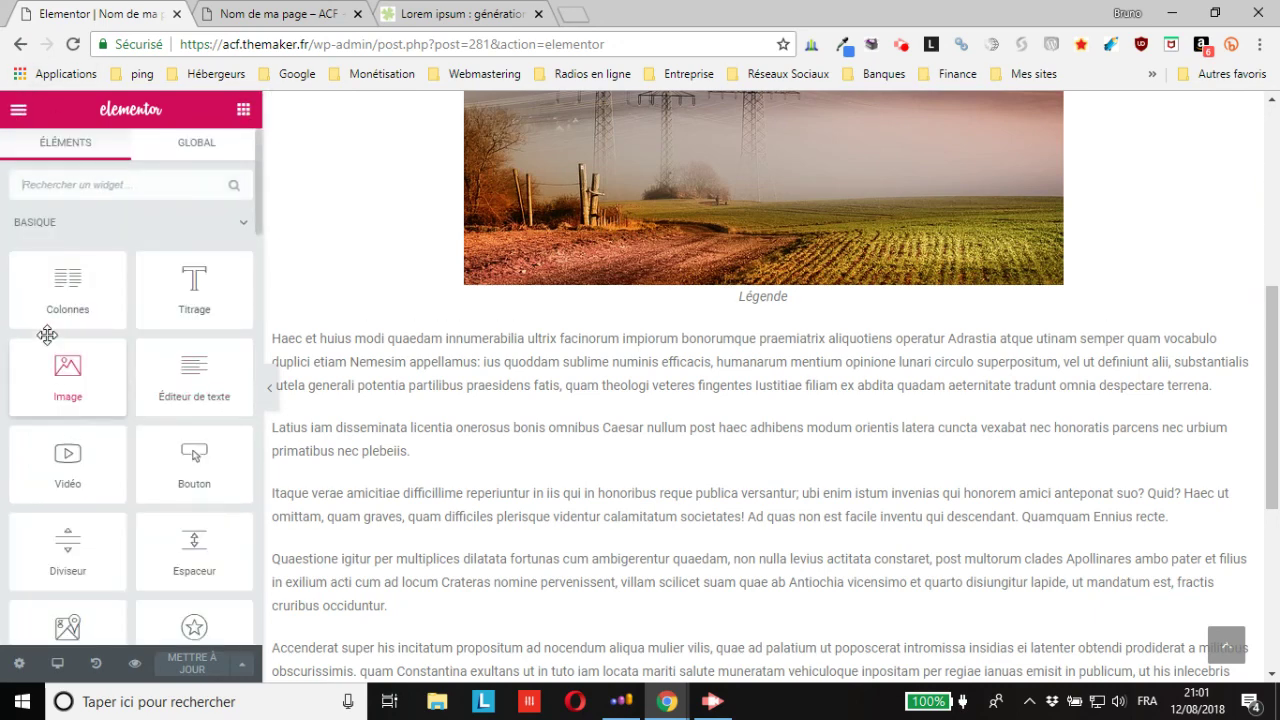
{"action": "left_click", "coordinate": [17, 112]}
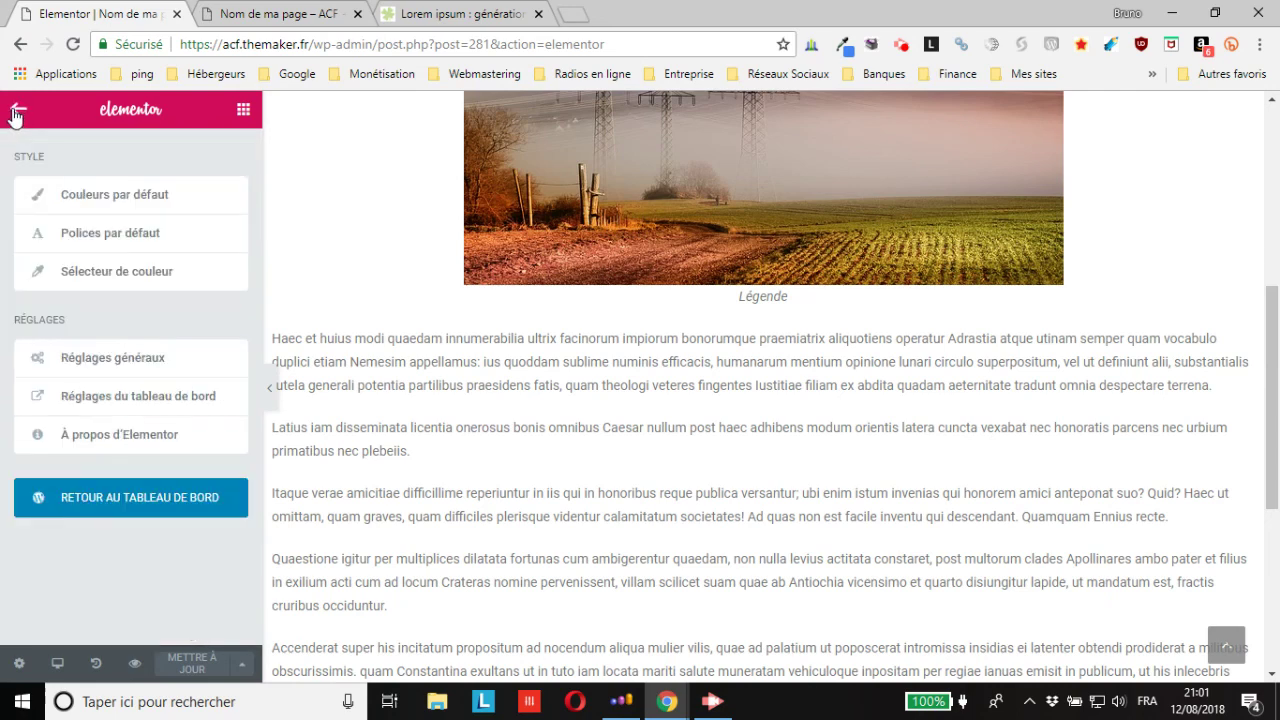
{"action": "left_click", "coordinate": [142, 505]}
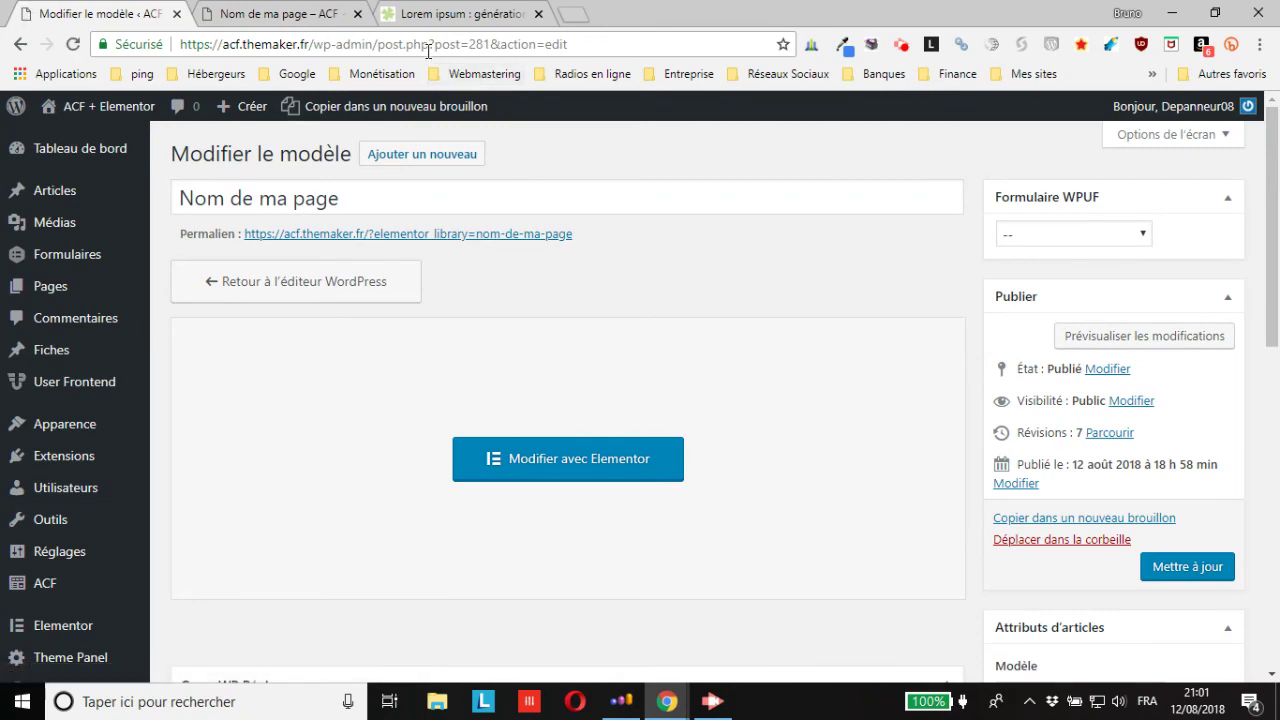
Open Elementor's Mes modèles list and show the available actions for the "Nom de ma page" template.
{"action": "mouse_move", "coordinate": [103, 252]}
{"action": "scroll", "coordinate": [103, 252], "scroll_direction": "down", "scroll_amount": 3}
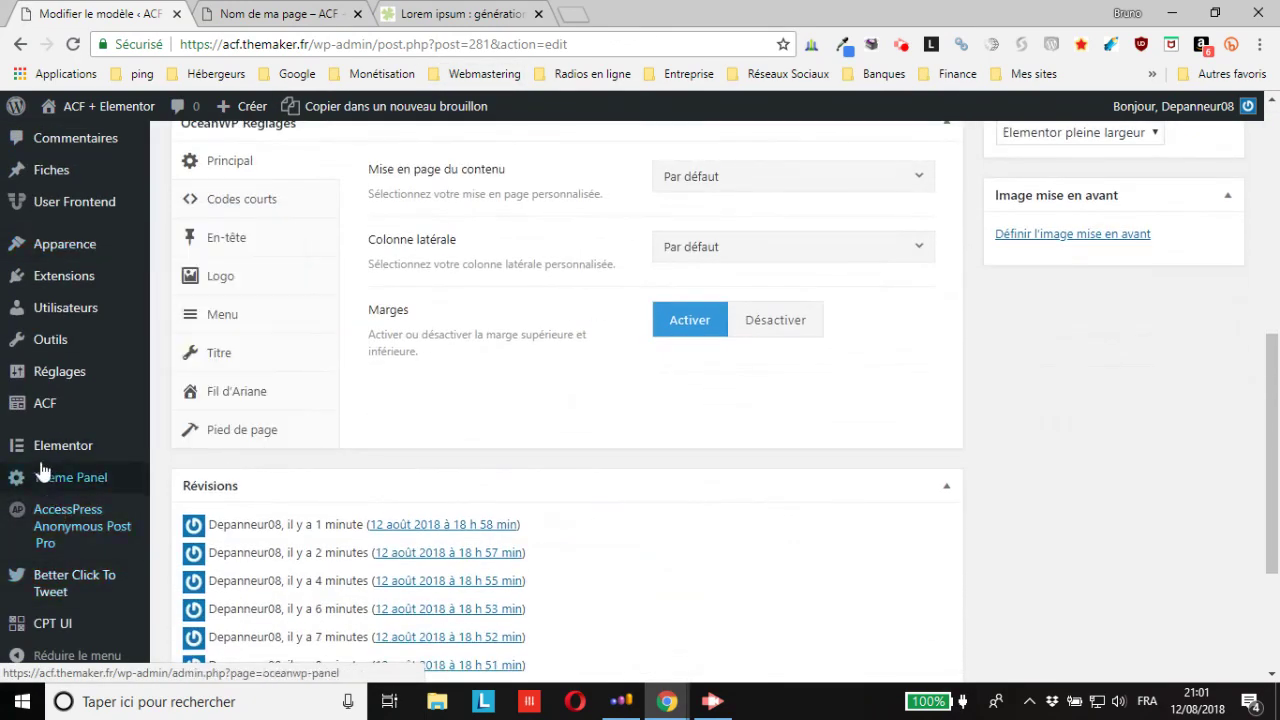
{"action": "left_click", "coordinate": [180, 422]}
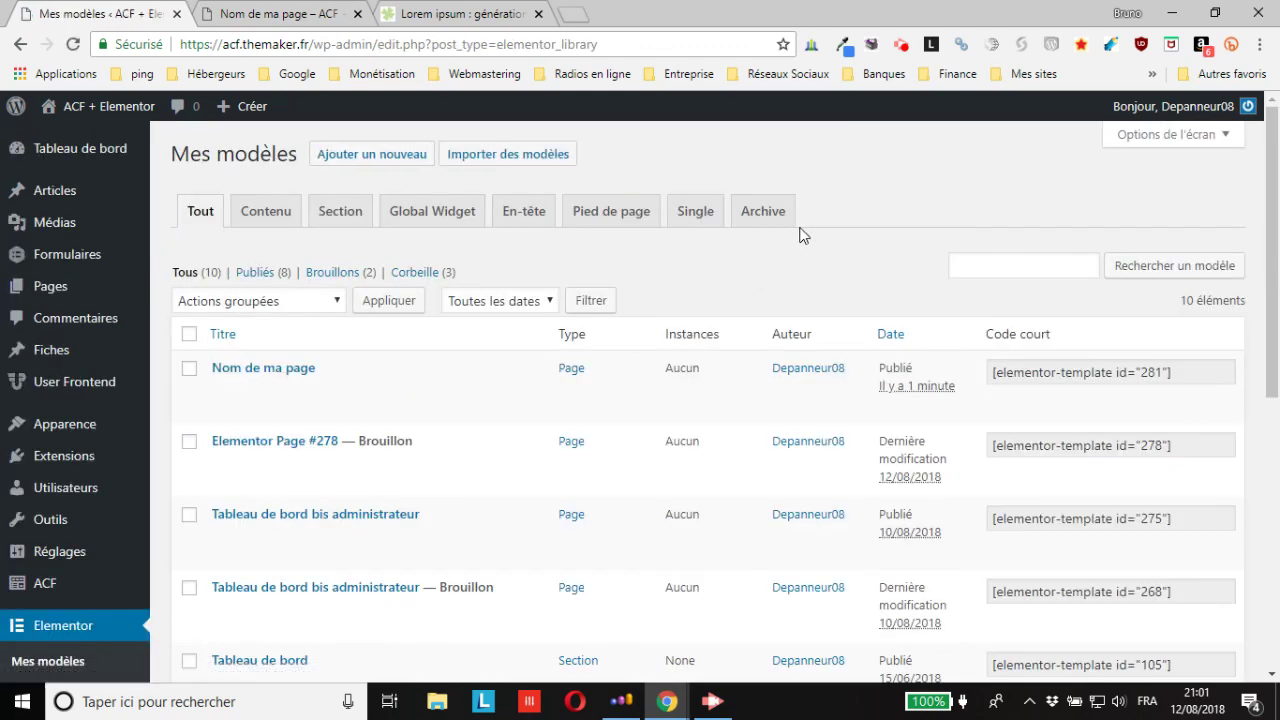
{"action": "mouse_move", "coordinate": [226, 424]}
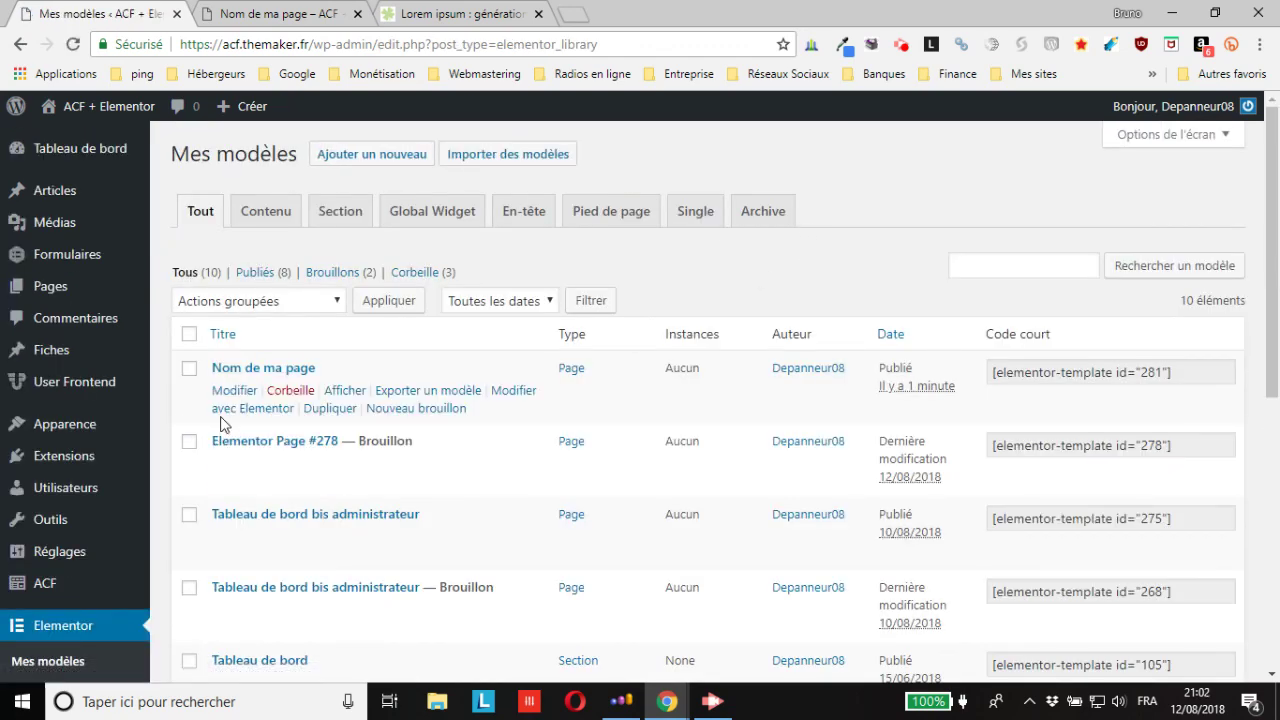